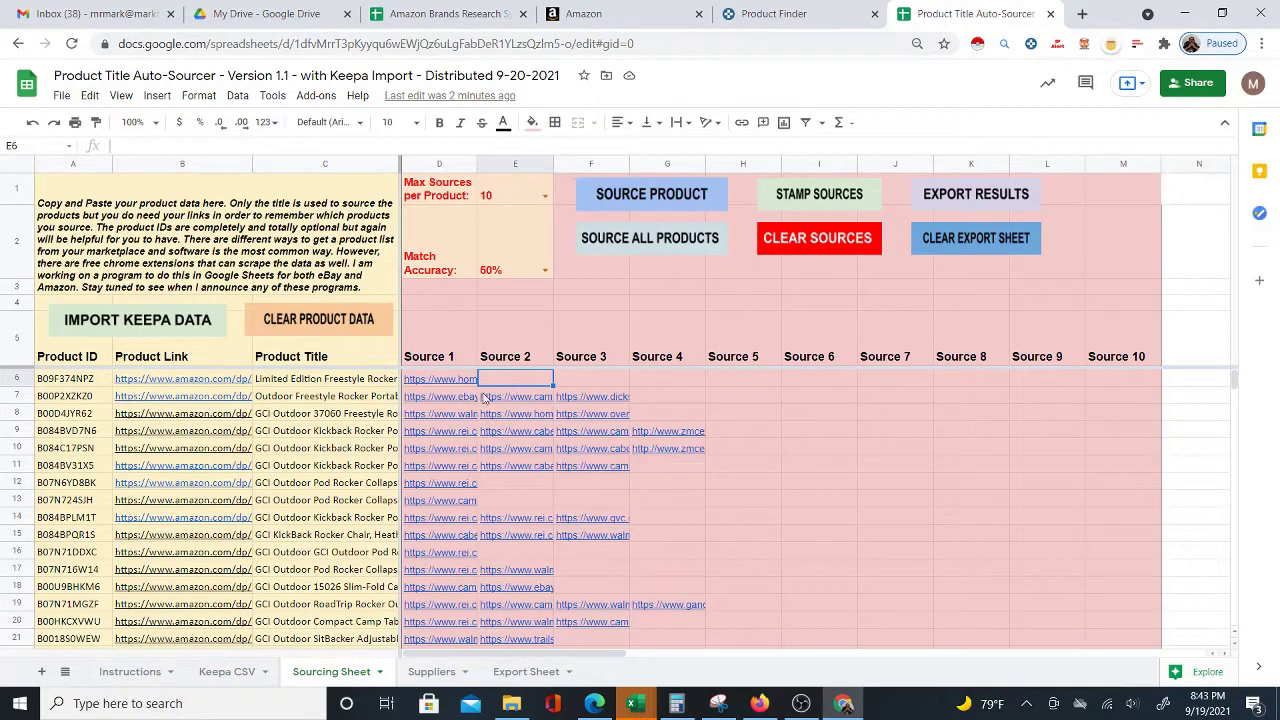
Step: Clear all existing sources from the Sourcing Sheet and run Source All Products for the whole product list
mouse_move(520, 403)
left_click(826, 249)
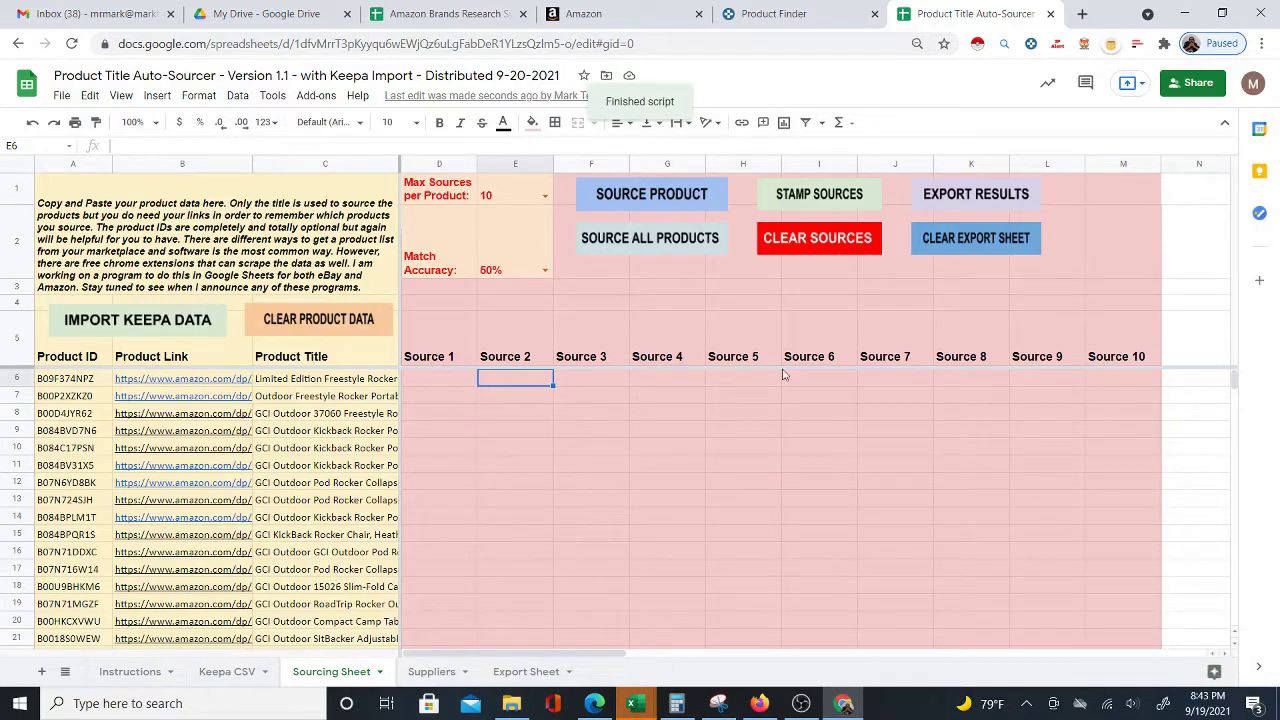
left_click(428, 383)
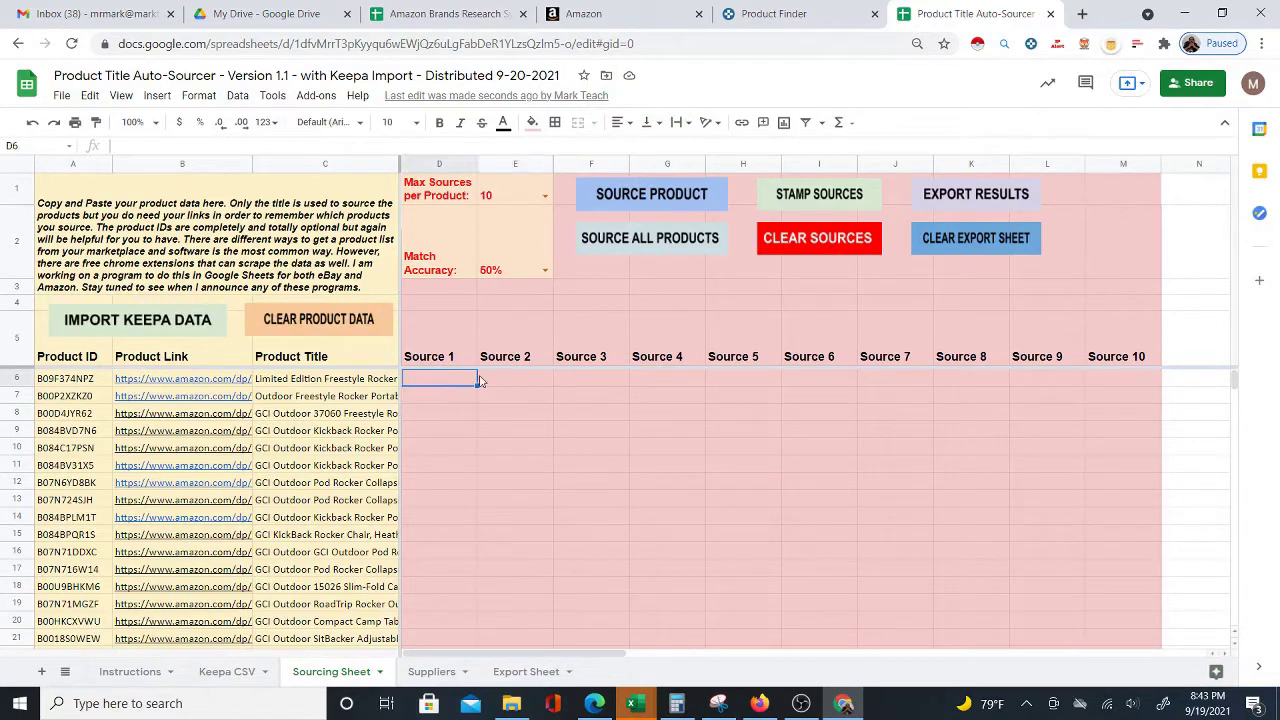
left_click(645, 250)
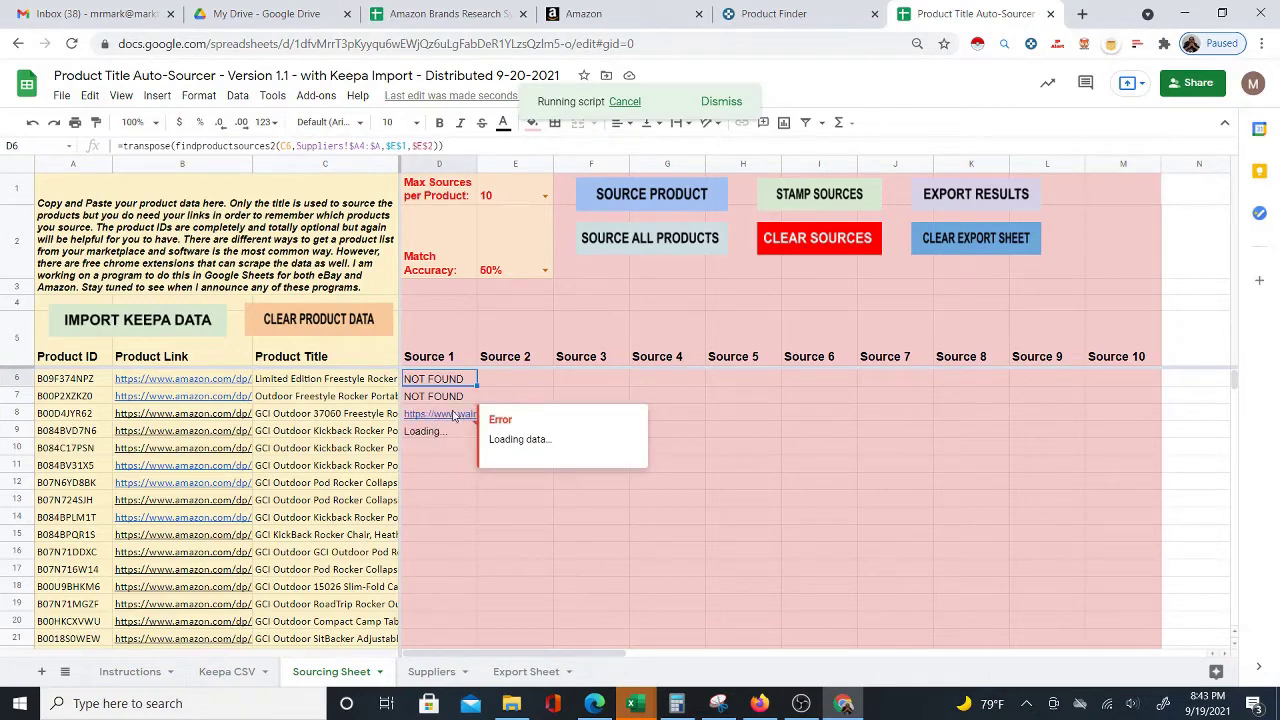
left_click(525, 395)
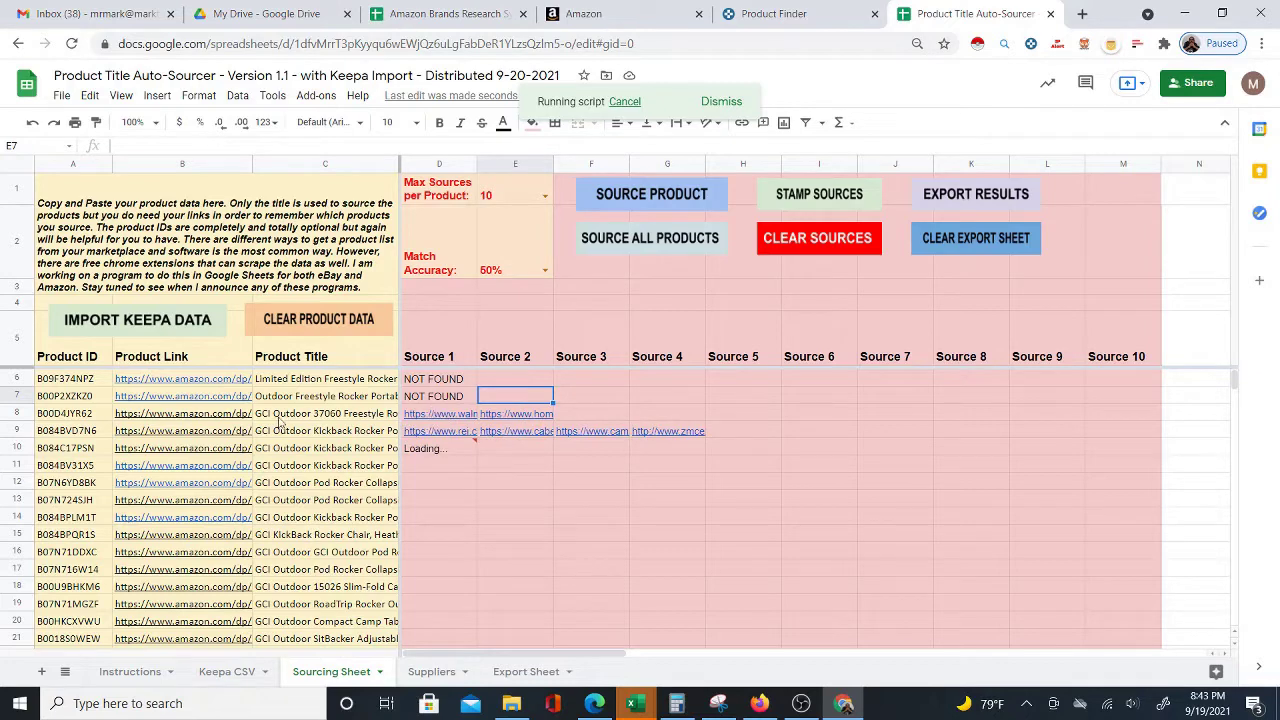
Step: Check the row 8 Freestyle Rocker by opening its Amazon listing and its Home Depot source page, then return to the Sourcing Sheet
left_click(247, 414)
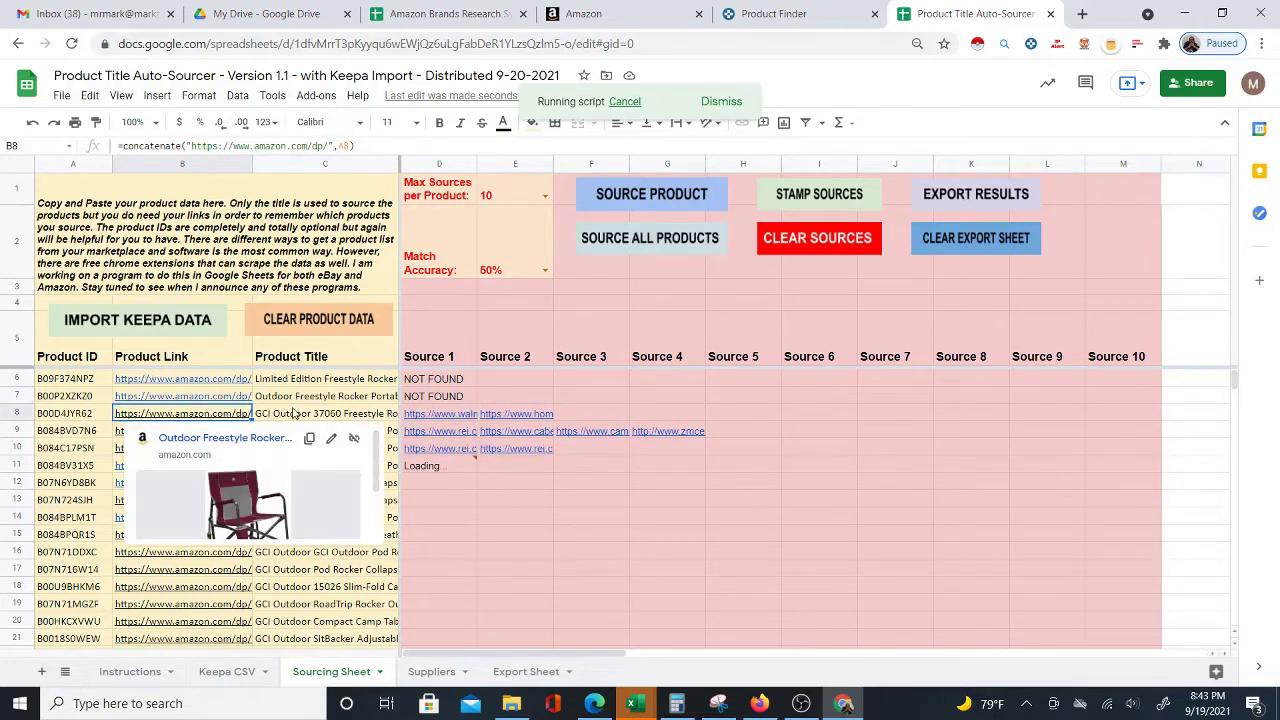
left_click(208, 440)
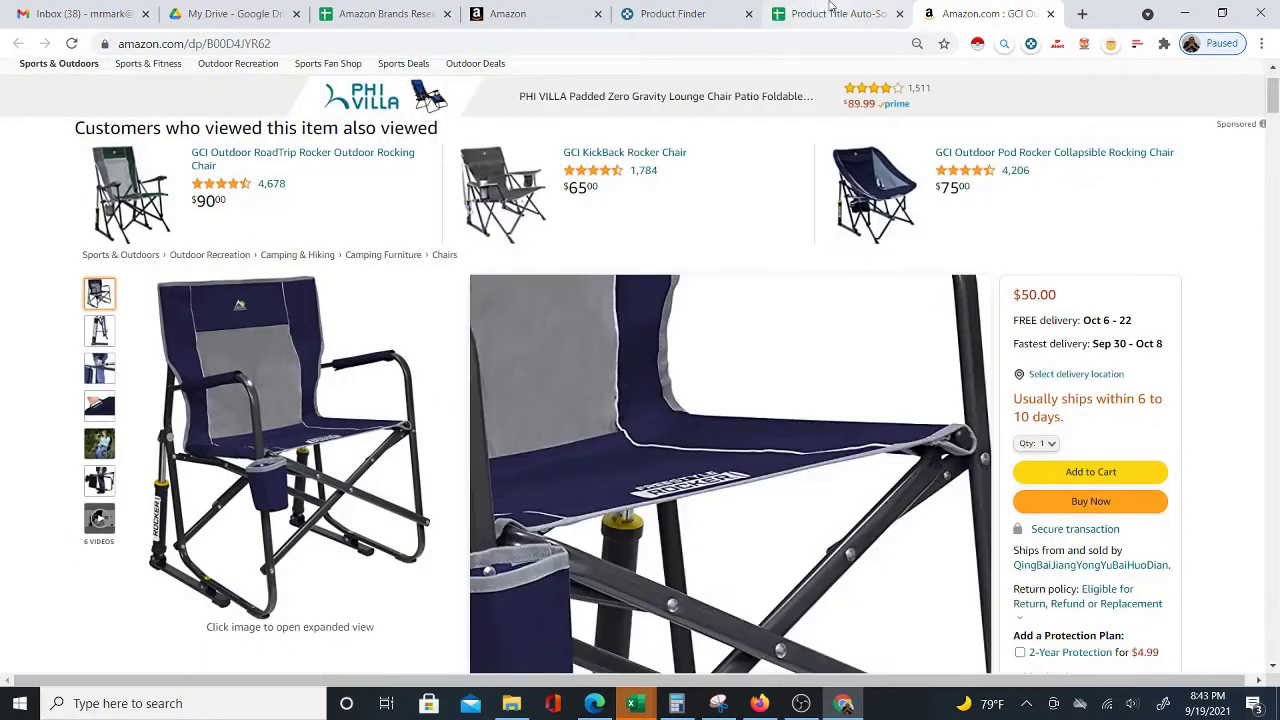
left_click(820, 14)
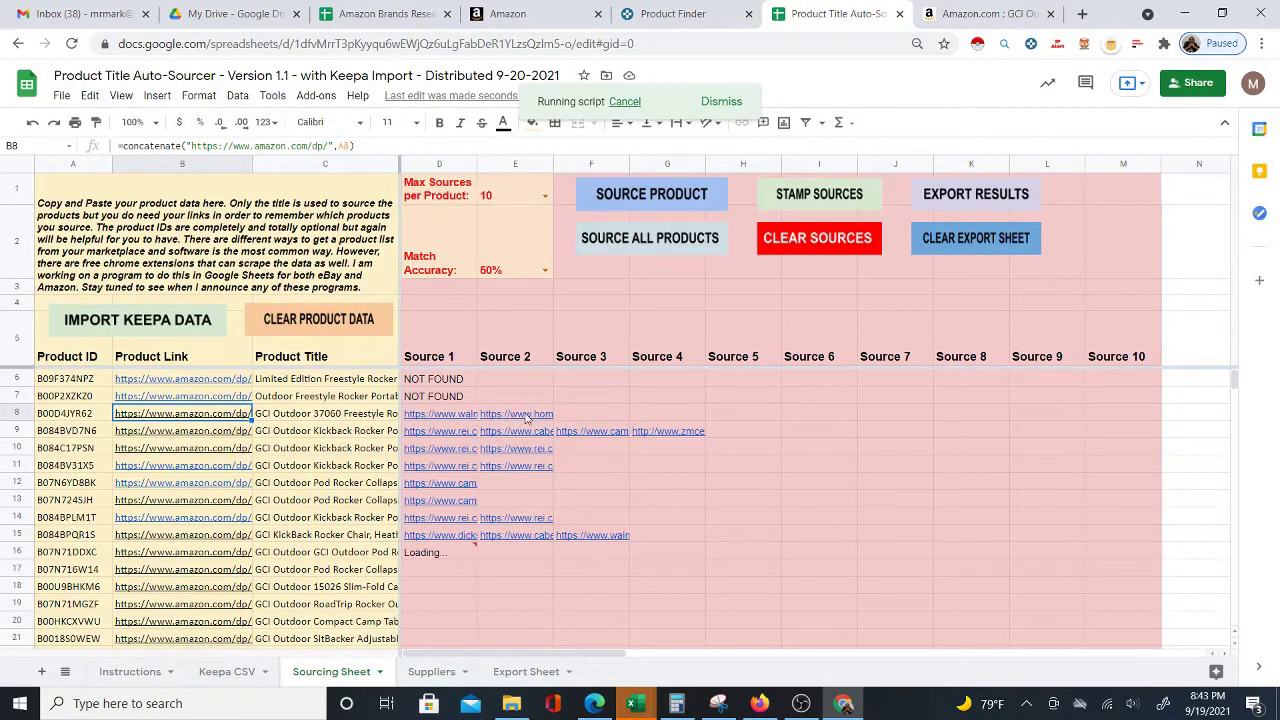
mouse_move(492, 420)
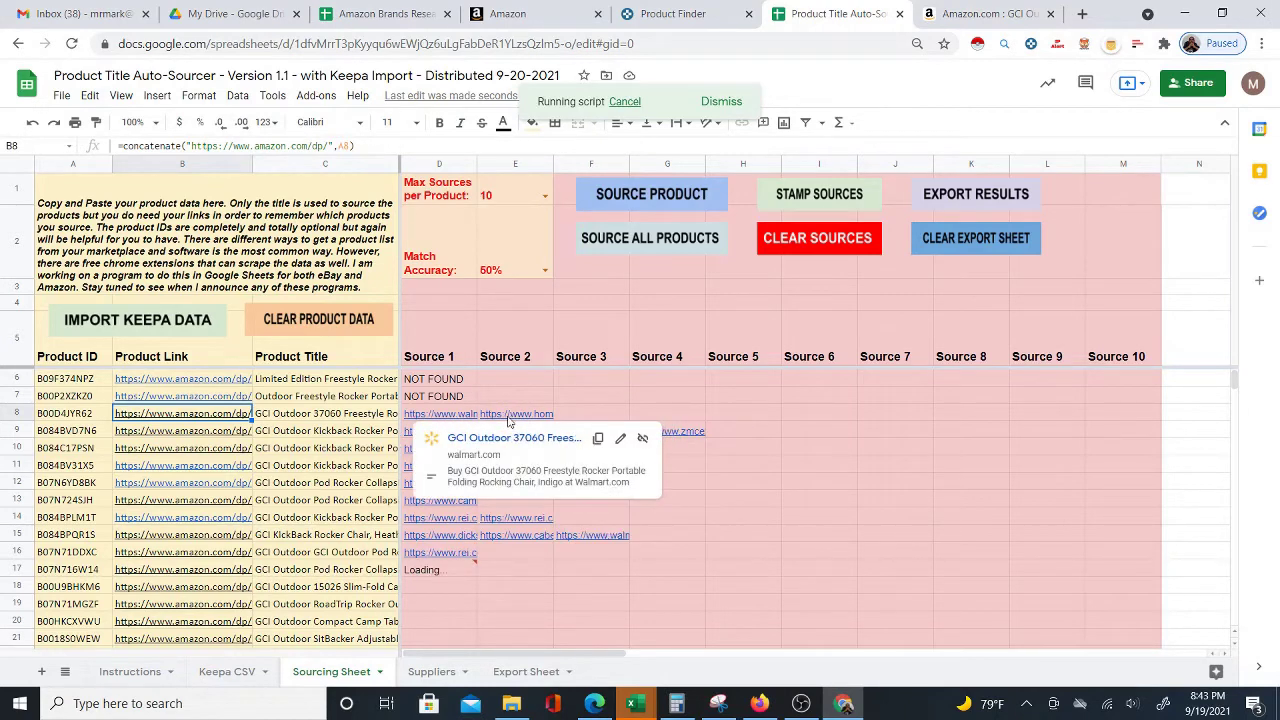
mouse_move(435, 418)
left_click(513, 416)
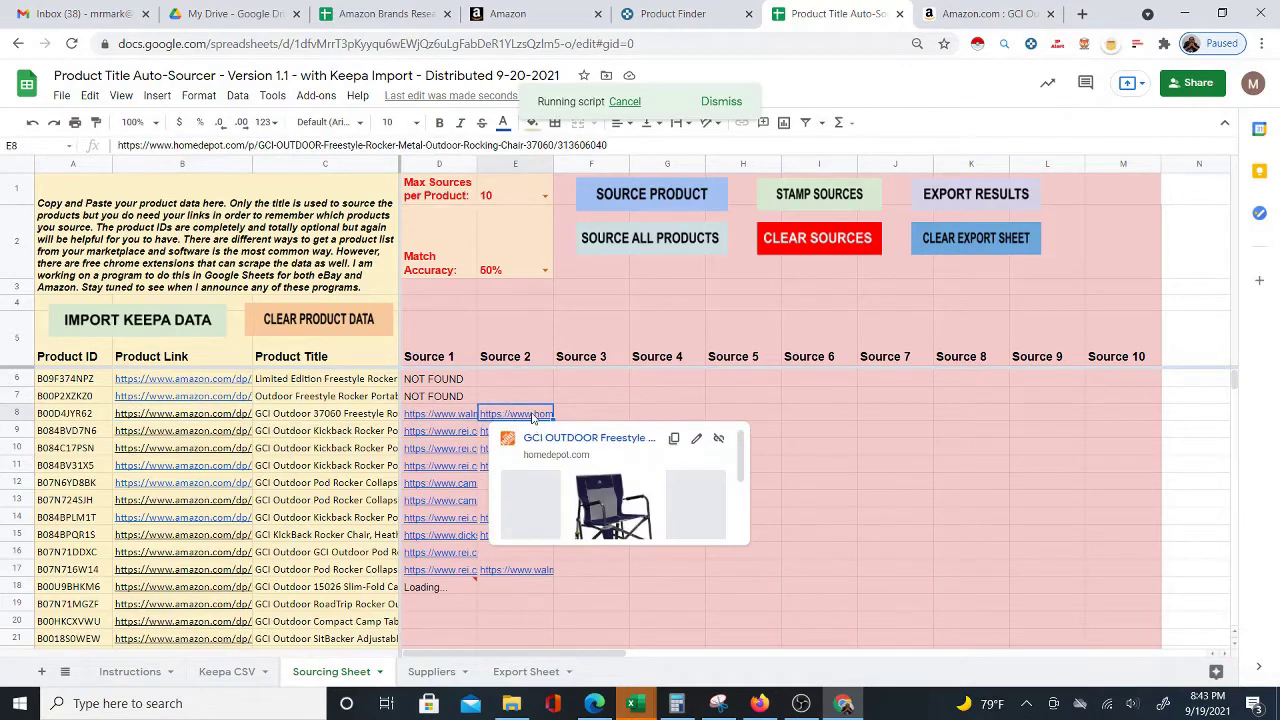
left_click(544, 437)
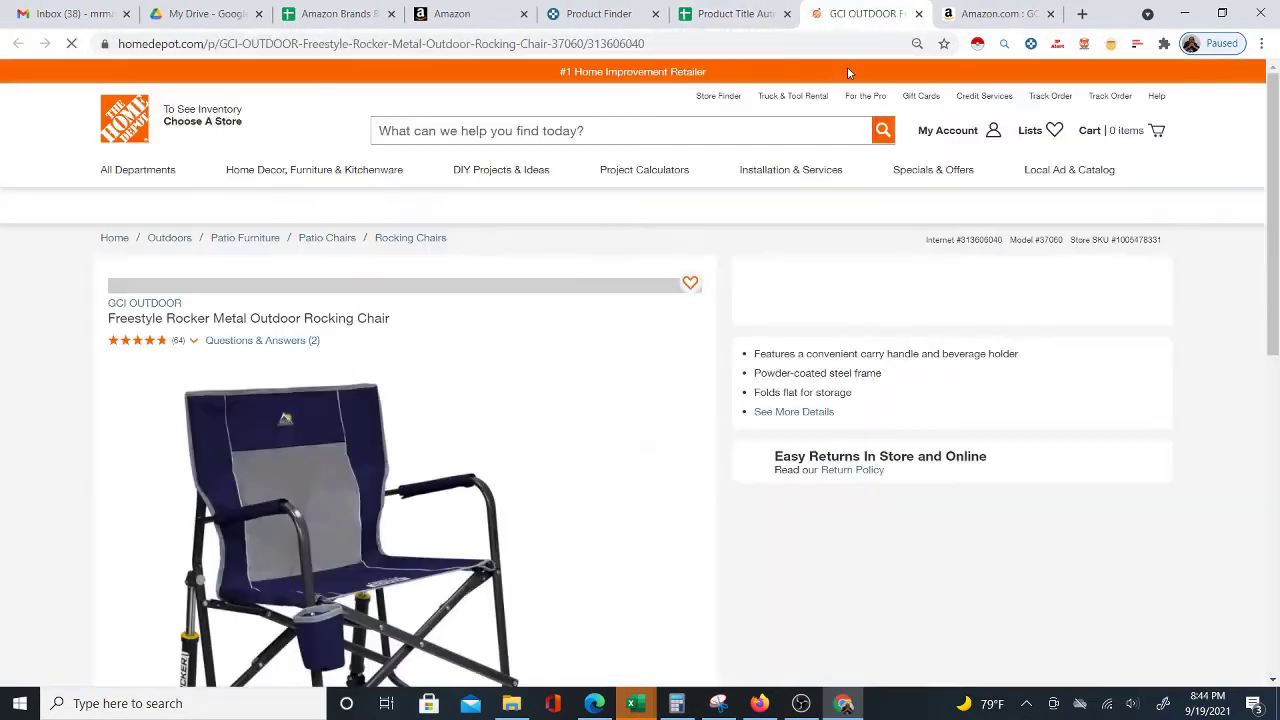
left_click(708, 13)
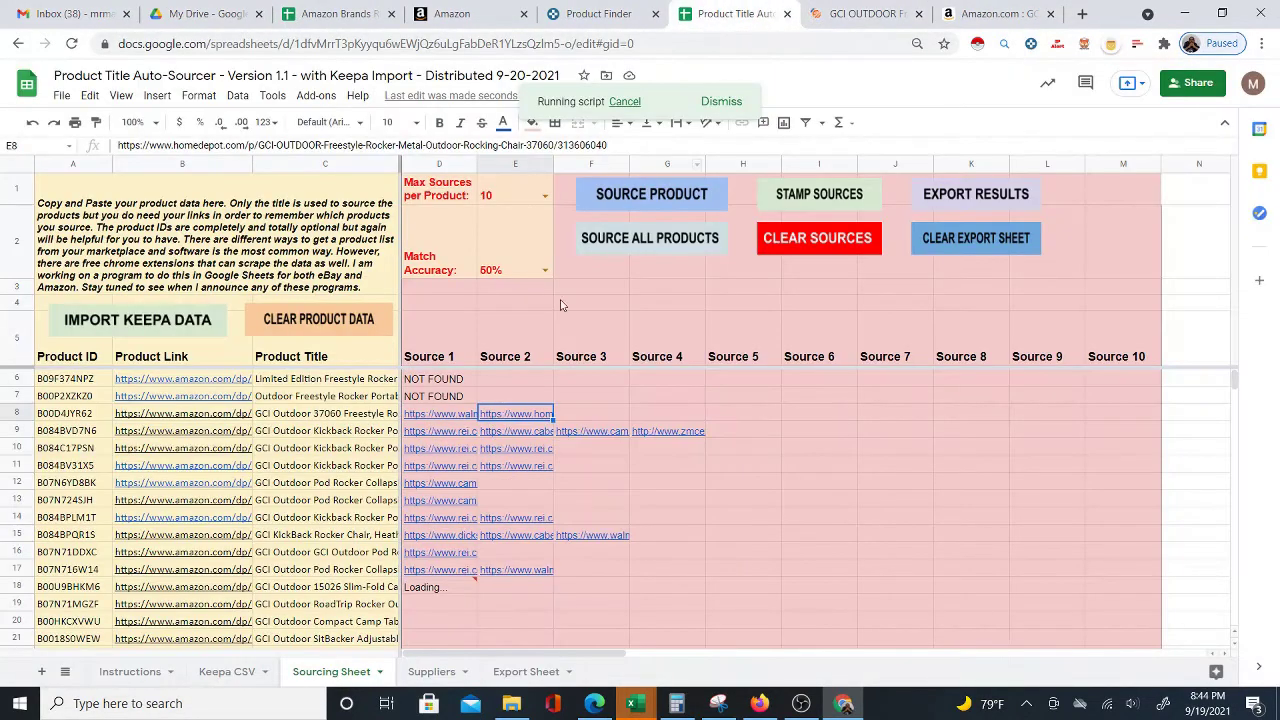
Step: Compare the row 9 Kickback Rocker's Cabela's source page with its Amazon listing in the $65.00 colour, then return to the sheet
left_click(515, 434)
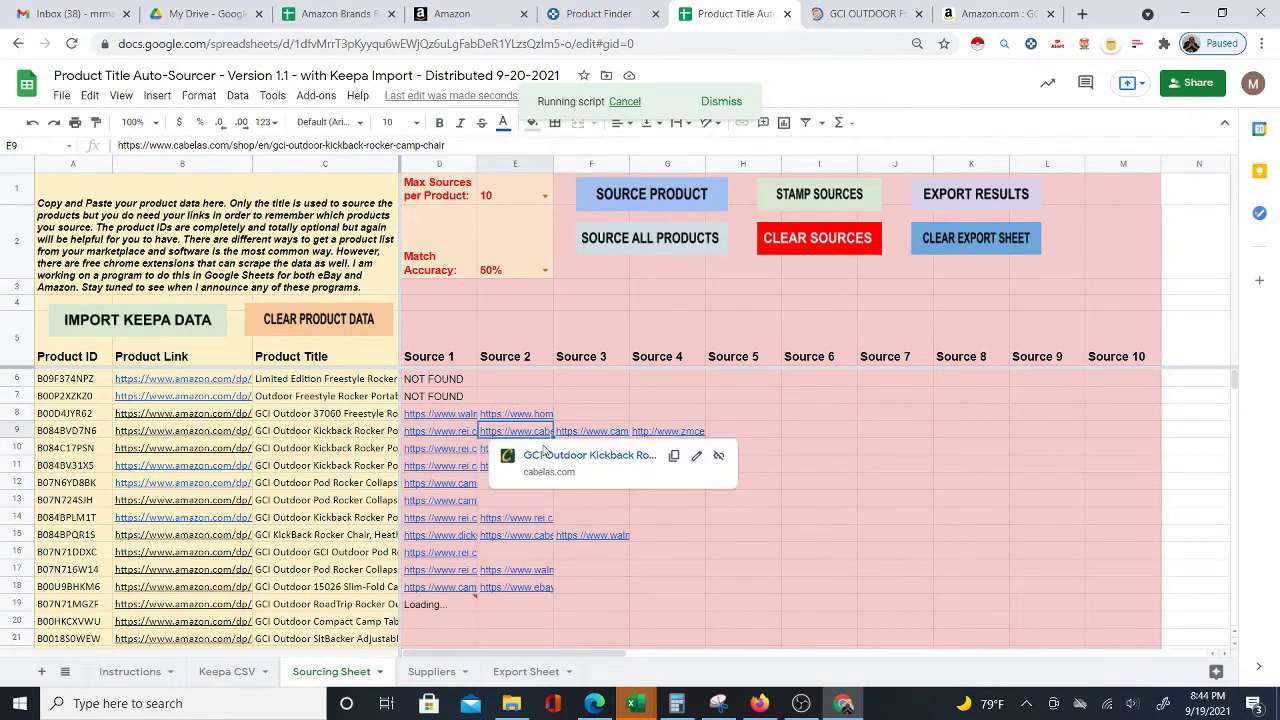
left_click(537, 456)
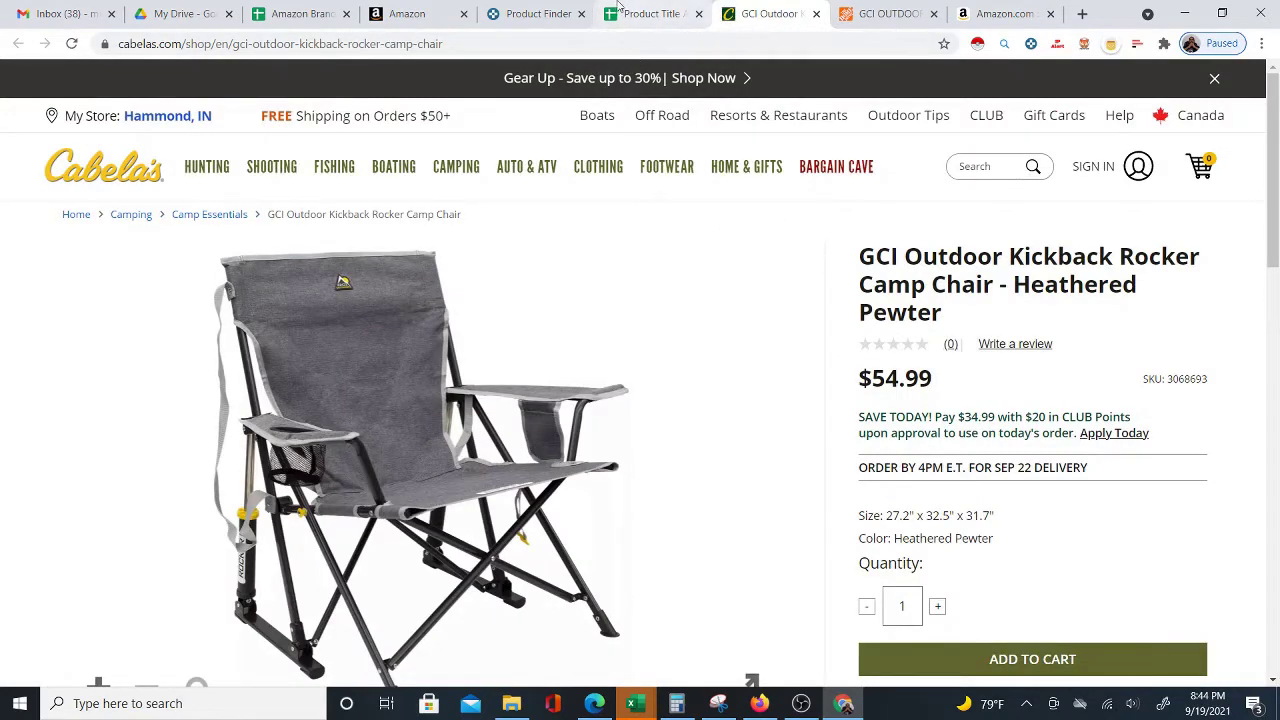
left_click(649, 14)
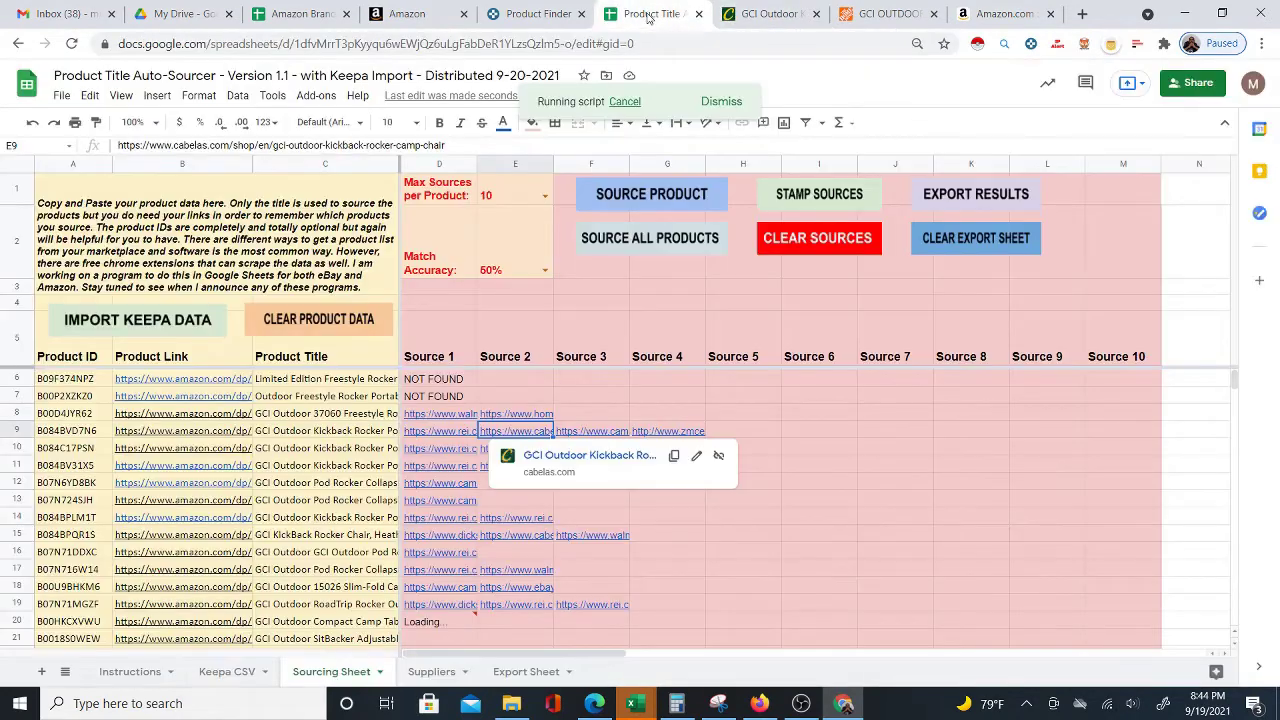
left_click(190, 435)
left_click(229, 458)
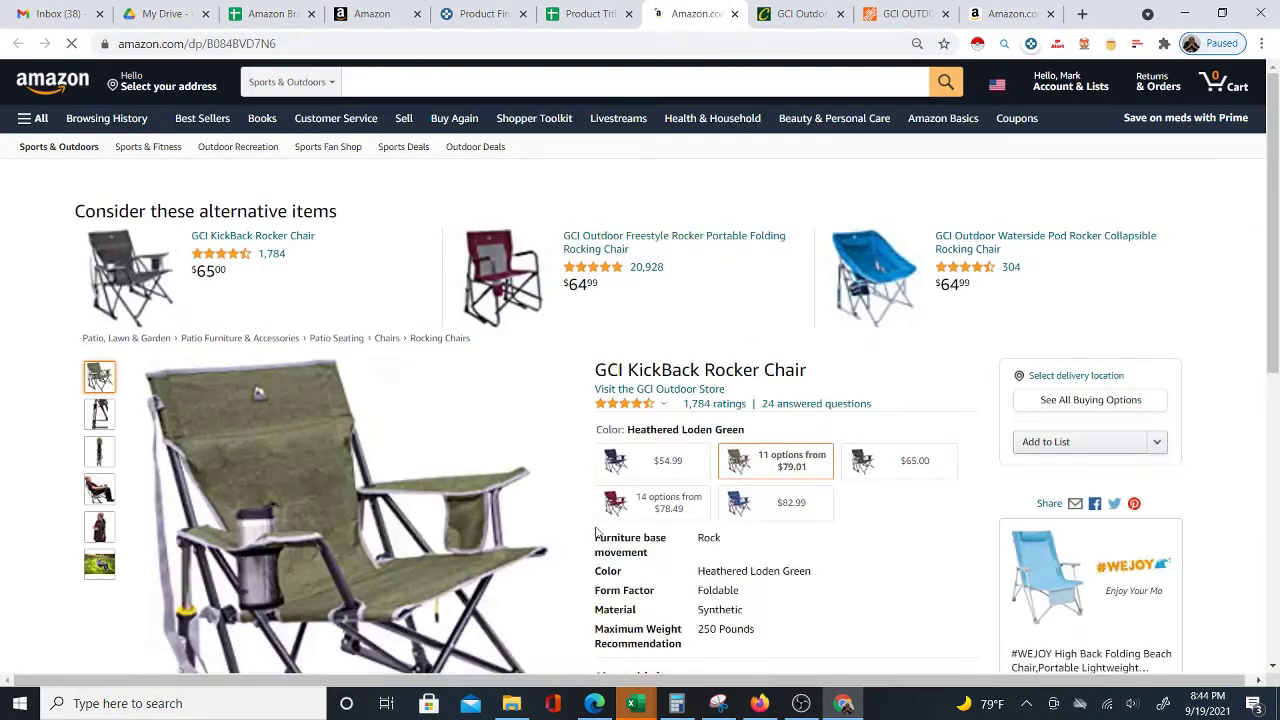
left_click(862, 474)
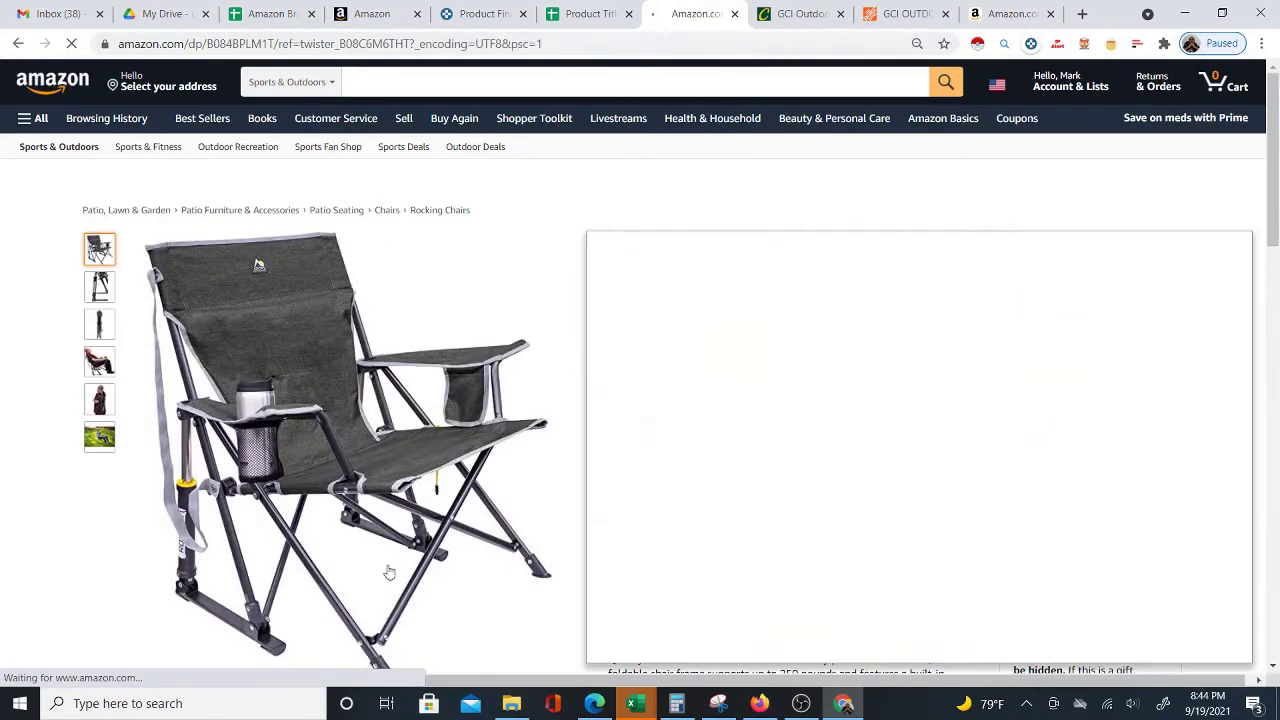
key("ctrl+Tab")
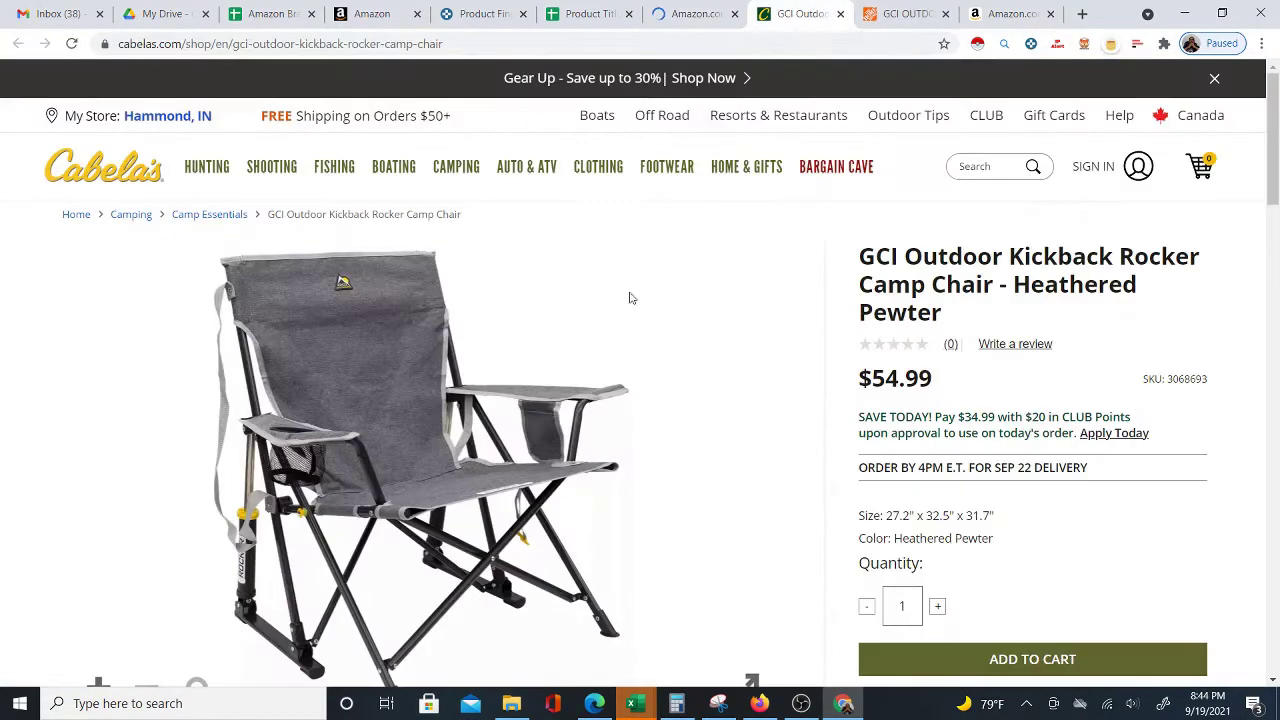
left_click(663, 14)
left_click(588, 14)
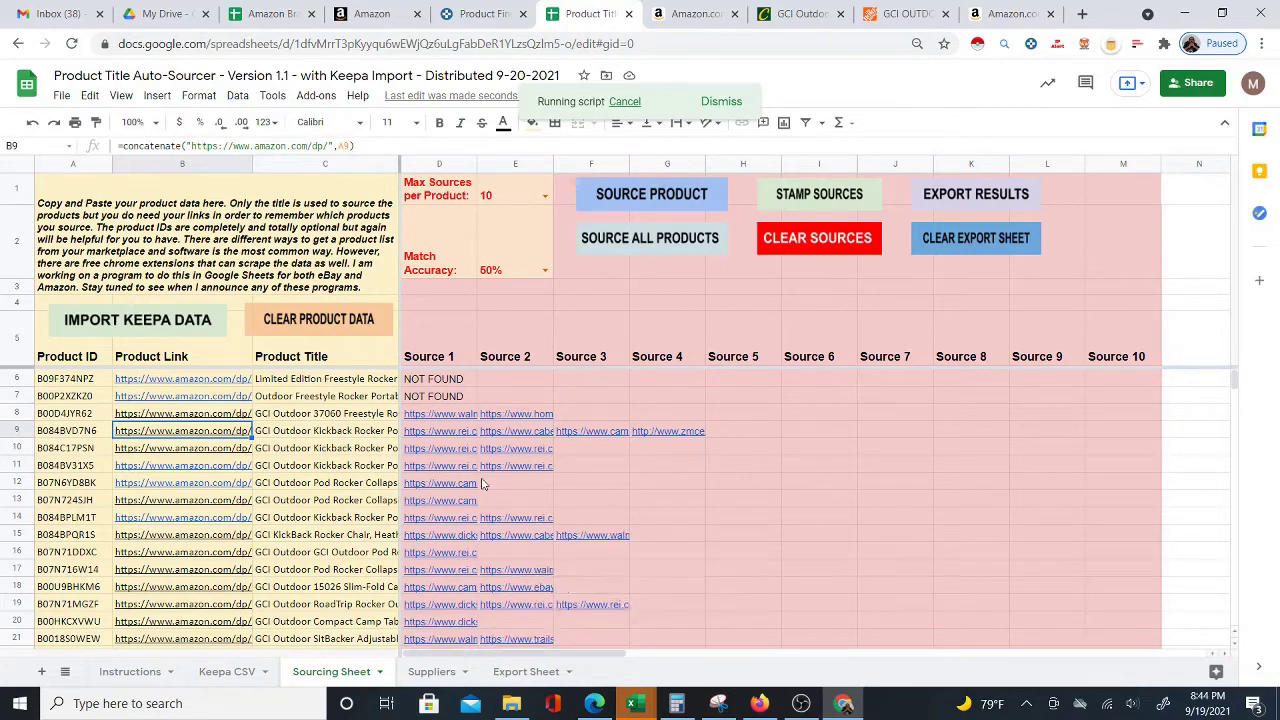
Step: Review the source links and NOT FOUND entries down the Source 1 column, previewing a few of the supplier links
scroll(481, 480, "down", 1)
scroll(477, 450, "down", 1)
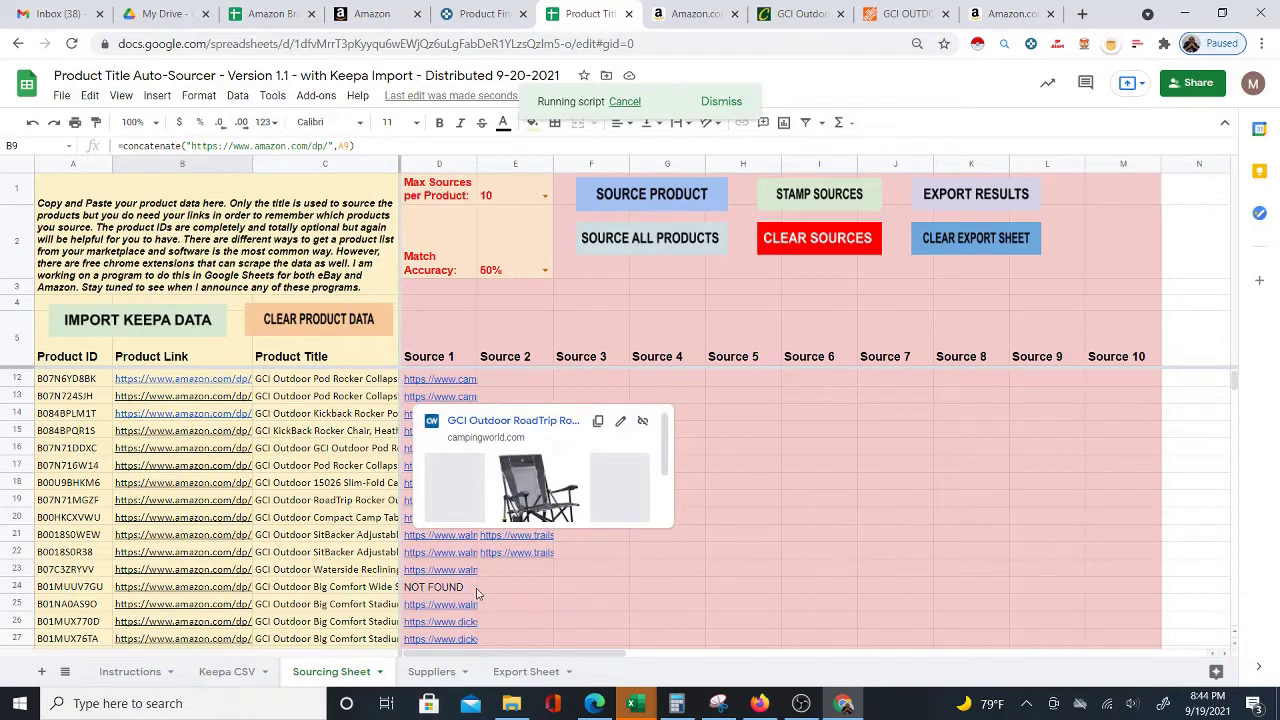
left_click(457, 587)
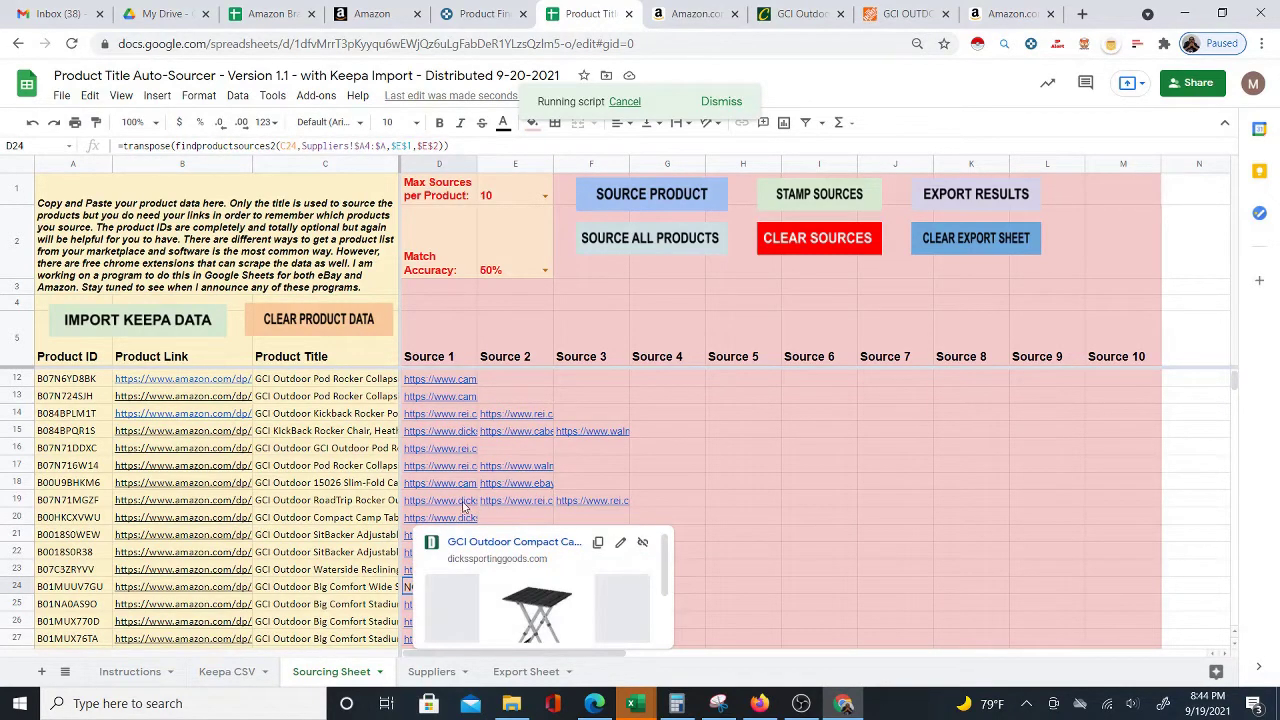
mouse_move(481, 496)
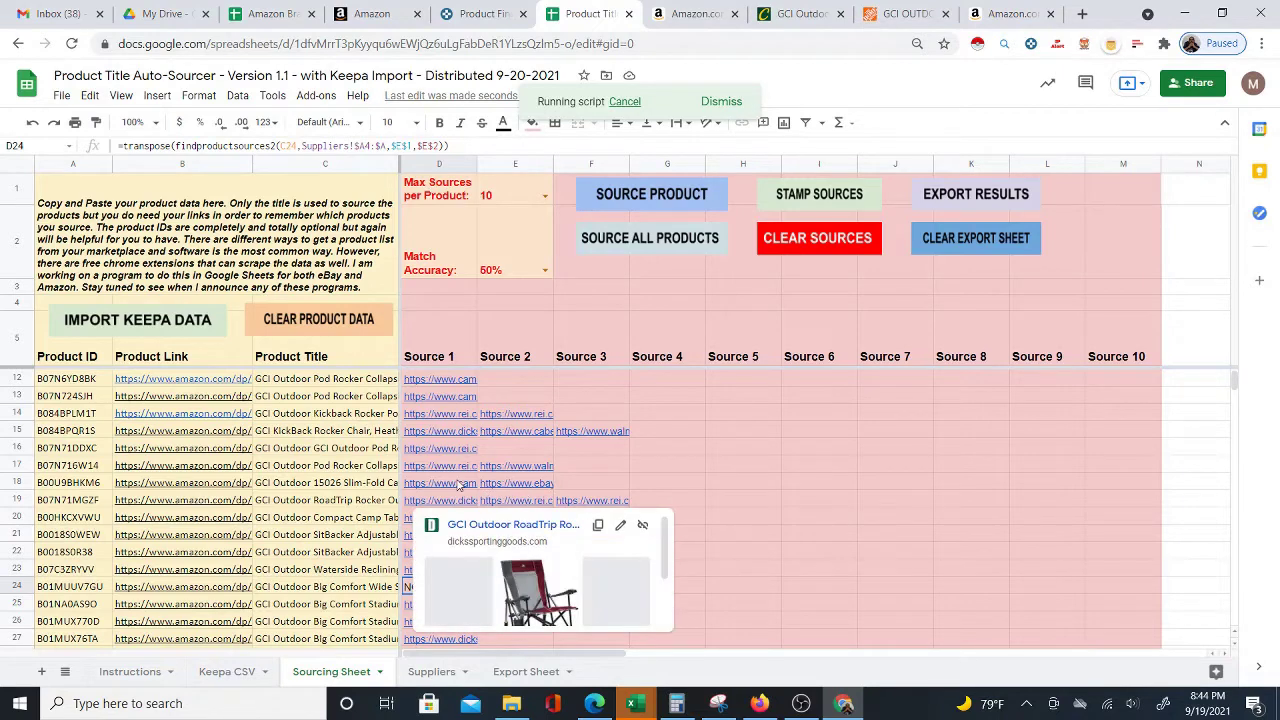
mouse_move(434, 482)
scroll(438, 472, "up", 3)
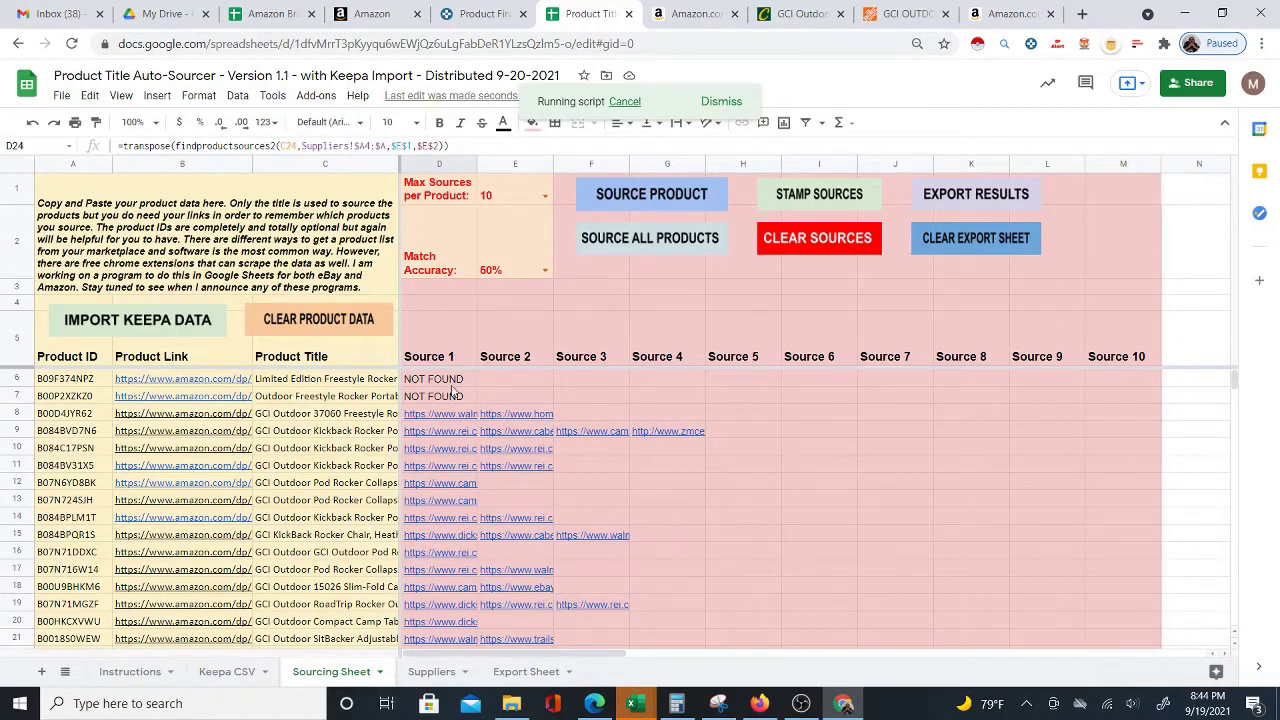
mouse_move(447, 418)
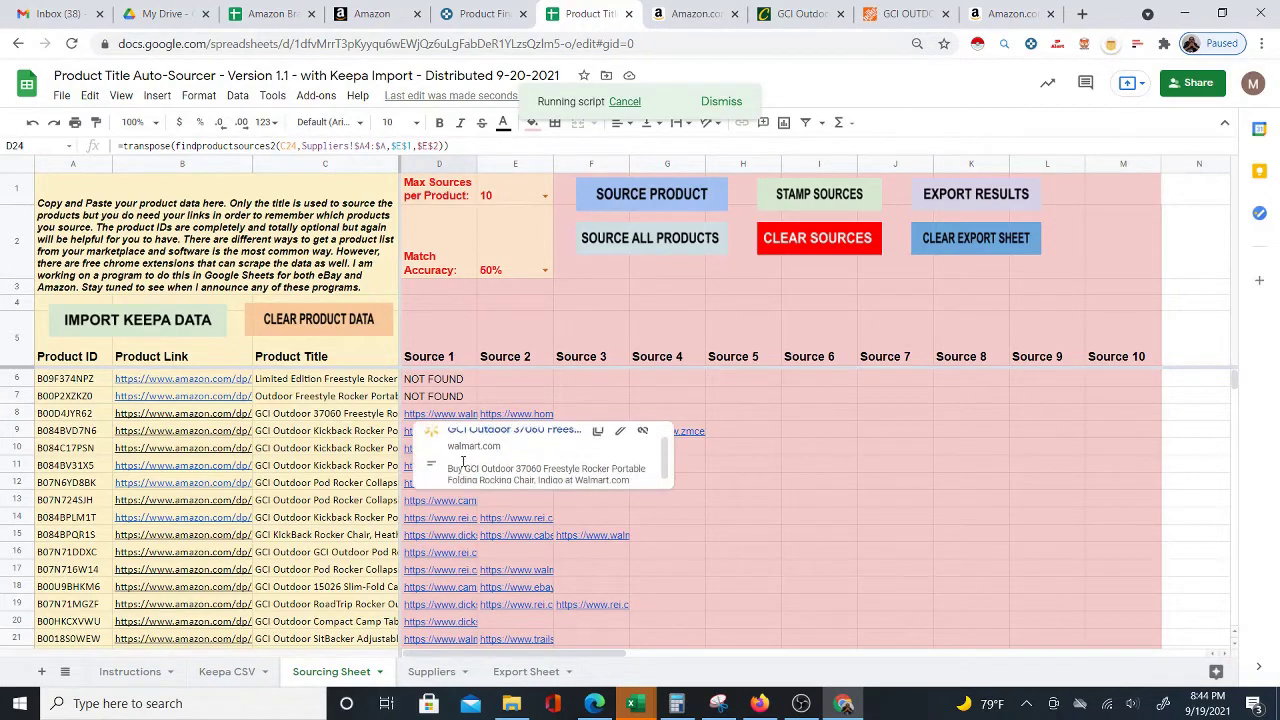
scroll(470, 556, "down", 3)
scroll(490, 515, "down", 6)
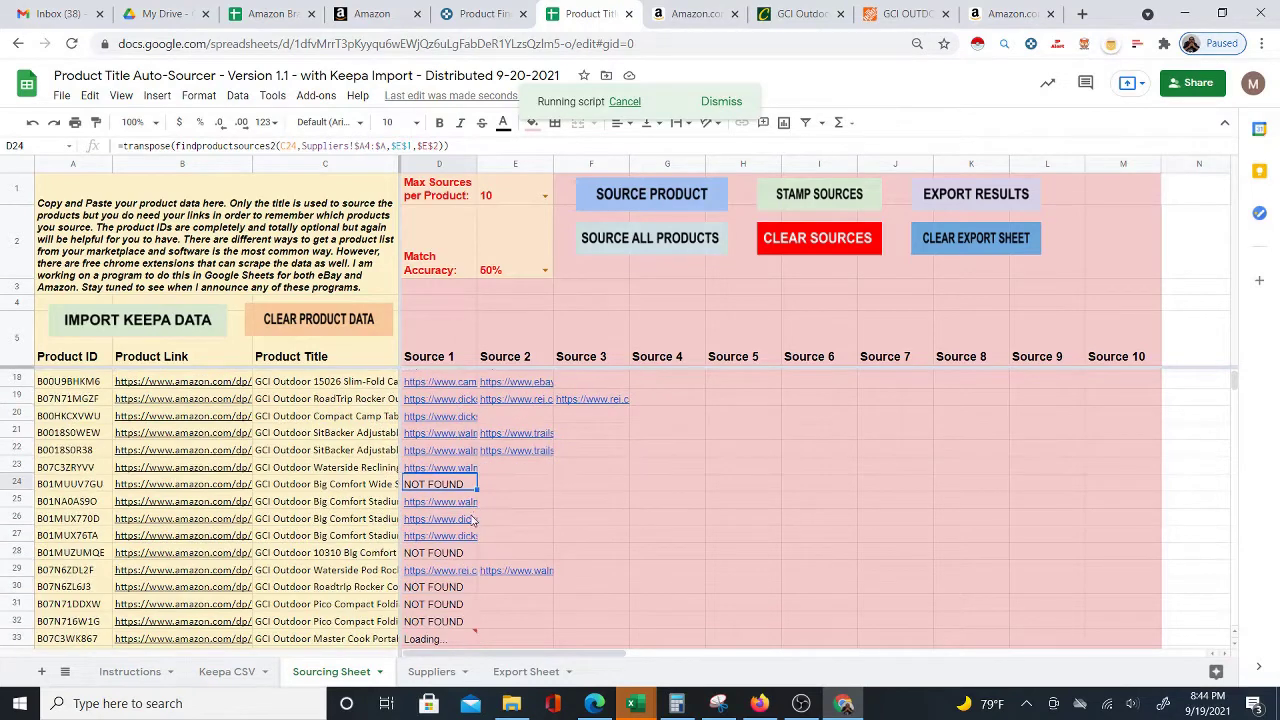
scroll(479, 485, "up", 5)
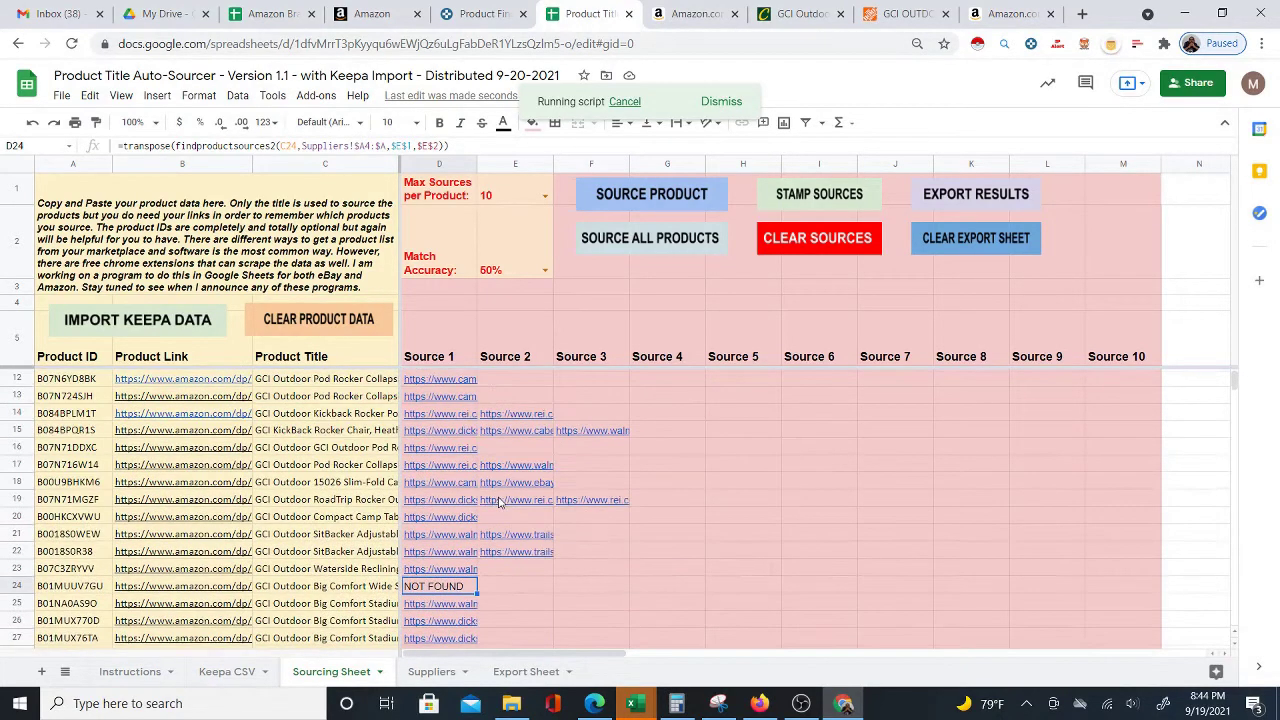
Step: Compare the row 16 Pod Rocker's Amazon listing with its REI source page, then close both pages and return to the sheet
mouse_move(462, 460)
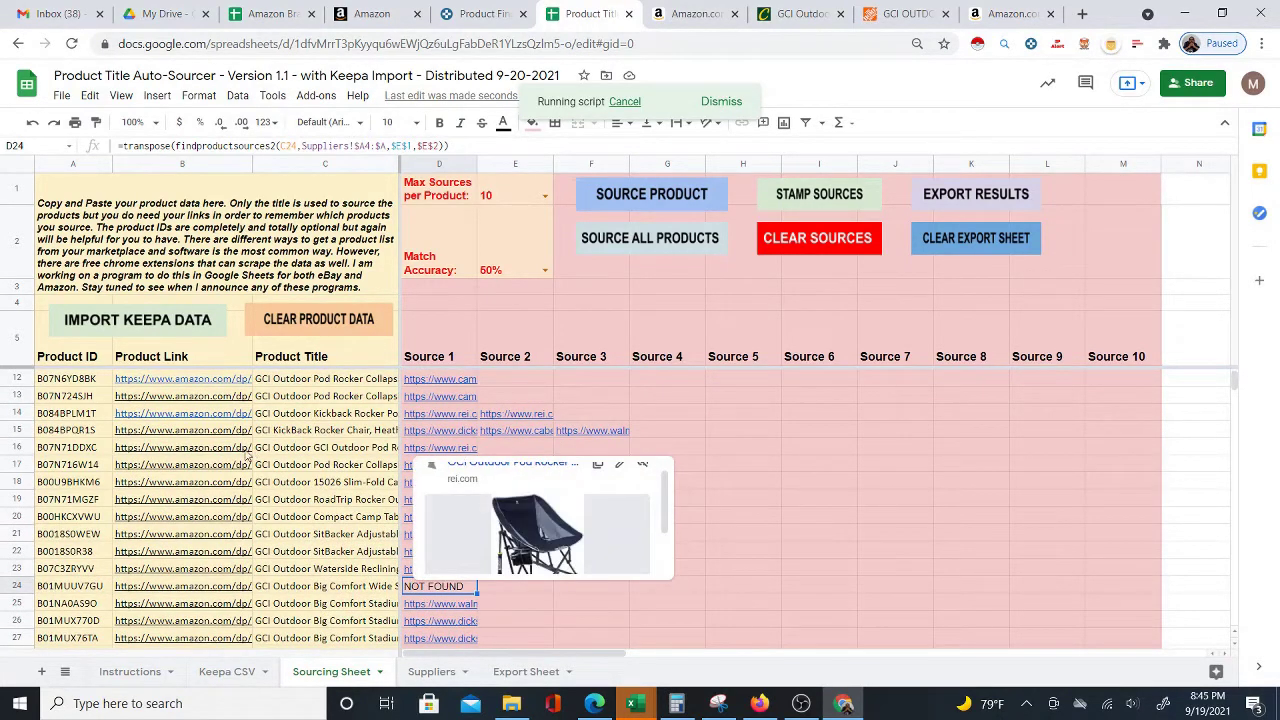
left_click(232, 482)
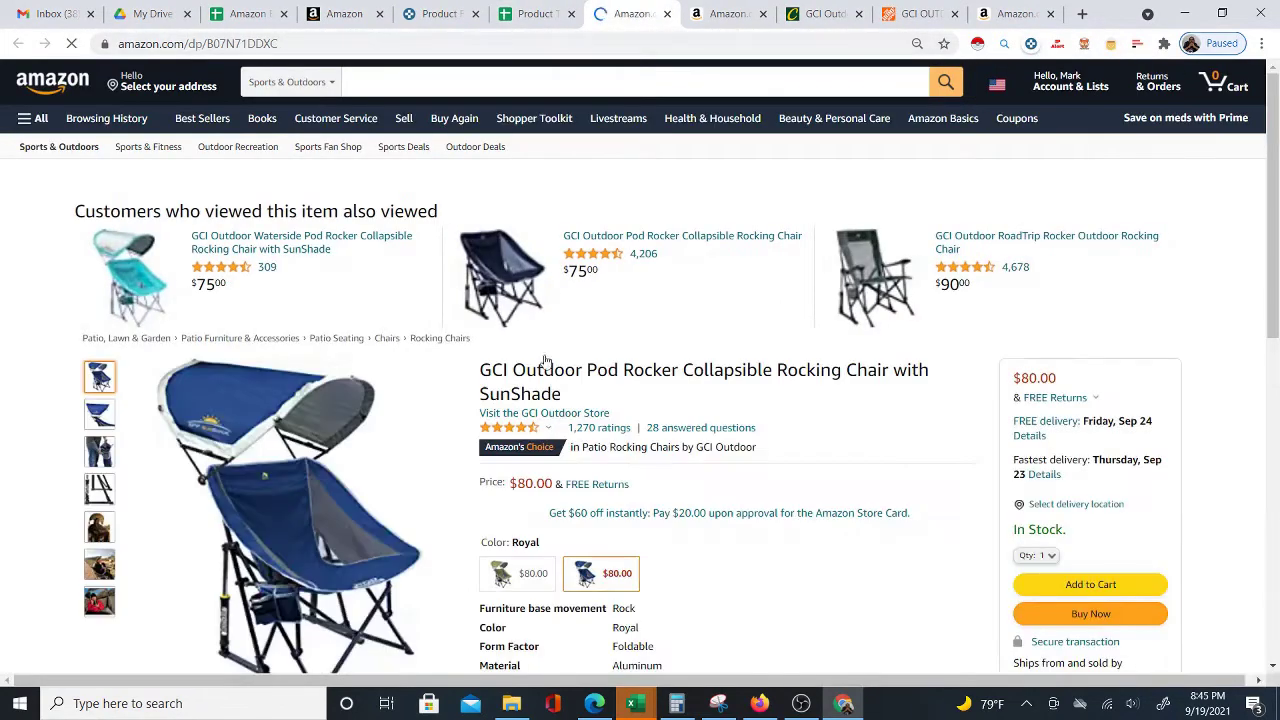
scroll(655, 325, "down", 1)
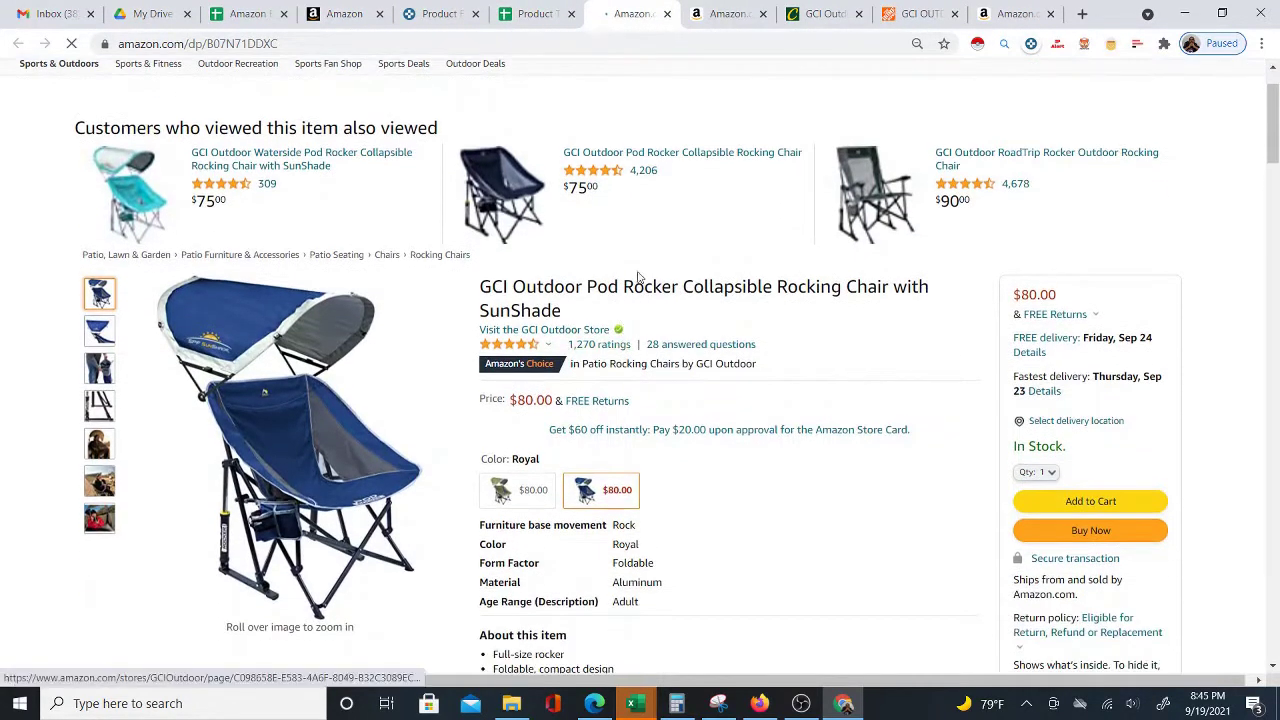
left_click(535, 13)
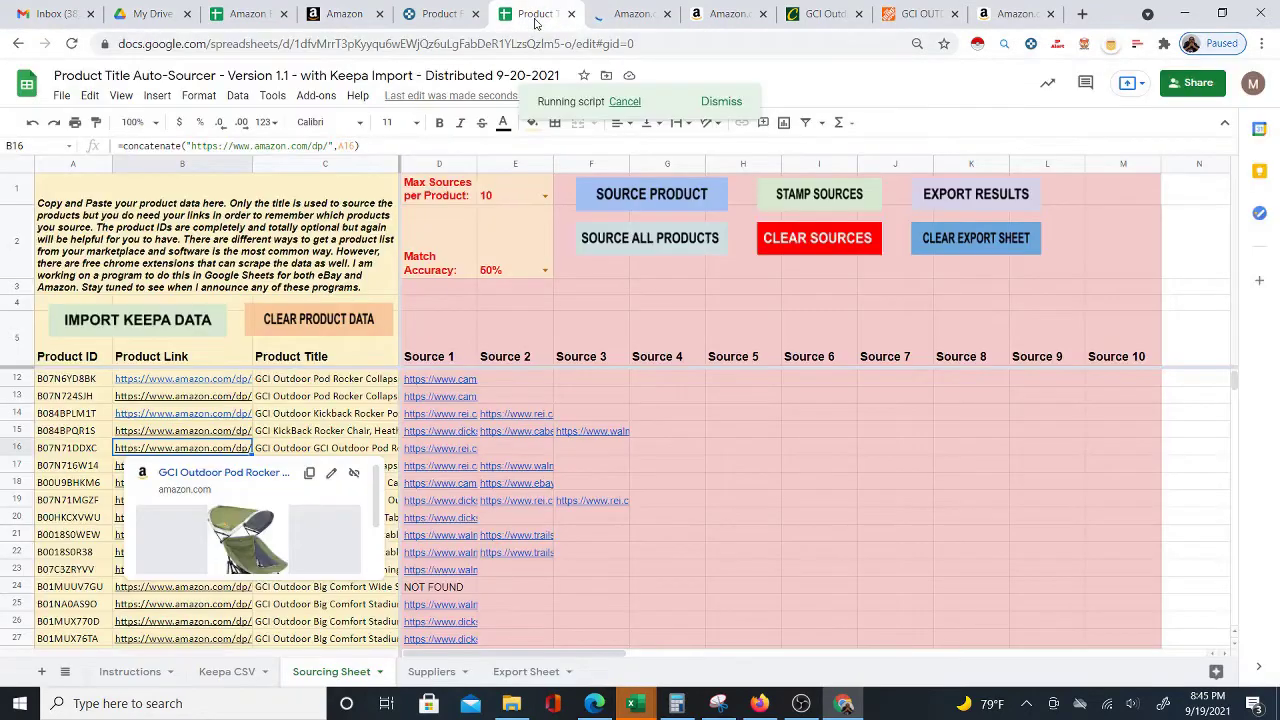
left_click(478, 470)
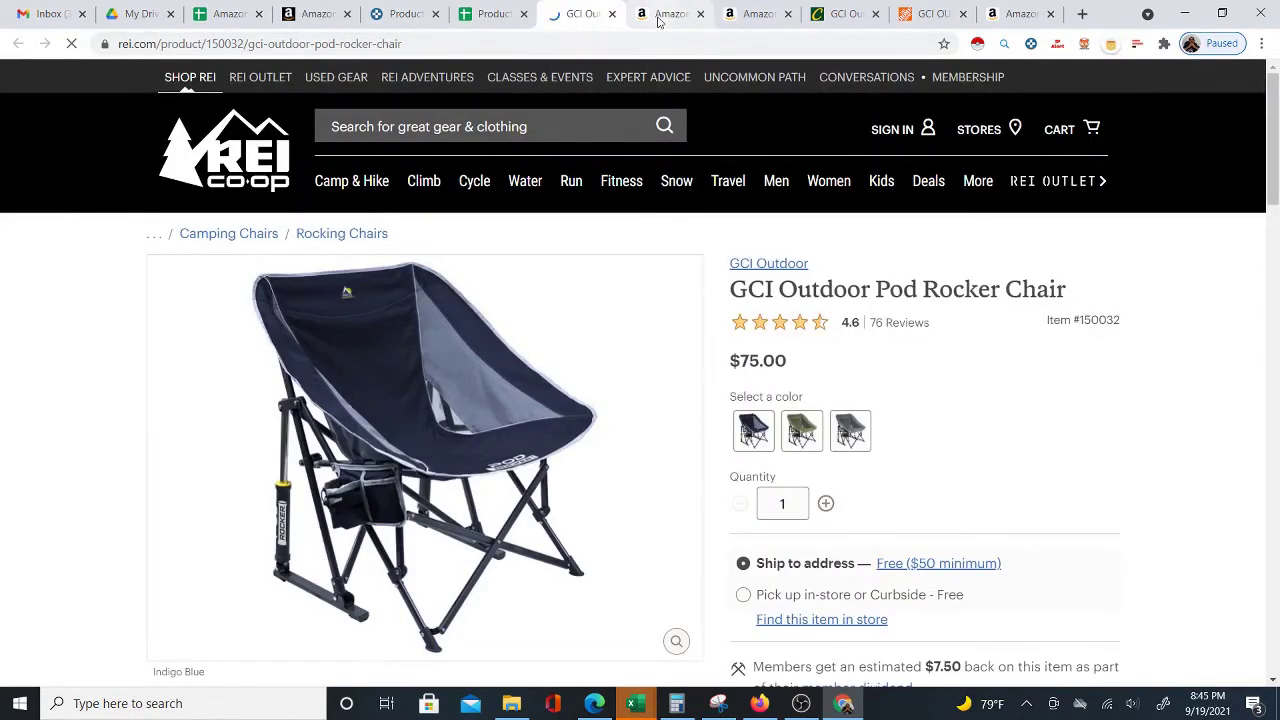
left_click(659, 21)
left_click(580, 14)
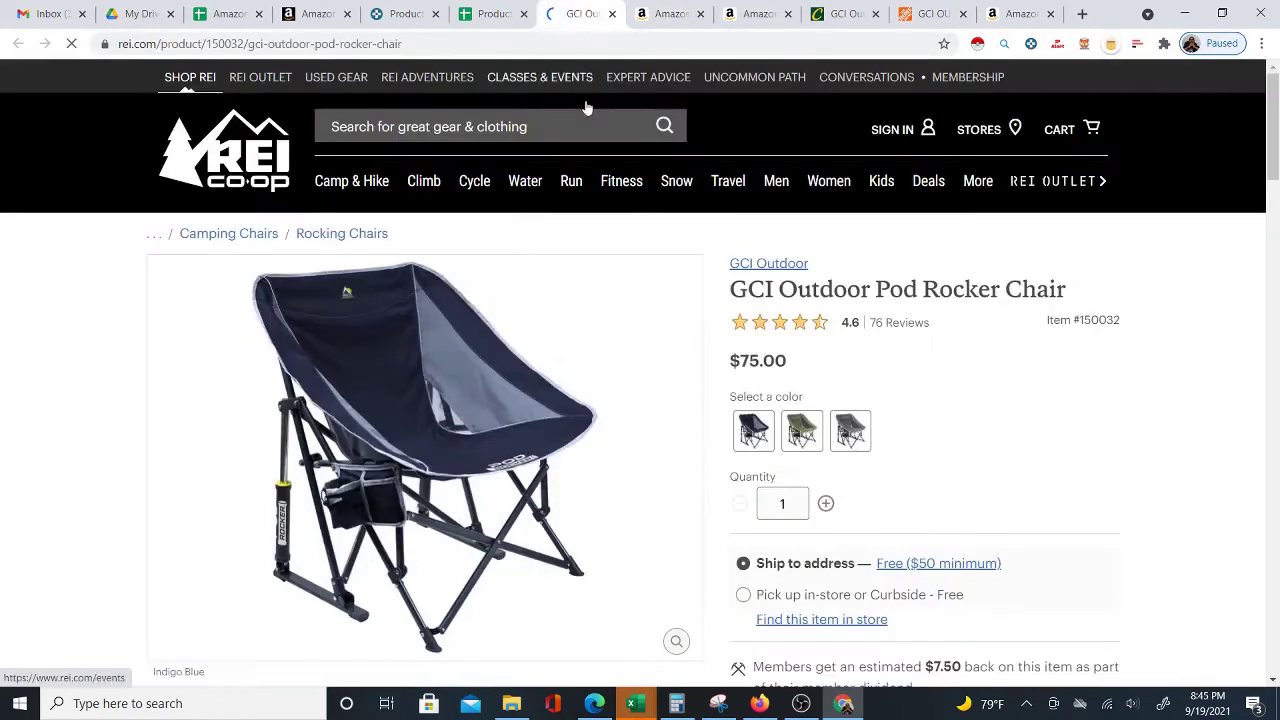
left_click(659, 14)
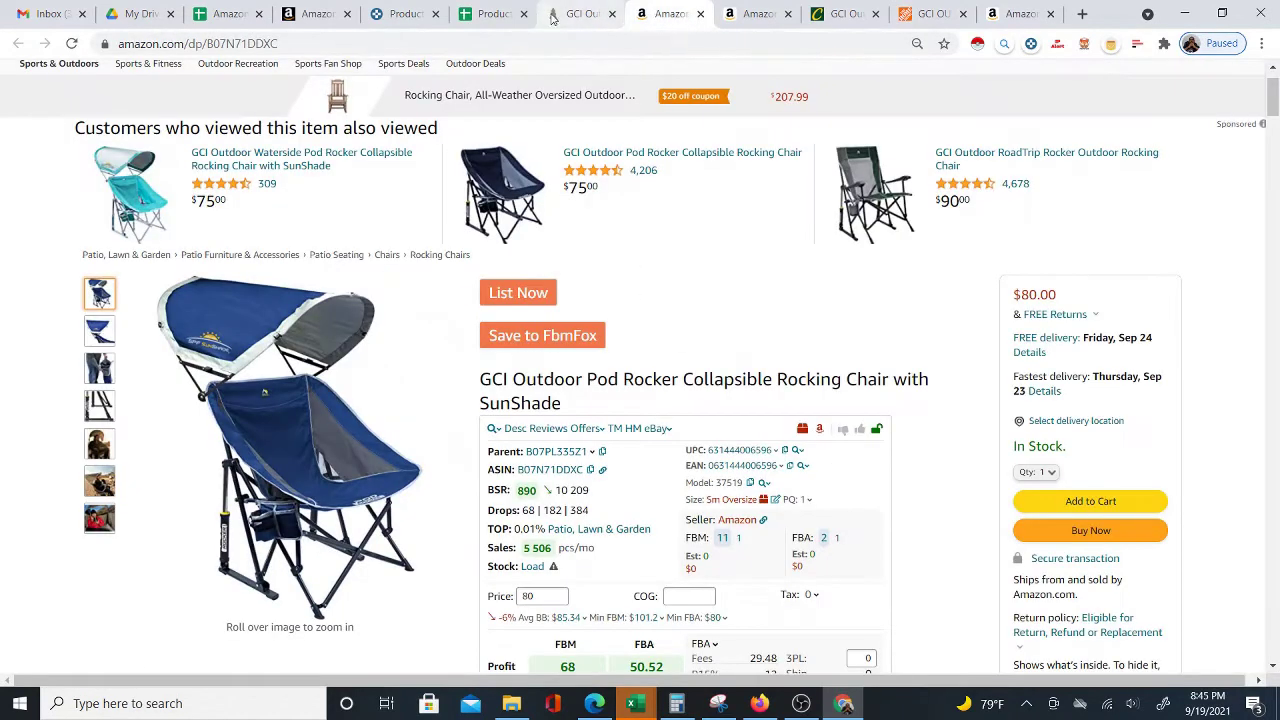
left_click(612, 14)
left_click(612, 14)
left_click(495, 14)
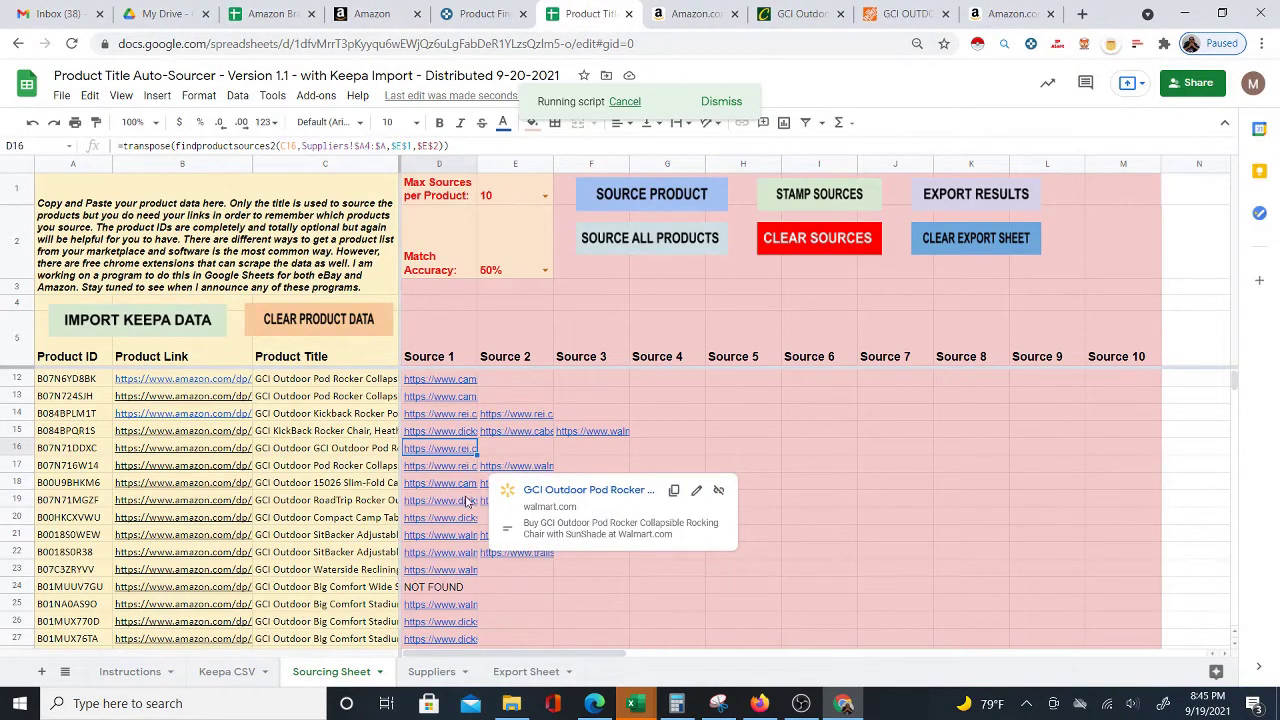
Step: Open the Amazon listing and the Dick's Sporting Goods source page for the row 20 Compact Camp Table
left_click(227, 522)
left_click(244, 545)
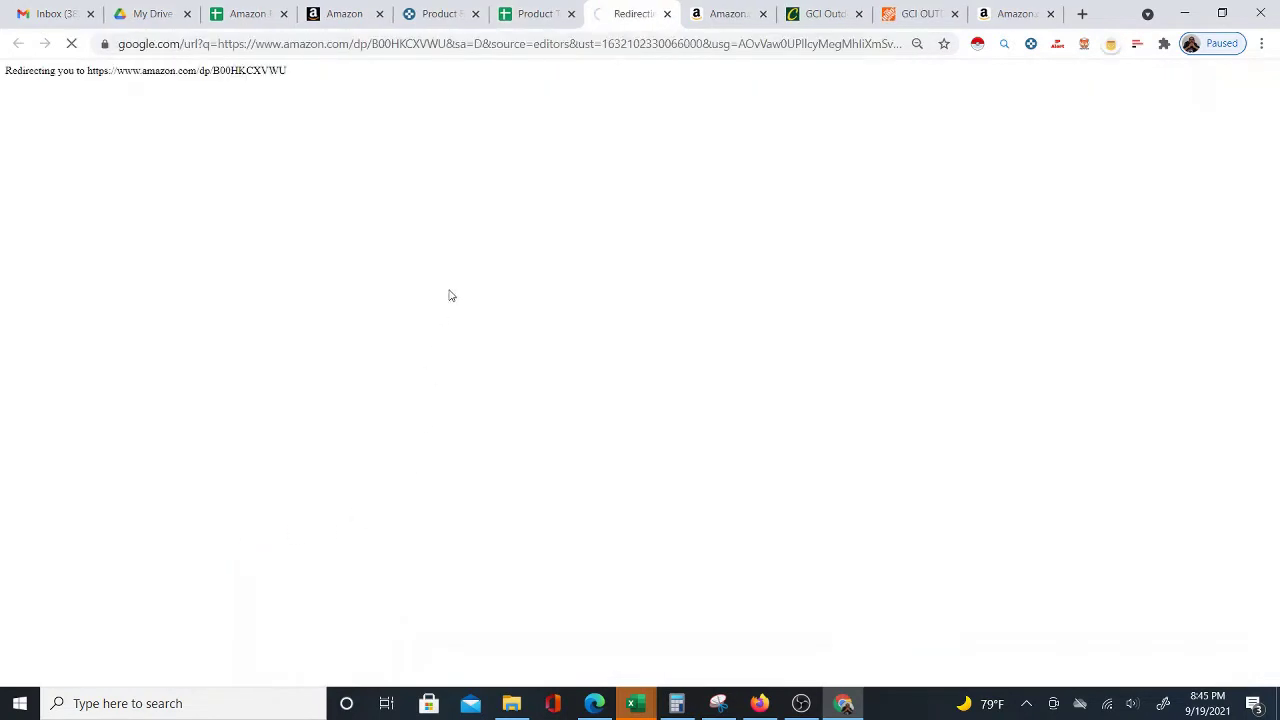
left_click(545, 12)
left_click(434, 521)
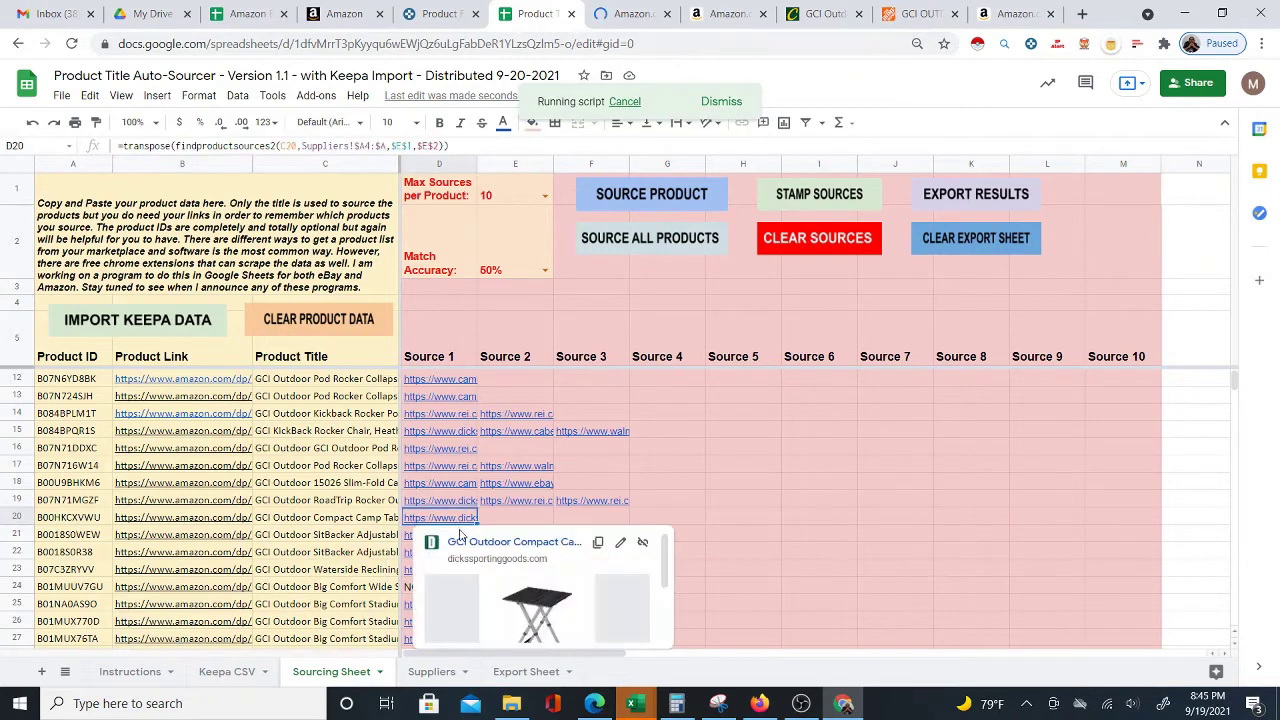
left_click(468, 542)
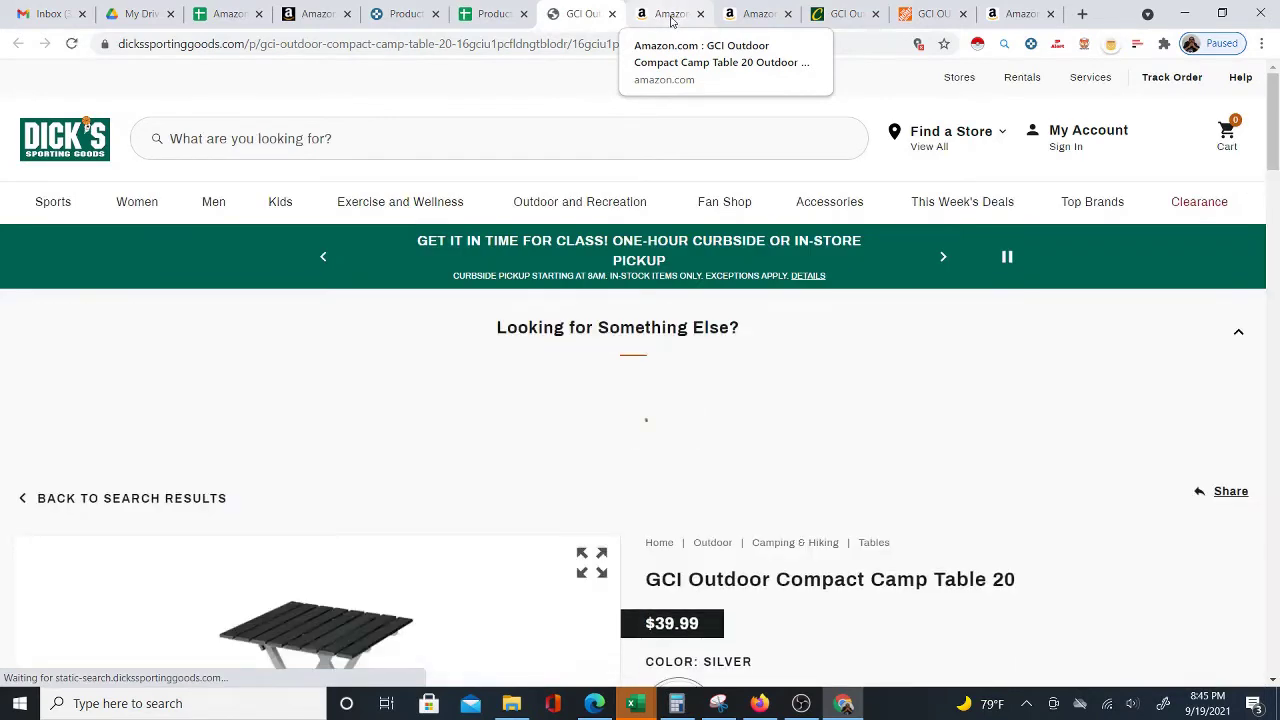
Step: Compare the Compact Camp Table 20's price and picture on the Dick's page with the Amazon listing, then return to the Sourcing Sheet
scroll(678, 407, "down", 2)
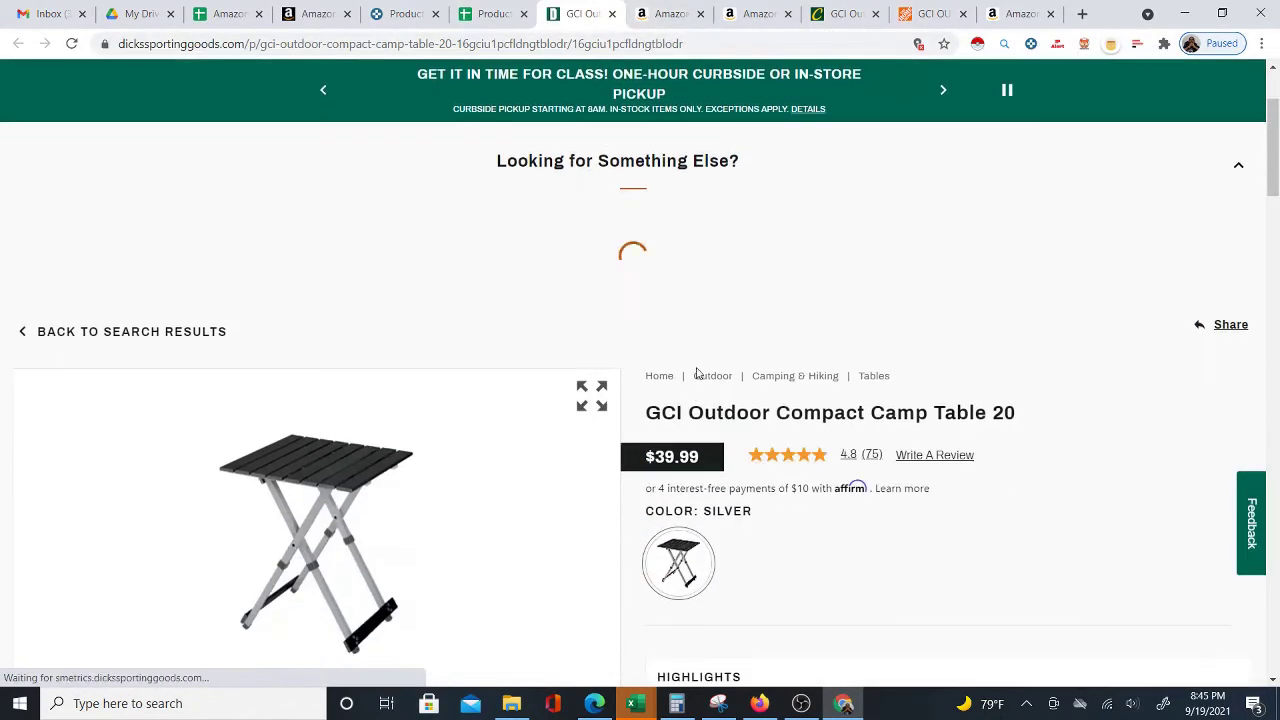
scroll(700, 369, "down", 2)
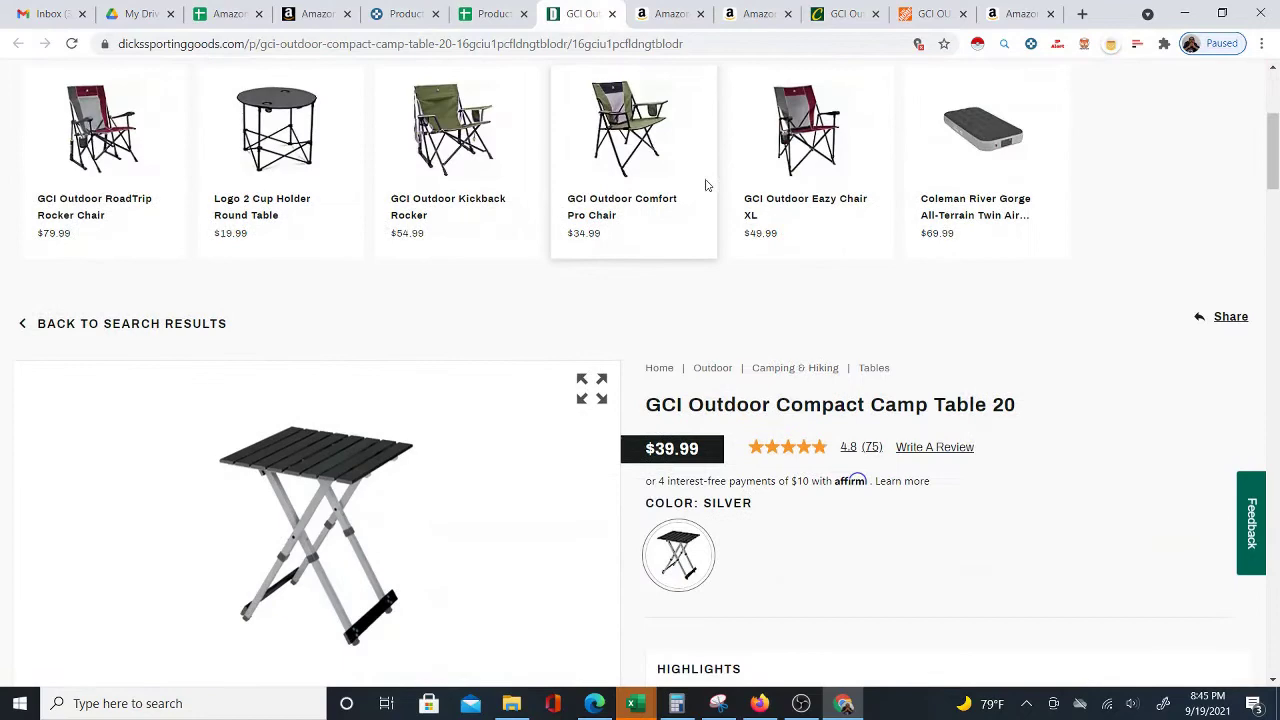
left_click(667, 20)
scroll(643, 432, "down", 2)
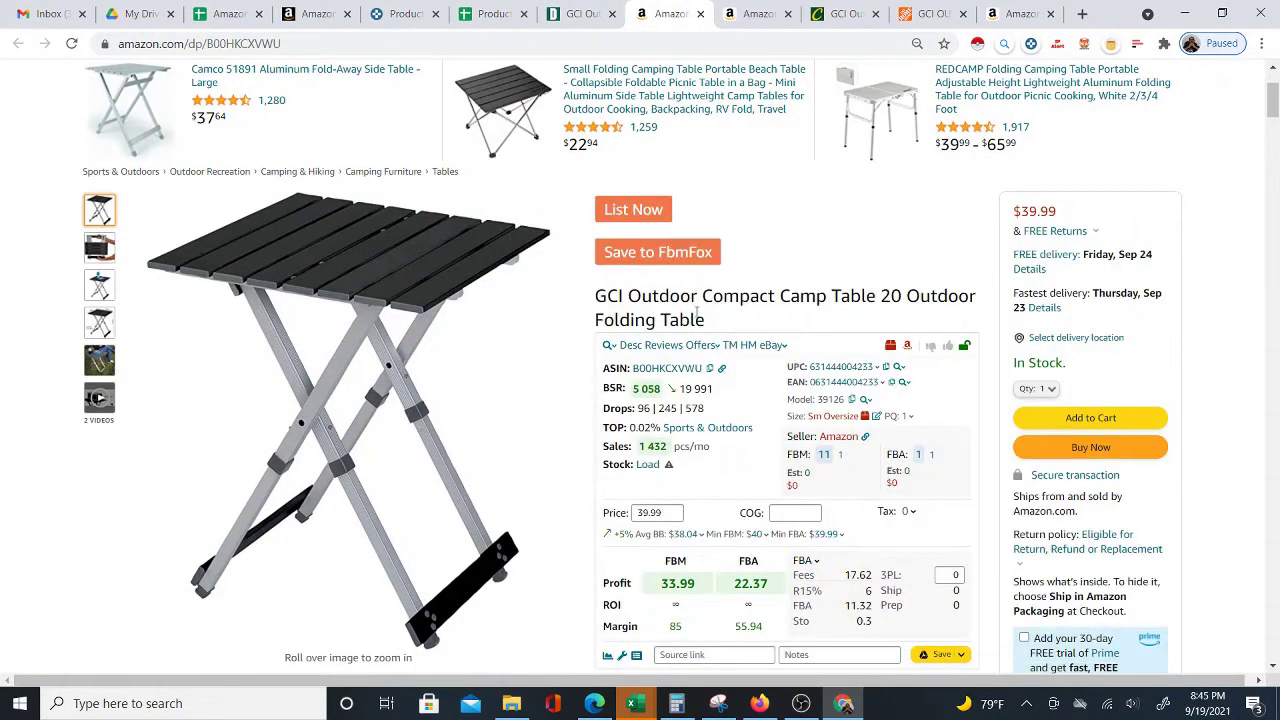
left_click(583, 14)
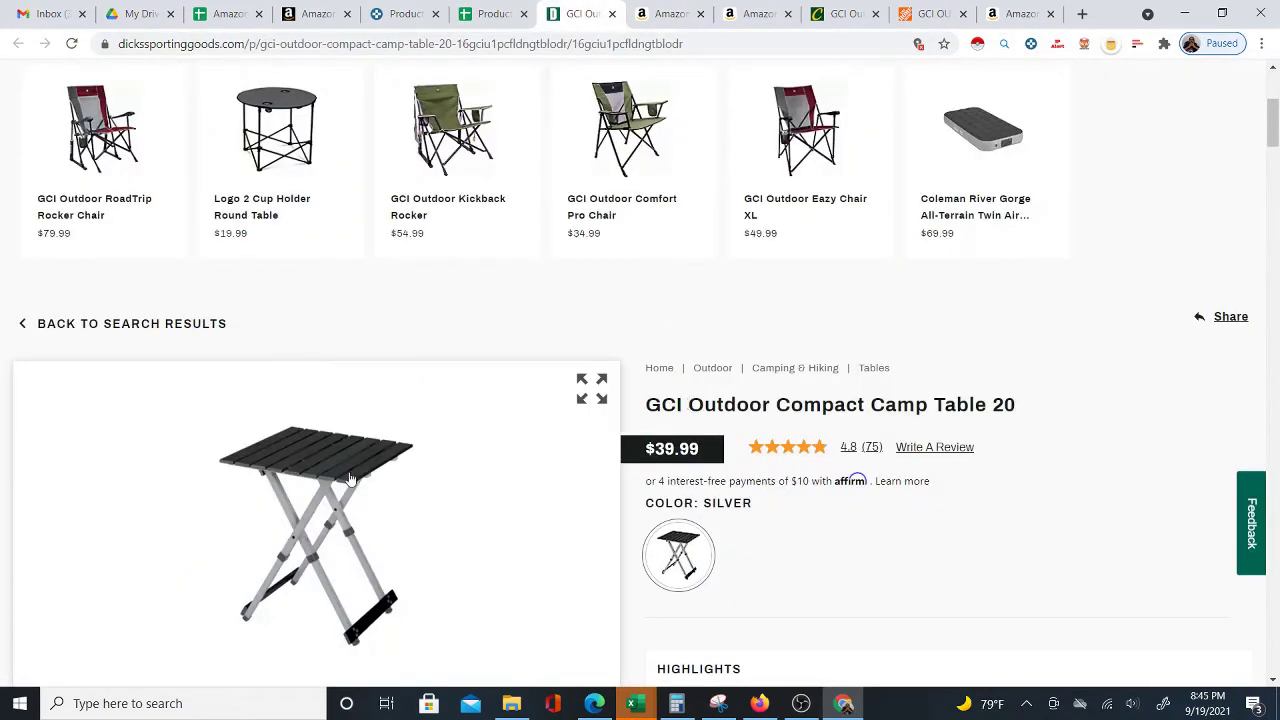
left_click(665, 12)
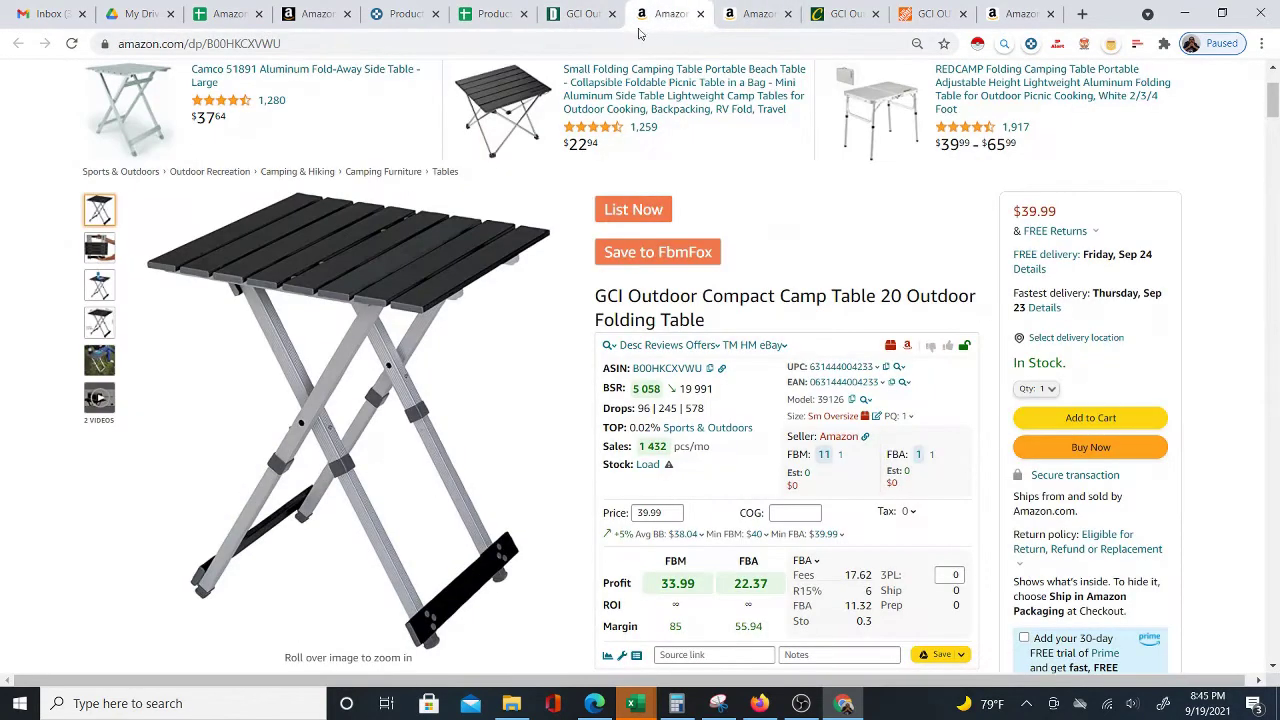
left_click(492, 14)
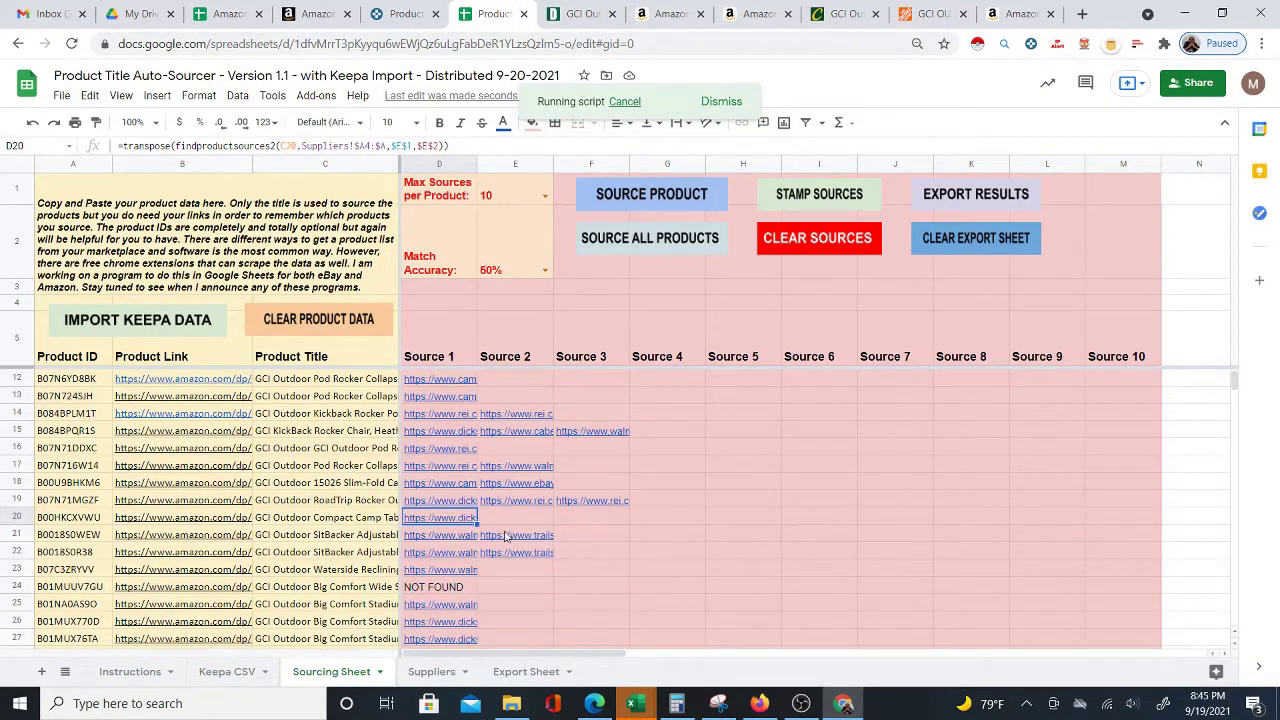
Step: Open the row 26 Big Comfort Stadium Chair's Amazon listing, check its GCI Outdoor brand against the Keepa product list, and return to the sheet
scroll(500, 532, "down", 1)
scroll(500, 493, "down", 1)
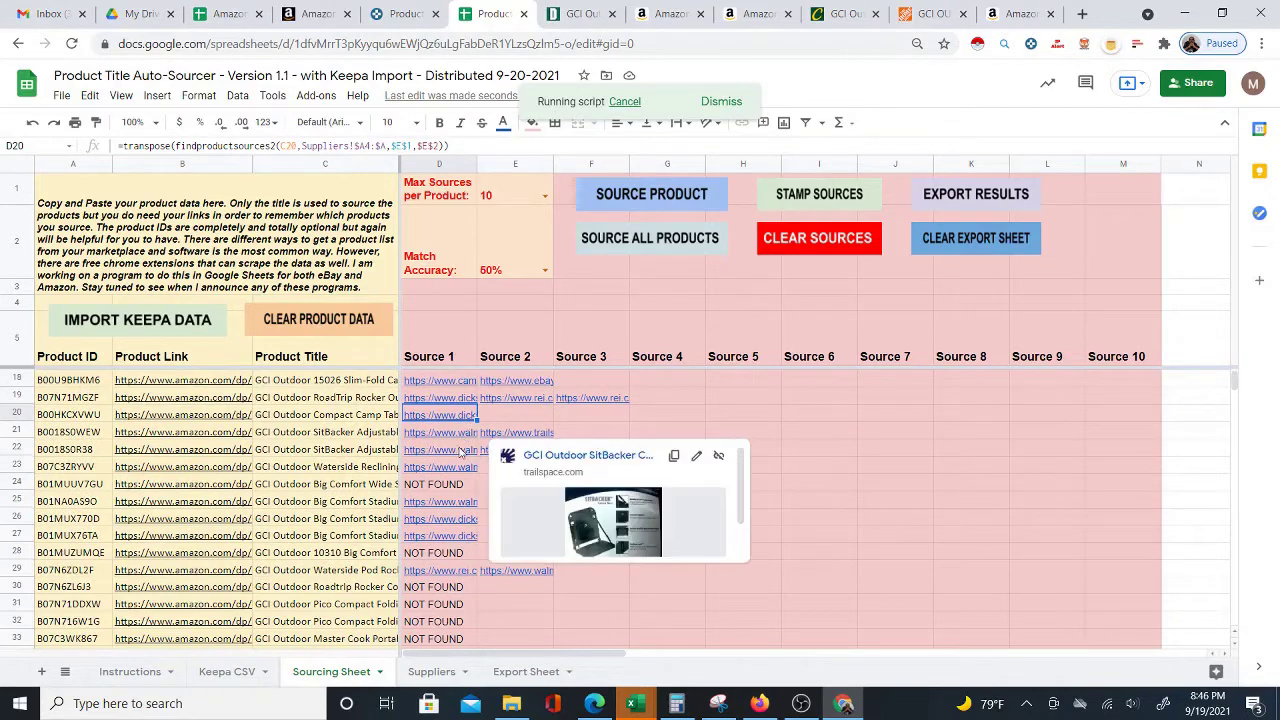
left_click(220, 519)
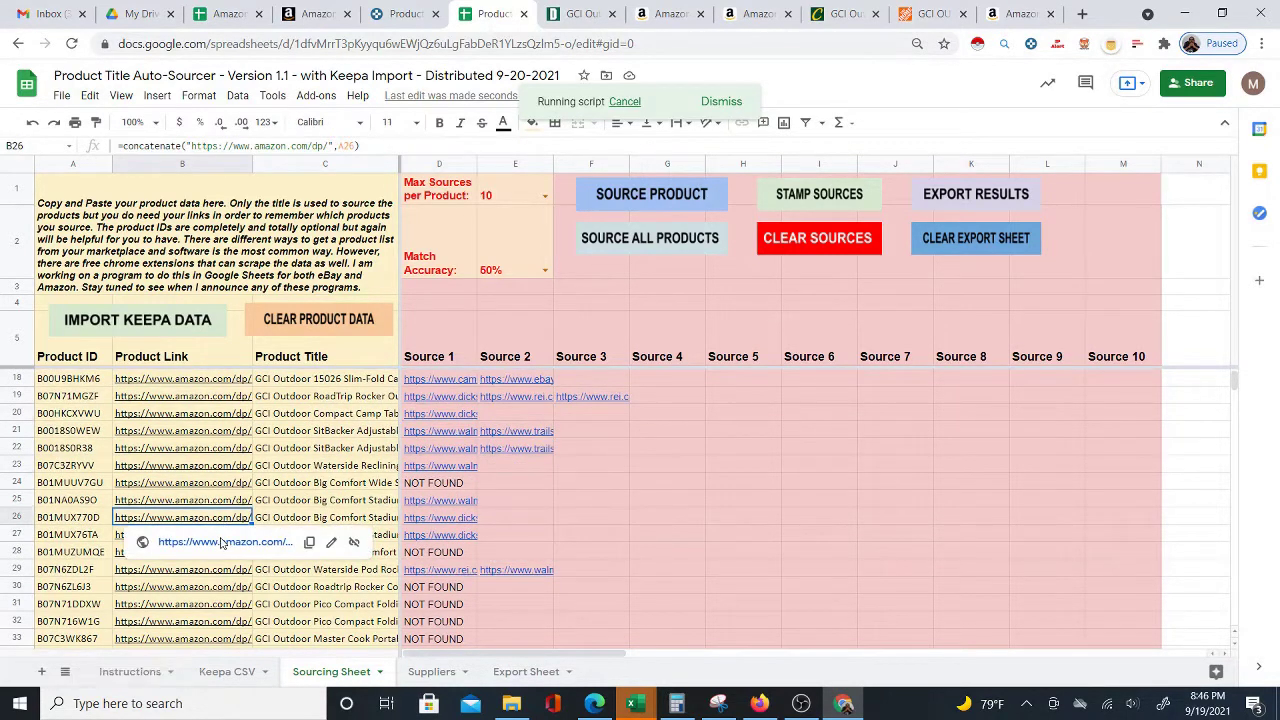
left_click(222, 542)
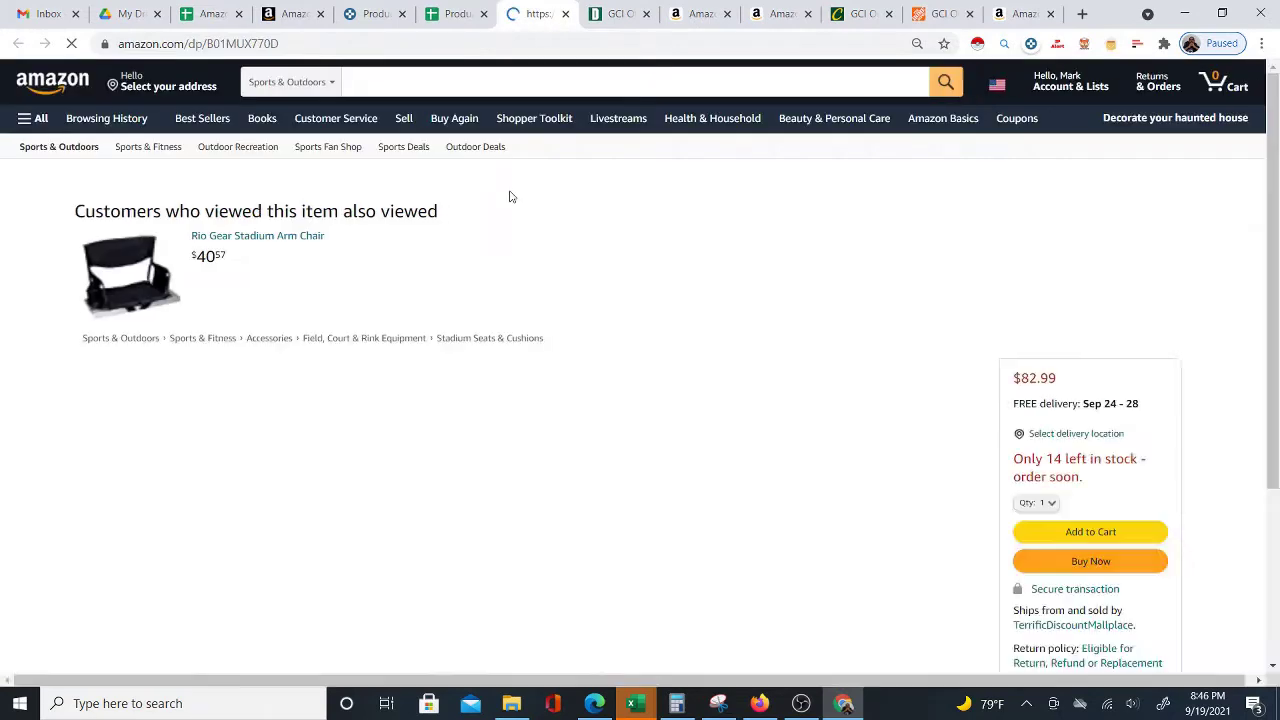
scroll(520, 440, "down", 2)
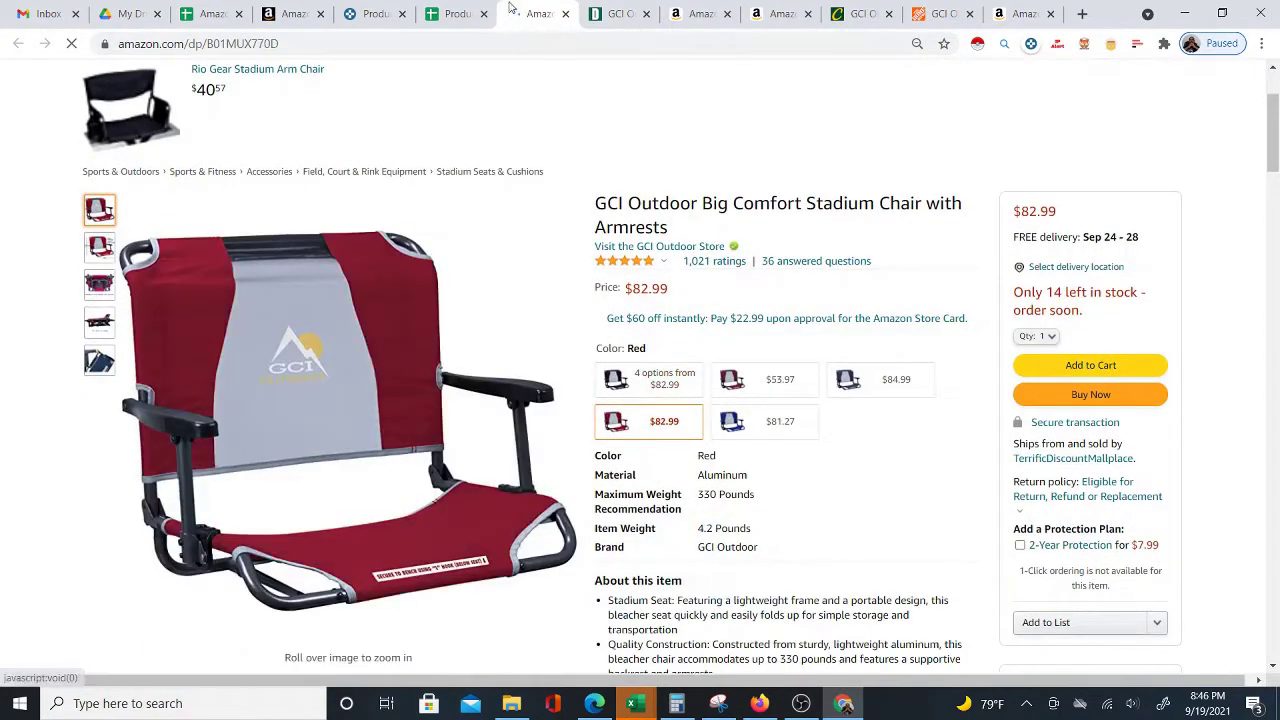
left_click_drag(612, 204, 698, 204)
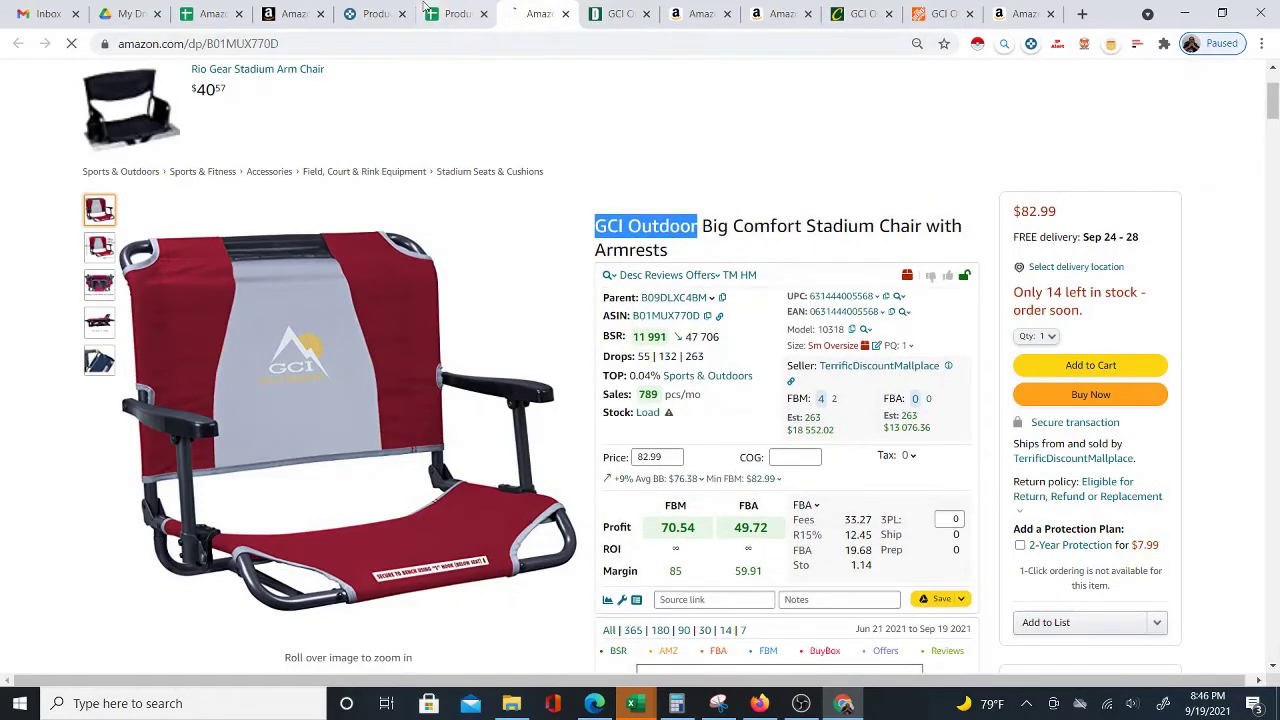
left_click(375, 13)
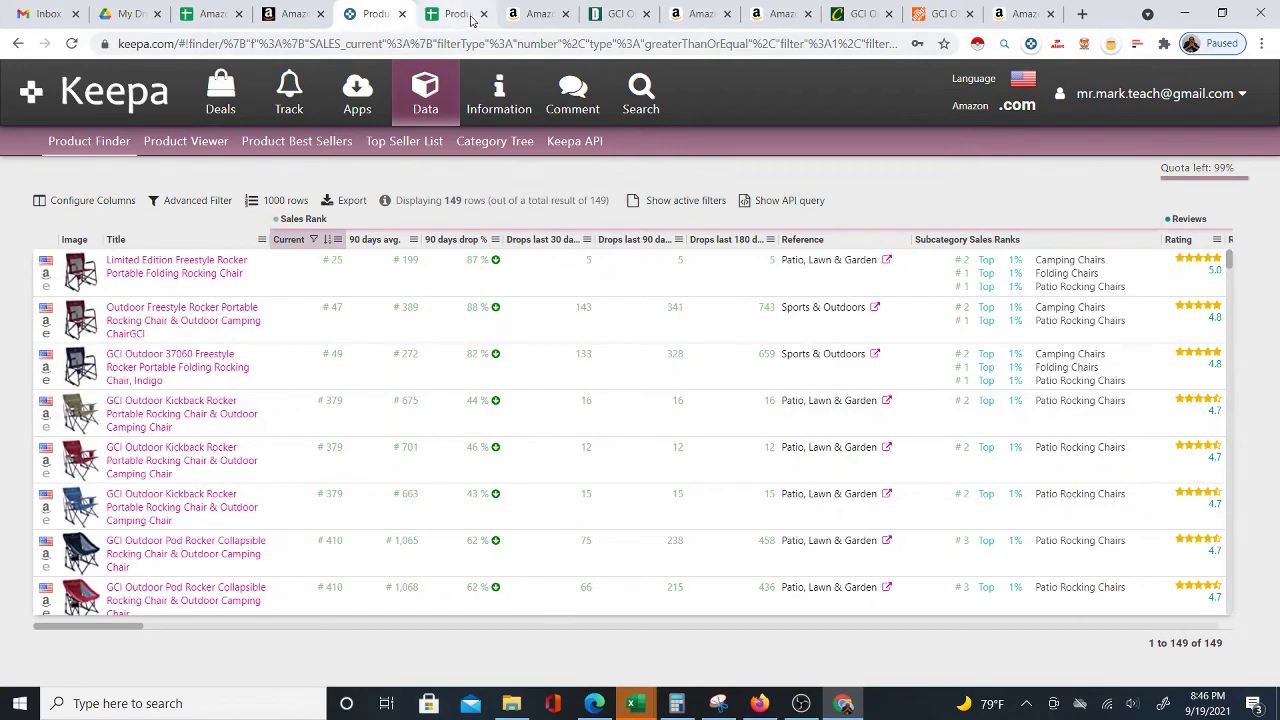
left_click(523, 18)
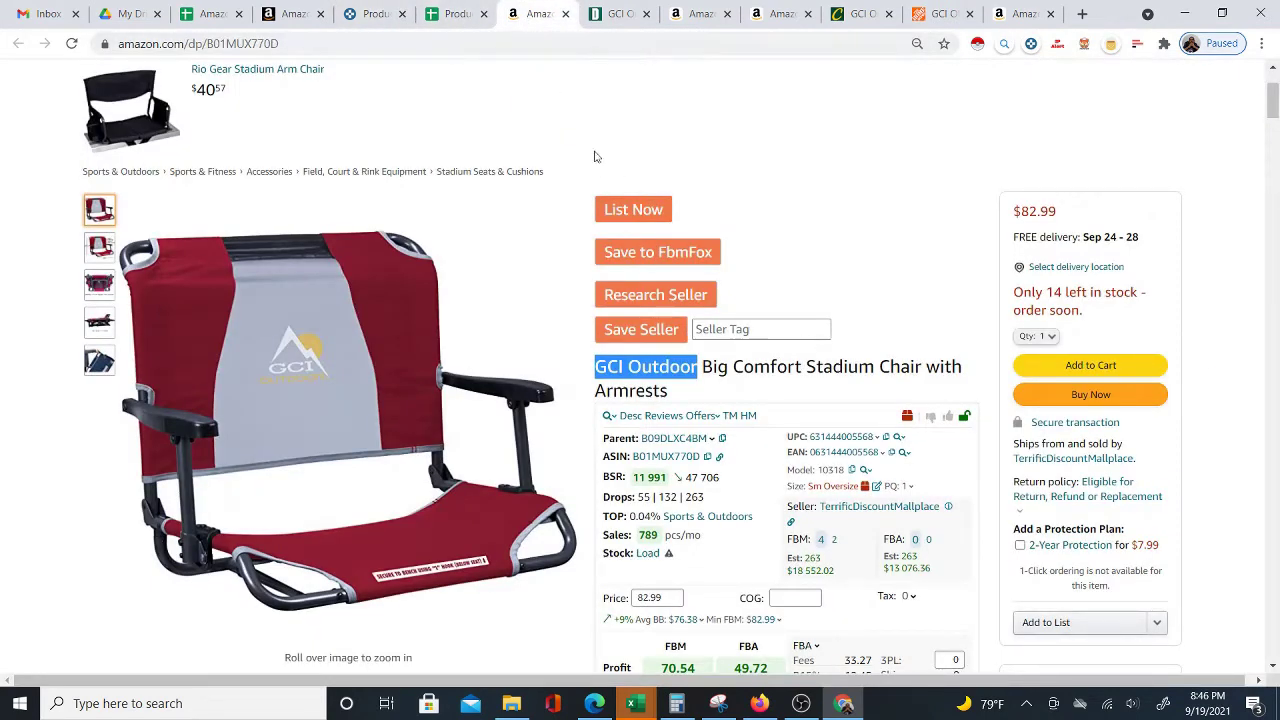
left_click(455, 14)
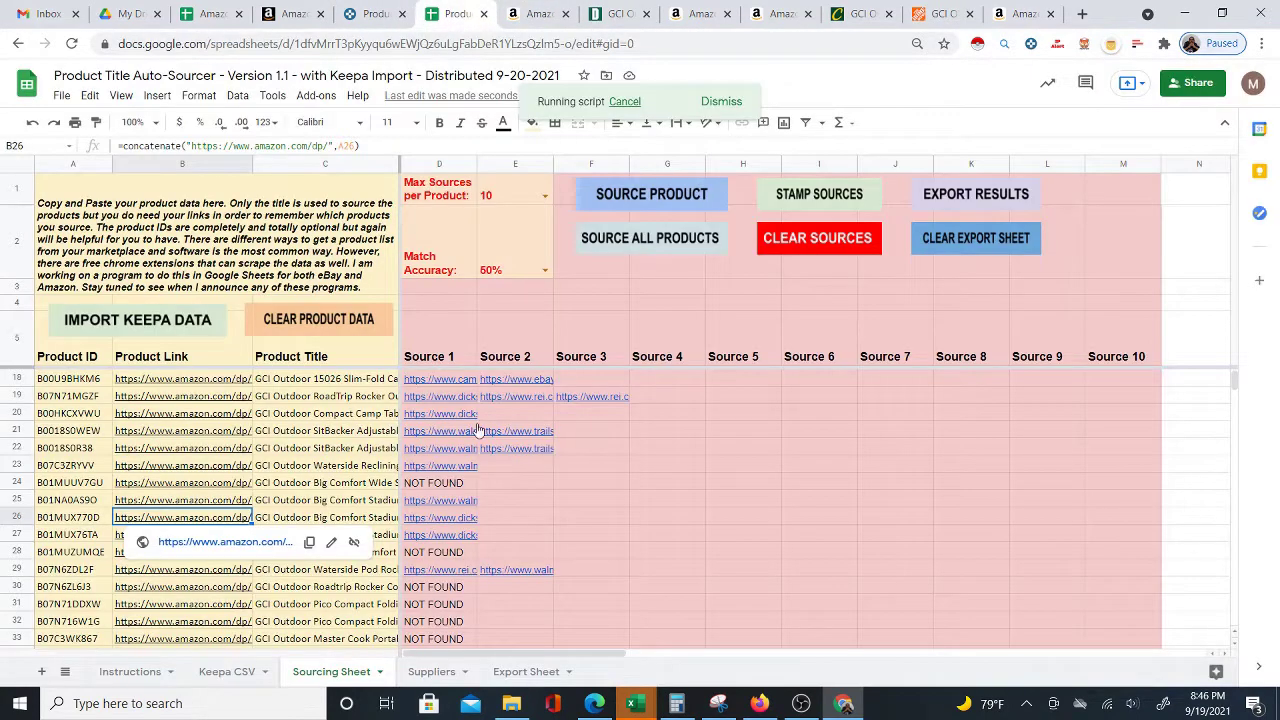
Step: Compare the row 26 stadium chair's Dick's Sporting Goods source page in red with its Amazon listing, then return to the sheet
left_click(455, 520)
left_click(481, 543)
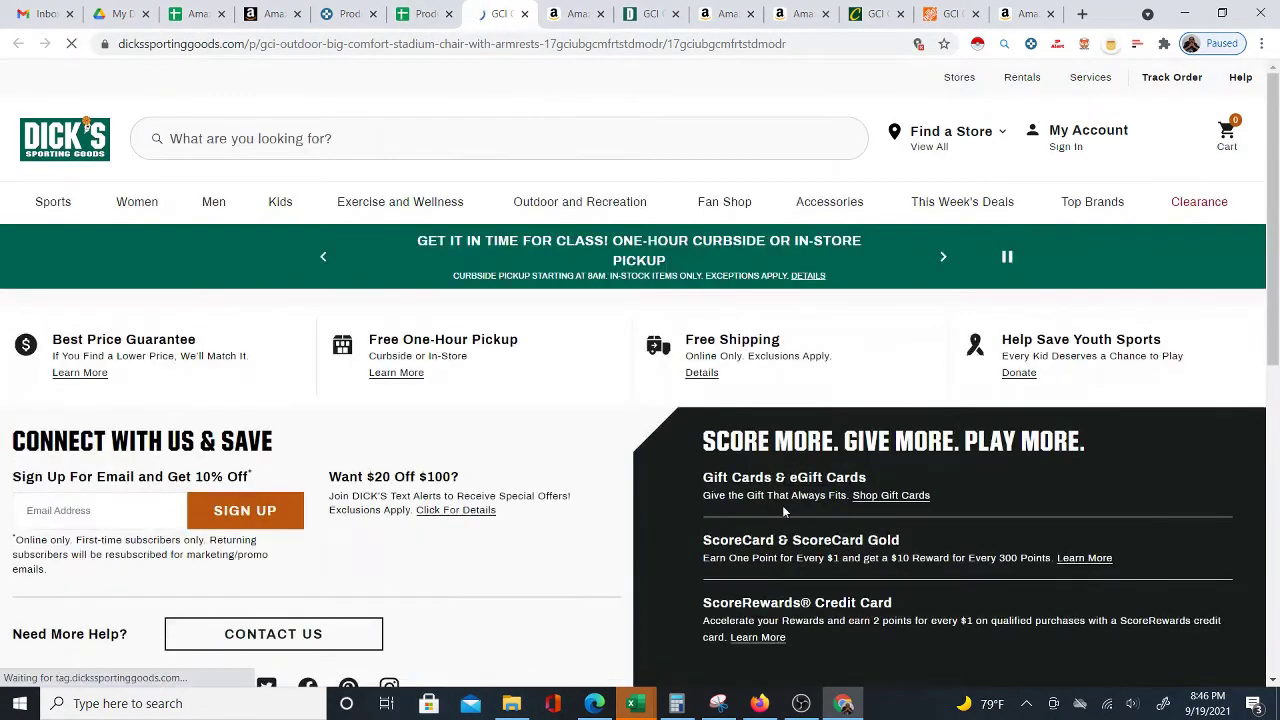
scroll(848, 104, "down", 4)
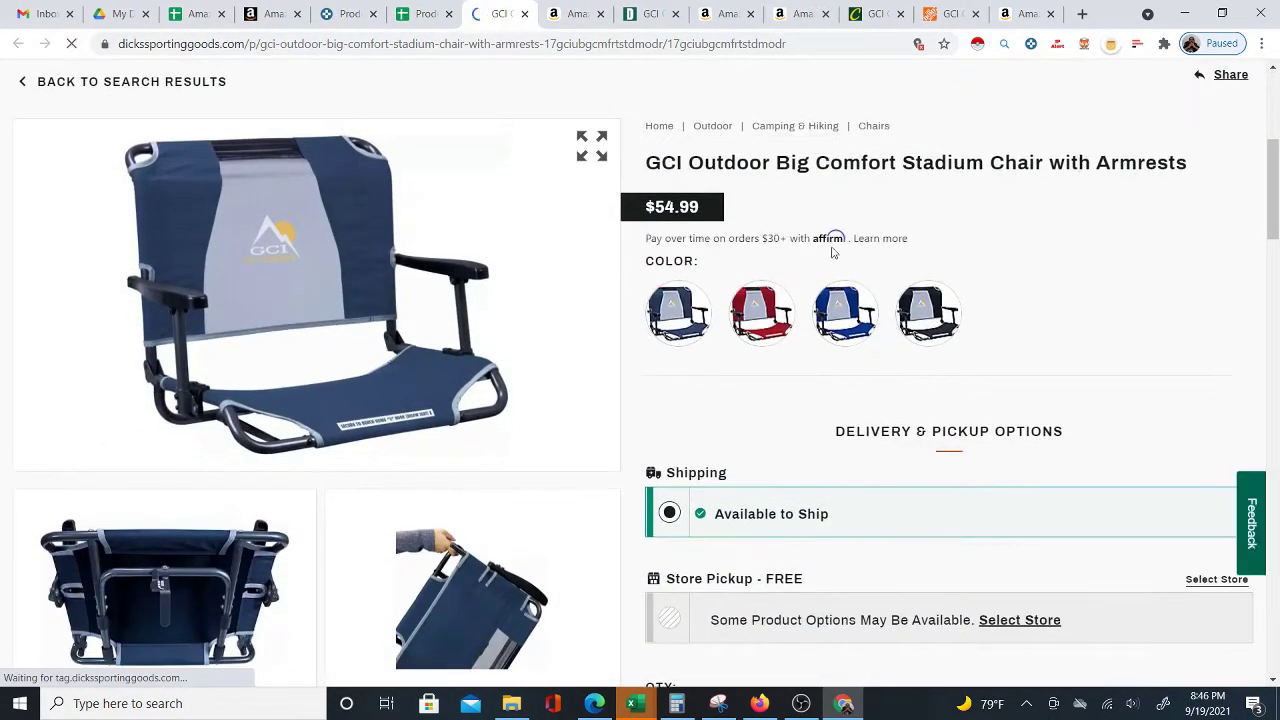
left_click(575, 13)
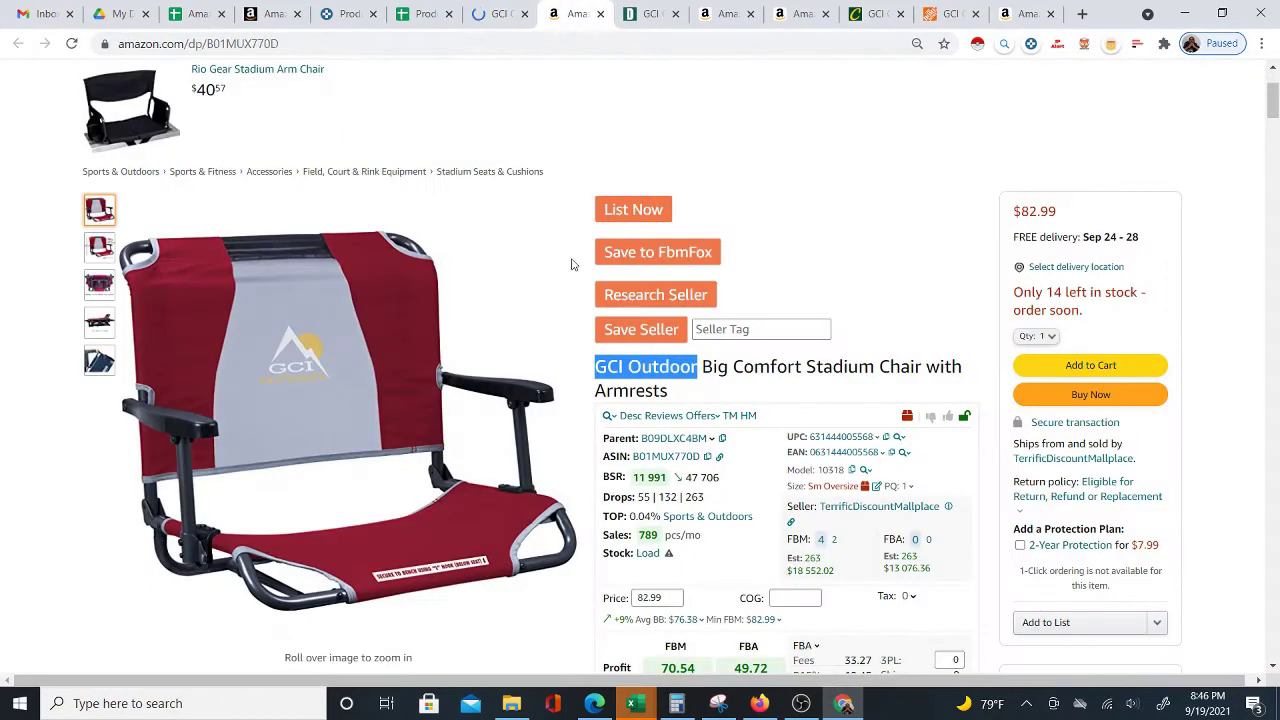
left_click(516, 22)
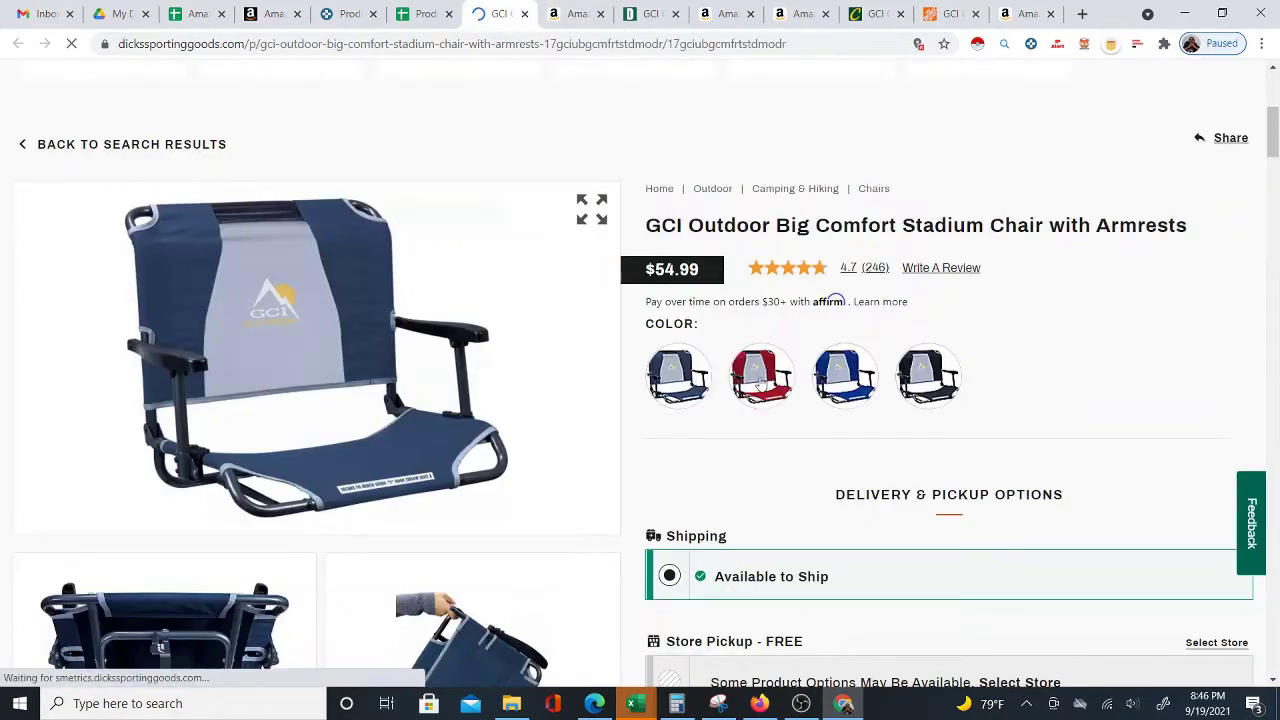
left_click(757, 386)
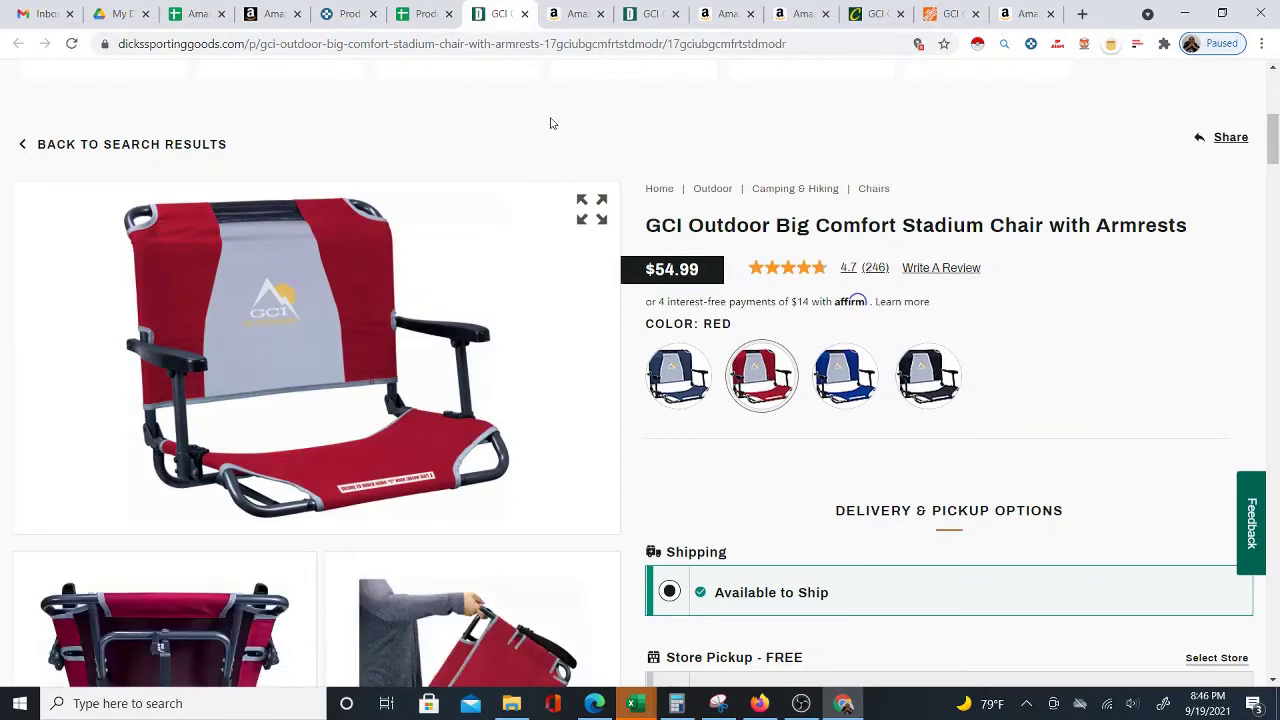
left_click(421, 20)
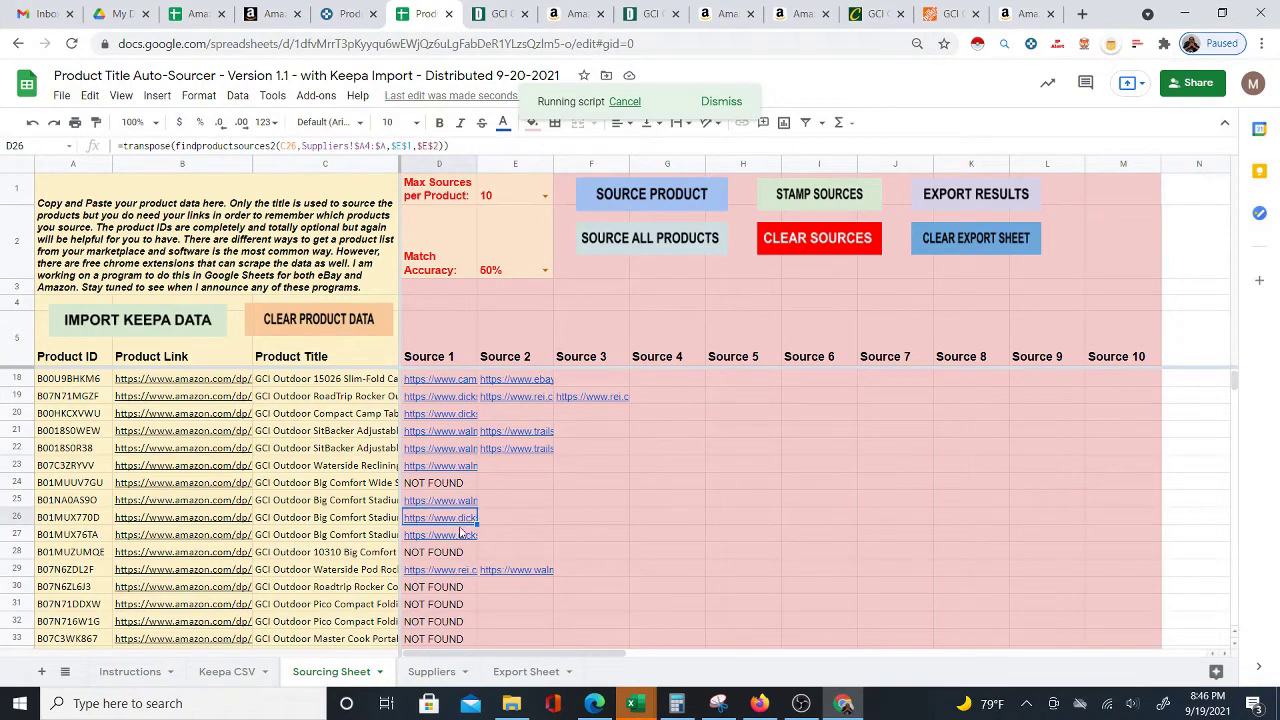
Step: Review the source results from row 26 down to the rows still being sourced, then return to the first product row
mouse_move(463, 535)
scroll(460, 528, "down", 1)
scroll(459, 522, "down", 2)
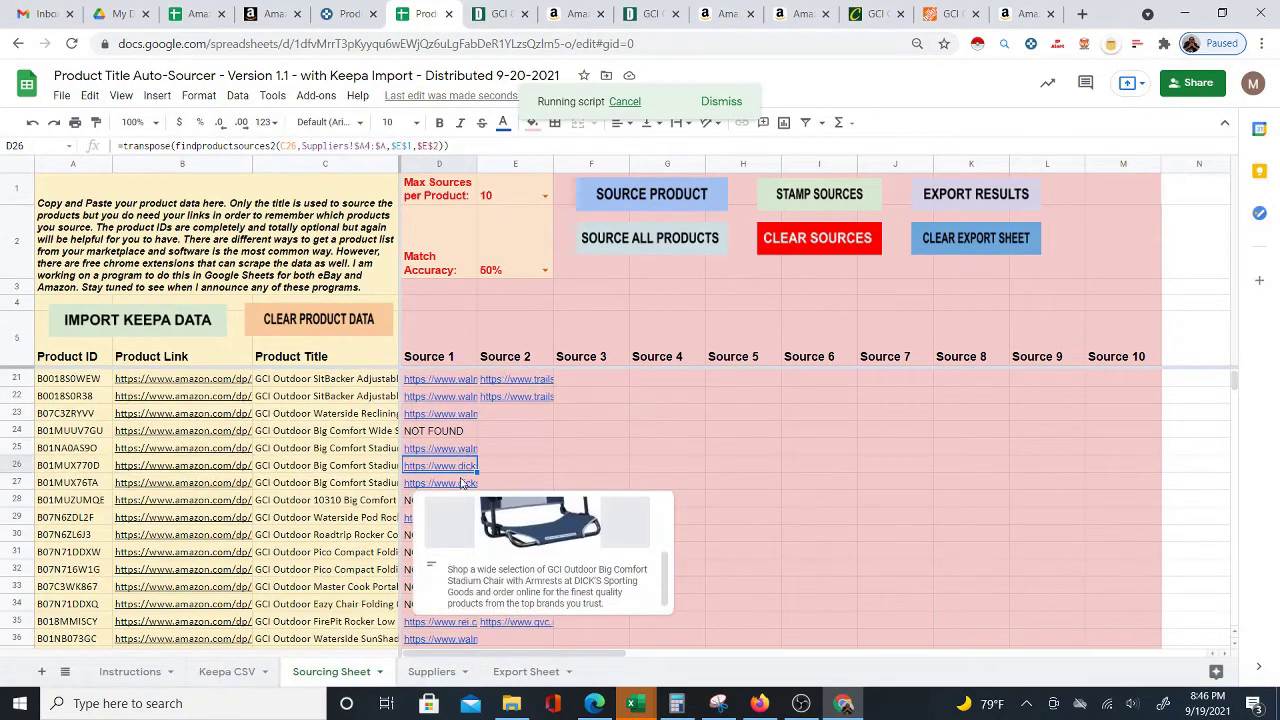
left_click(517, 472)
scroll(495, 505, "down", 5)
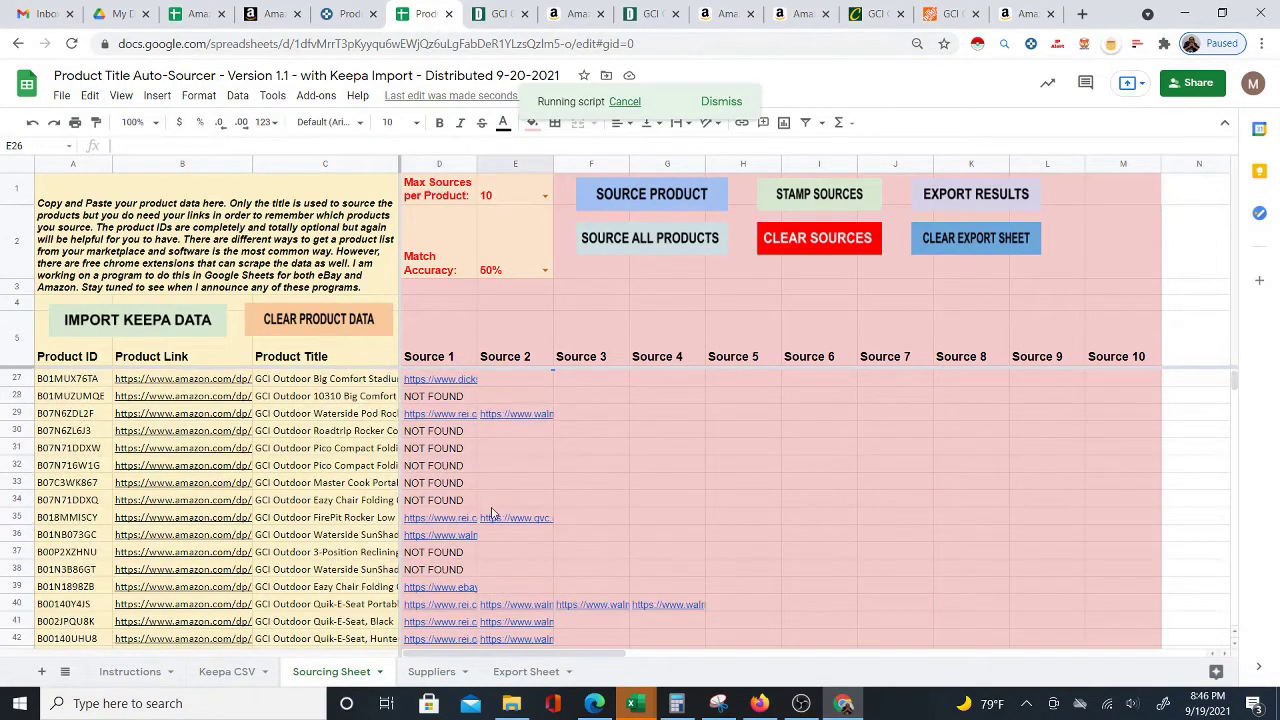
scroll(488, 510, "down", 6)
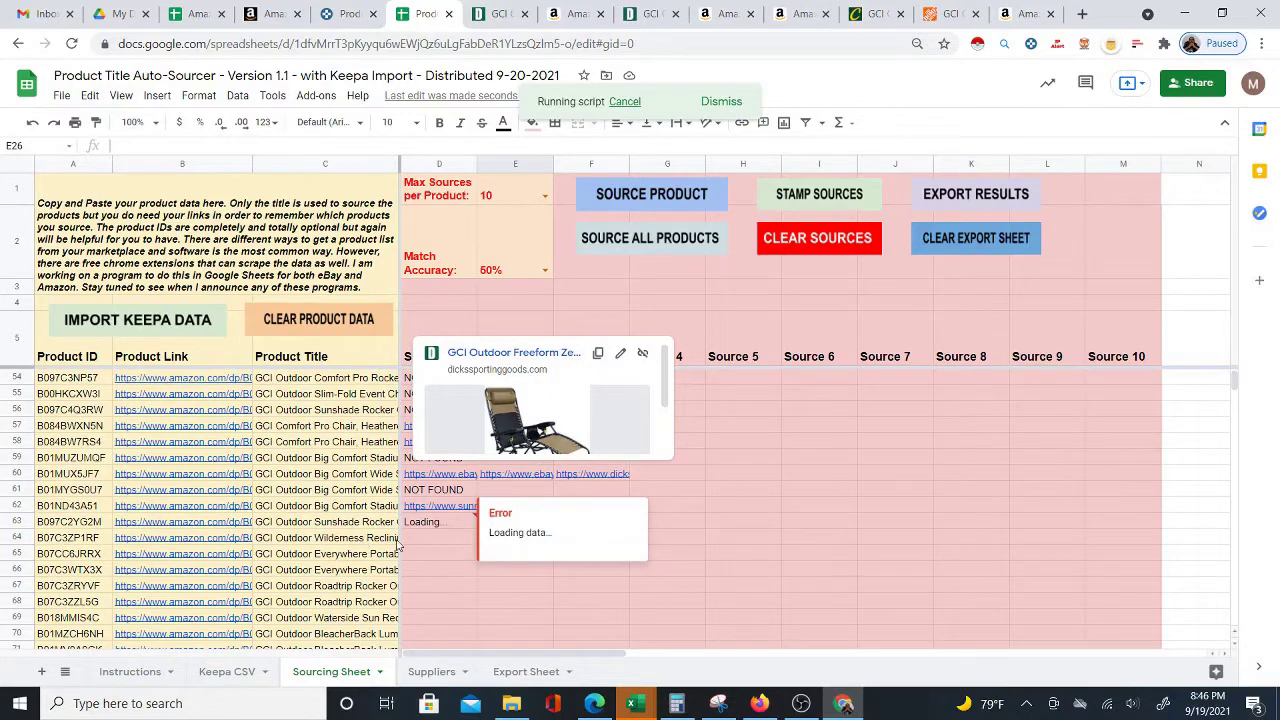
scroll(440, 530, "up", 16)
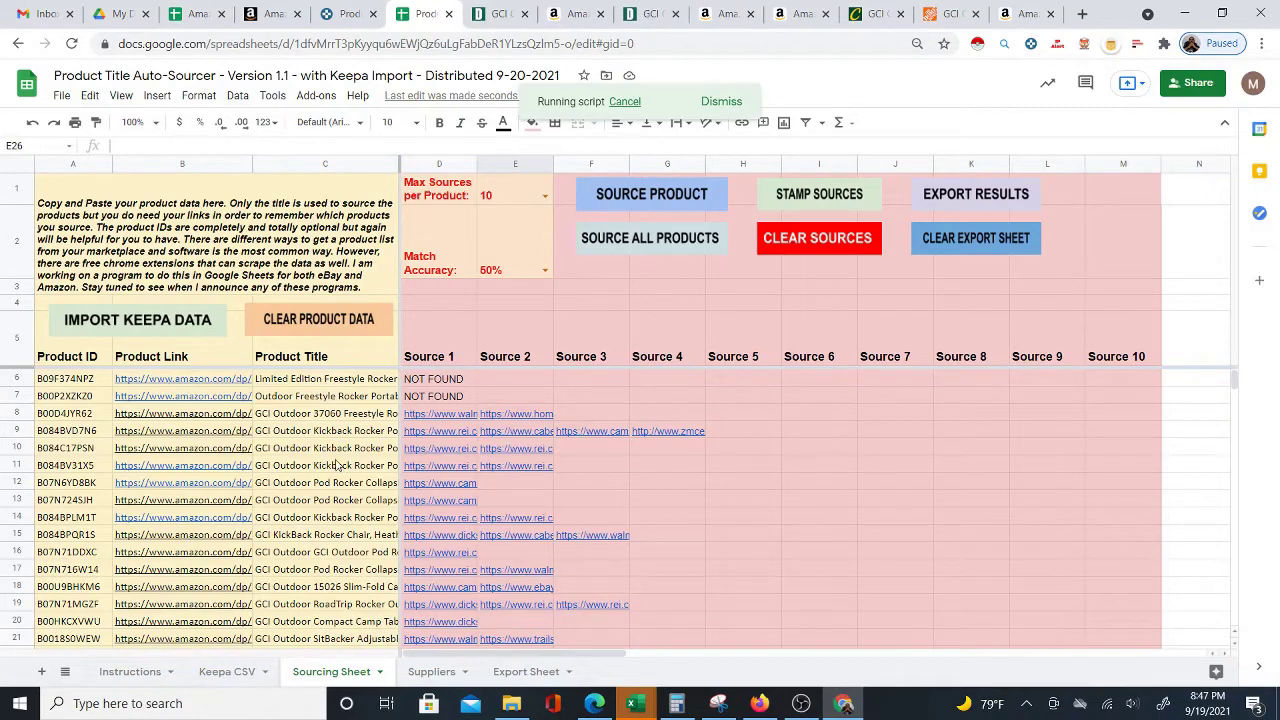
Step: Highlight the product titles in C6:C13 of the Sourcing Sheet
mouse_move(202, 399)
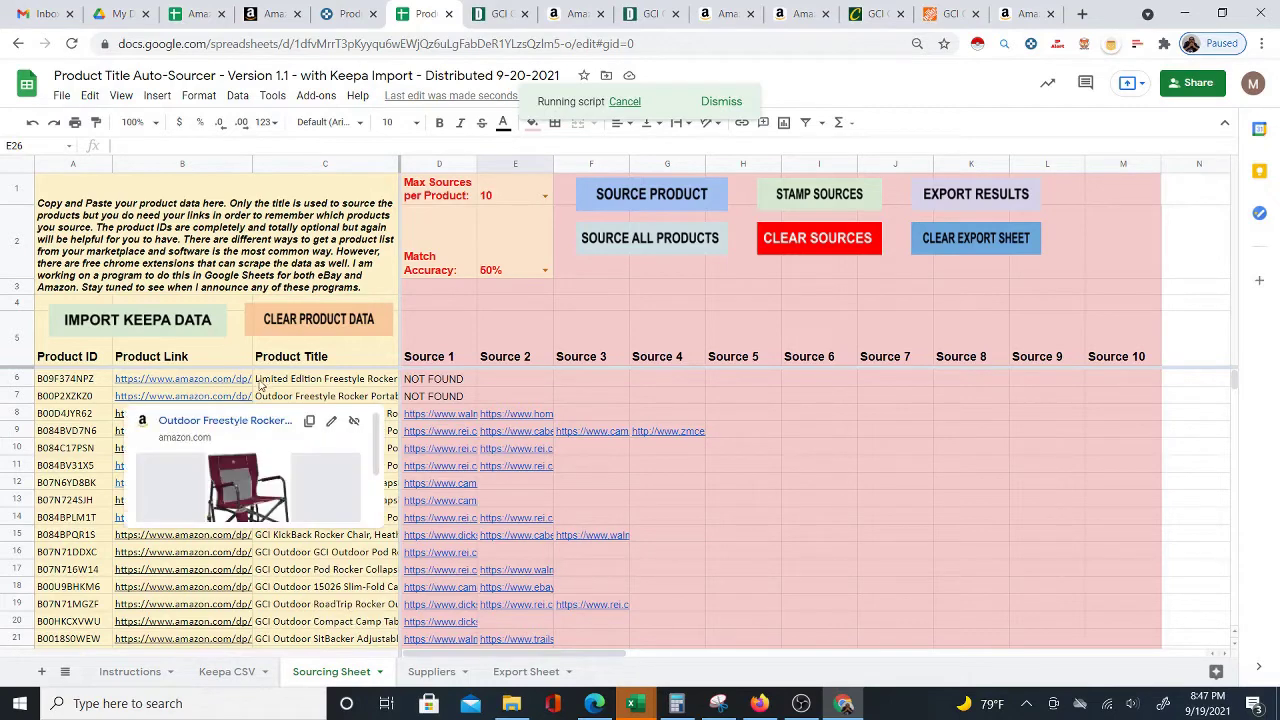
left_click_drag(349, 382, 353, 508)
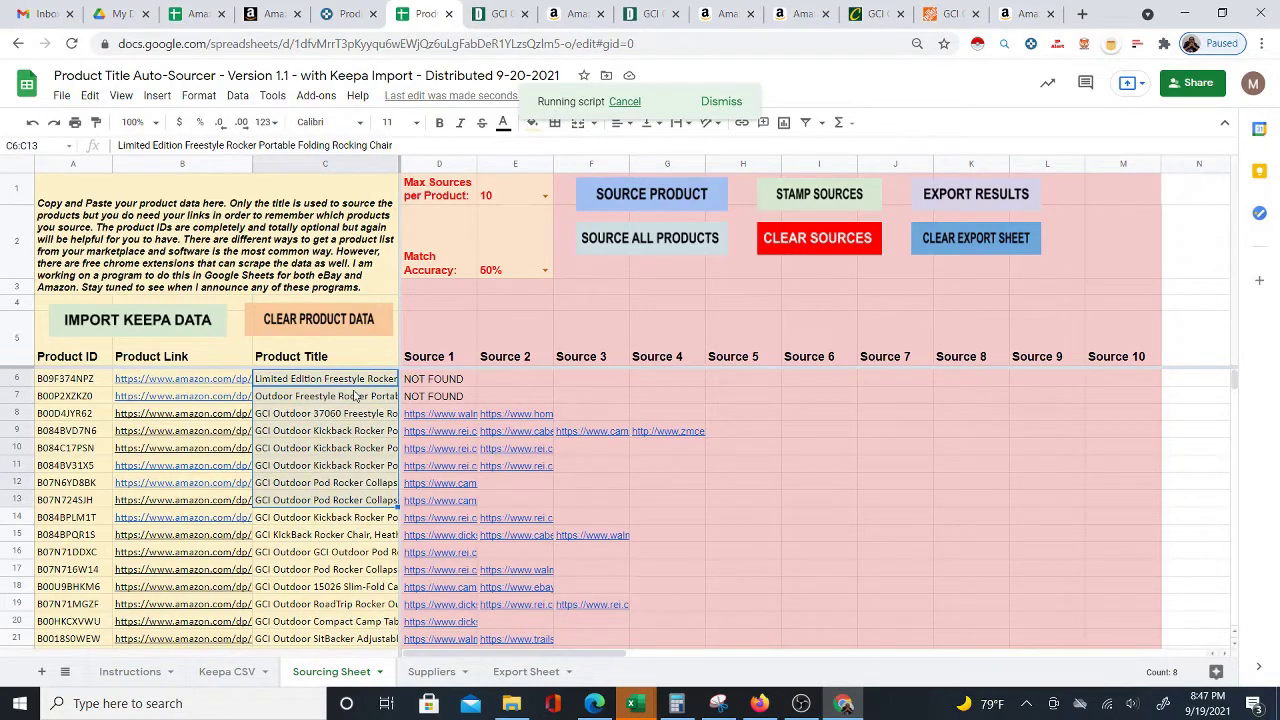
left_click_drag(350, 384, 334, 510)
Step: Examine the Title column of the imported data in the Keepa CSV sheet, then return to the Sourcing Sheet
left_click(222, 672)
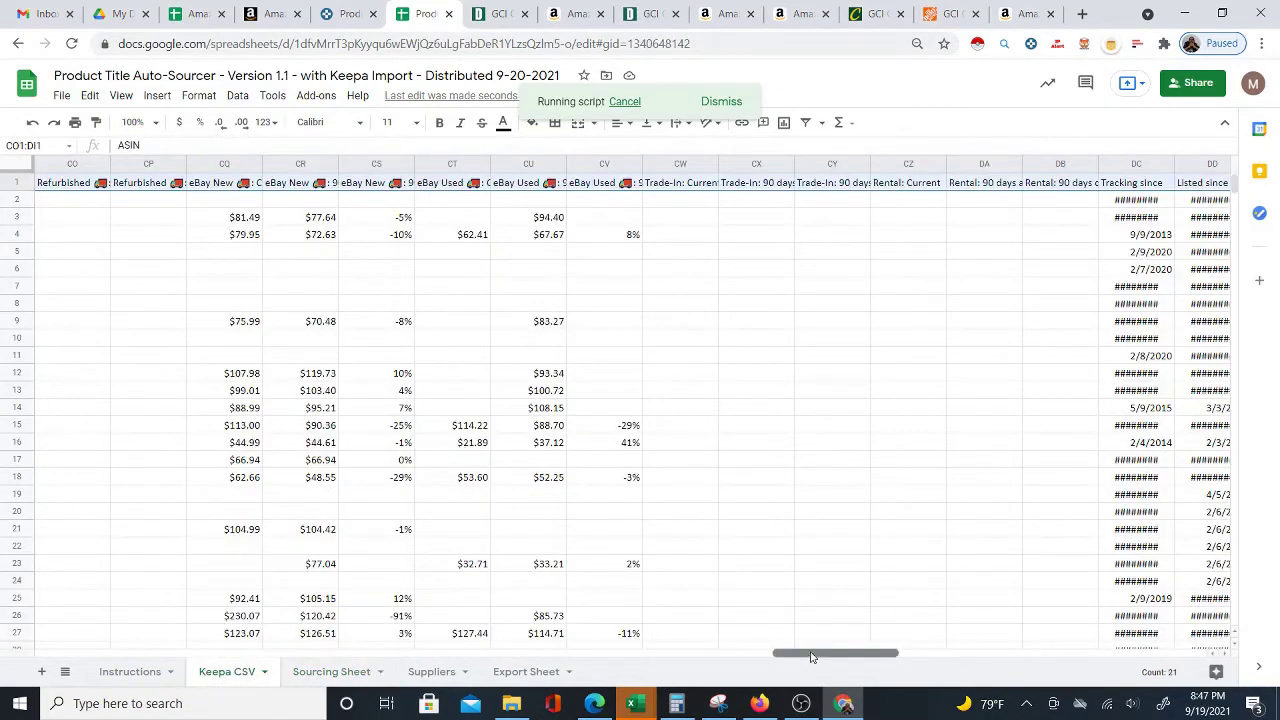
left_click_drag(811, 657, 70, 655)
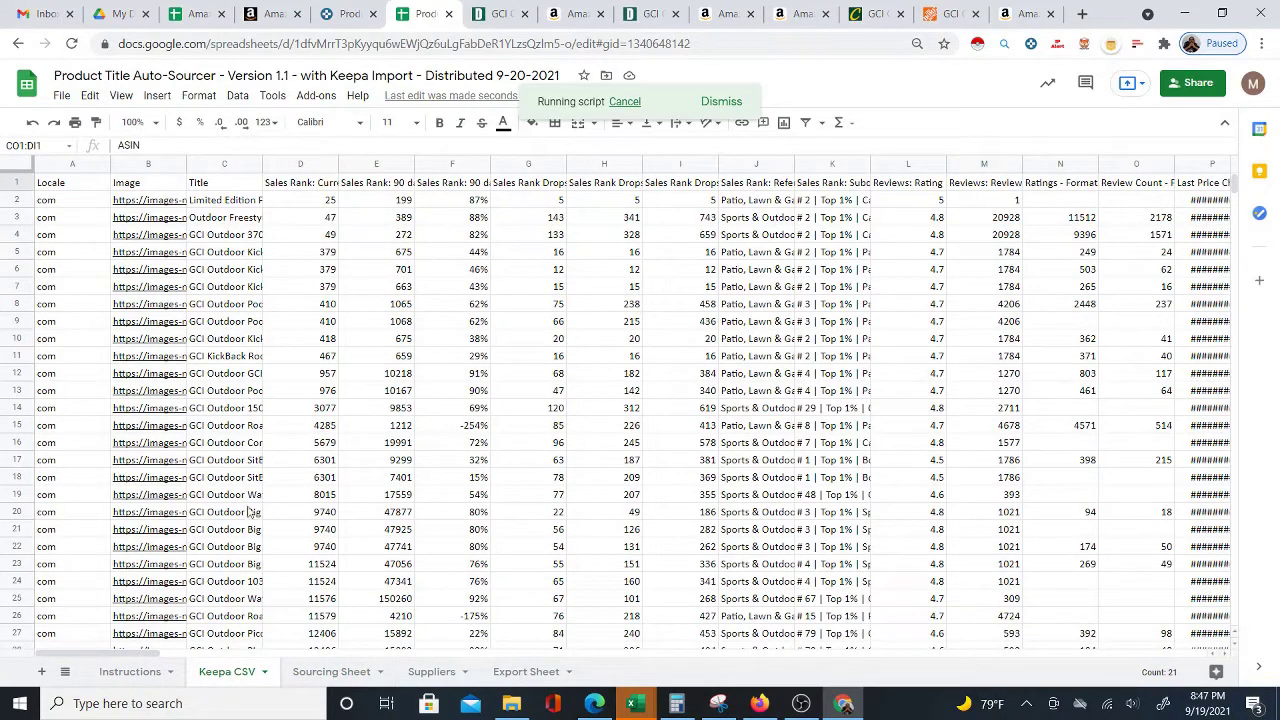
left_click(333, 671)
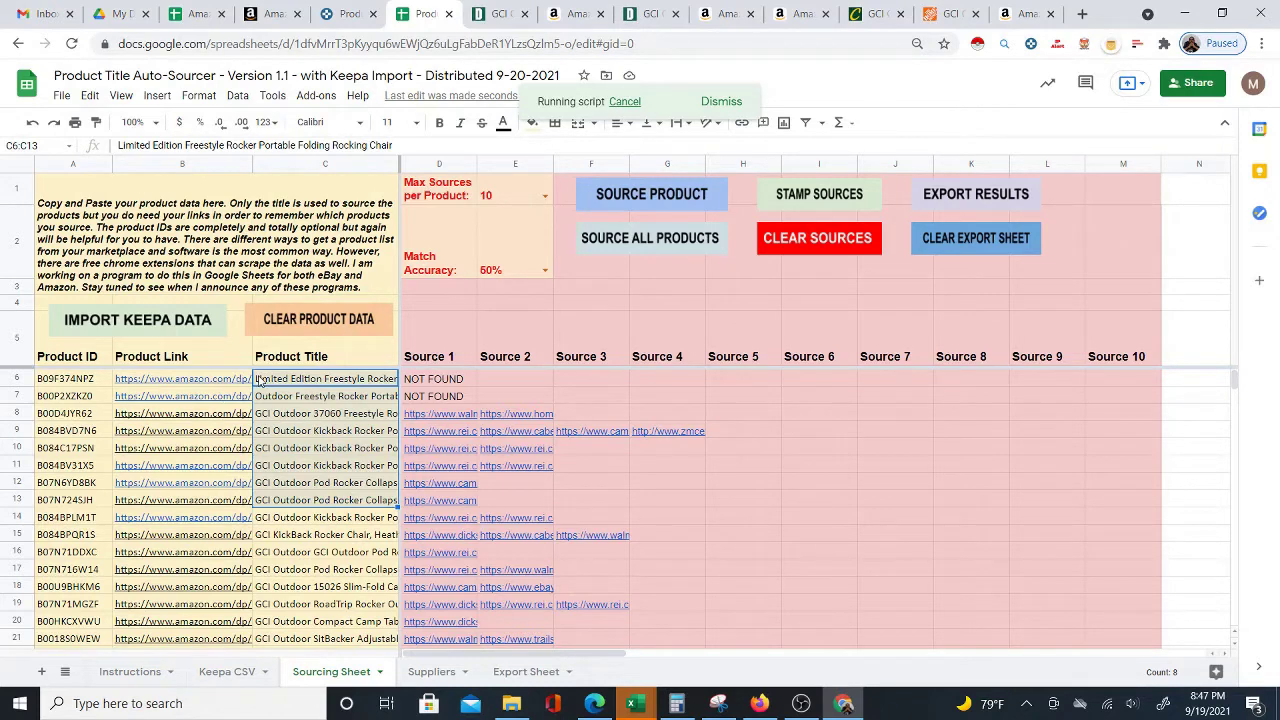
Step: Inspect the row 6 Source 1 result and look over the supplier links in the rows below it
left_click(470, 380)
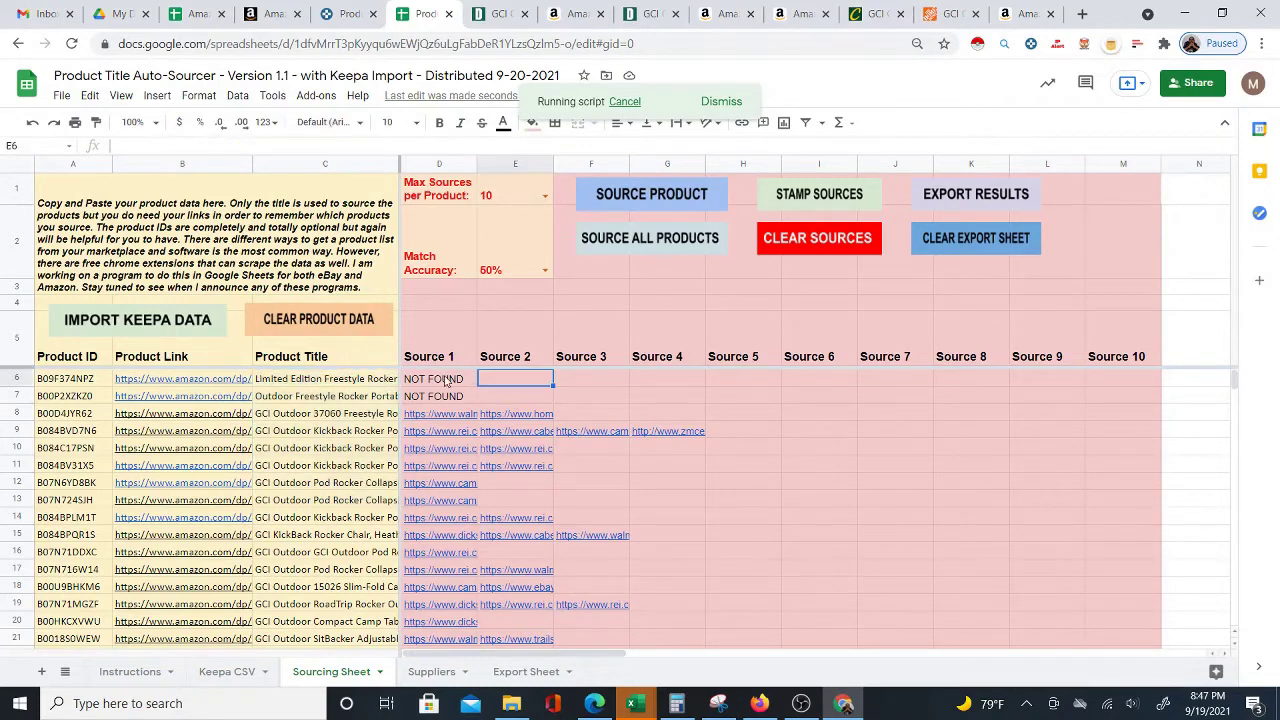
mouse_move(509, 519)
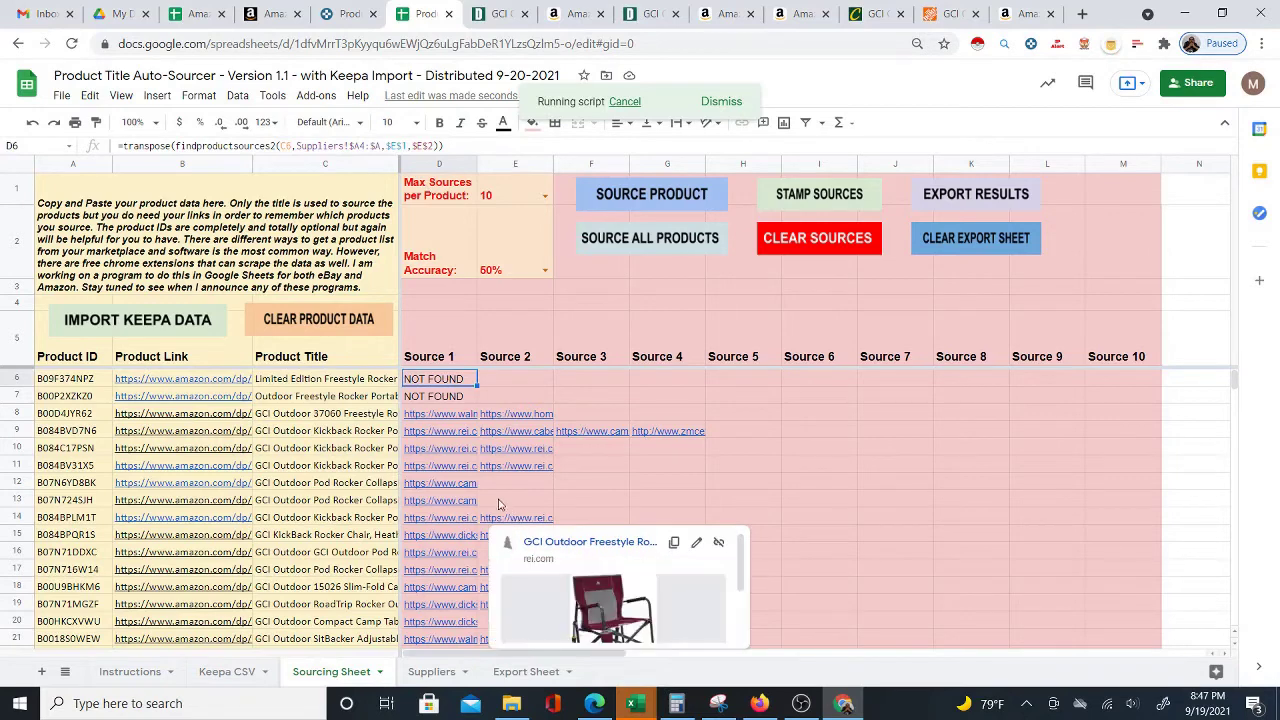
scroll(506, 500, "down", 3)
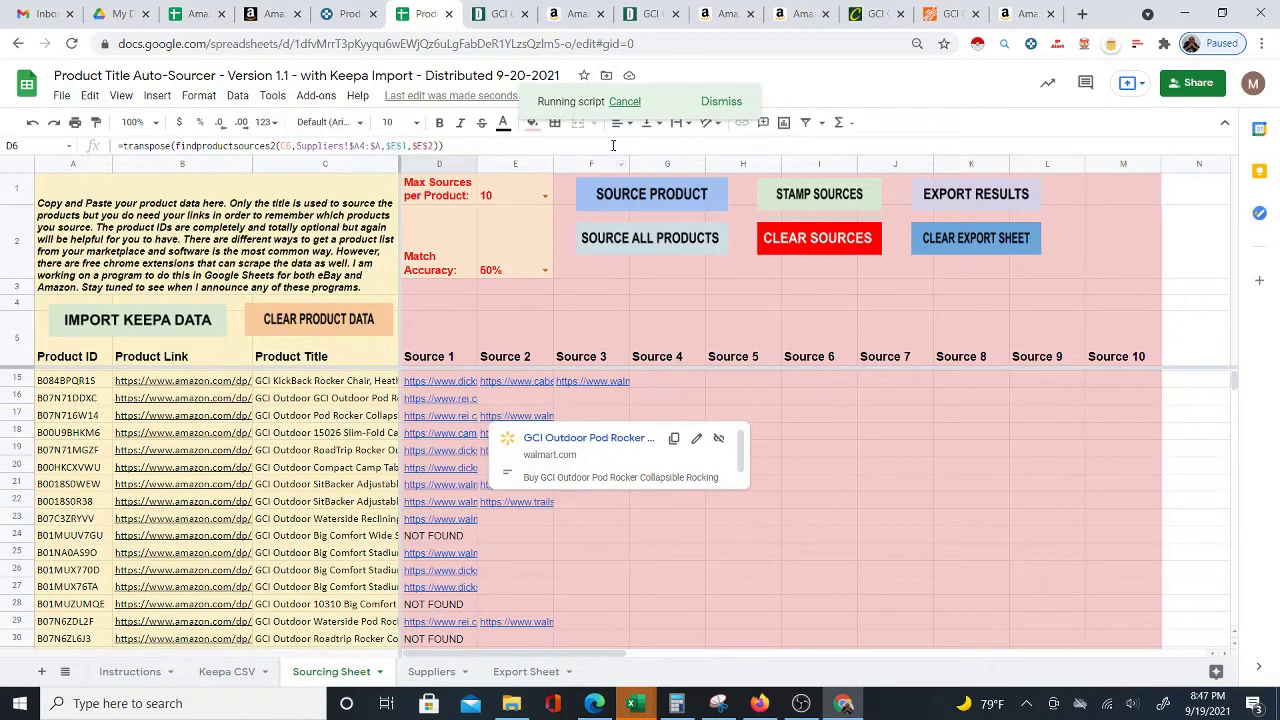
Step: Review the source results down to the row still being sourced and return to the first product row
scroll(452, 478, "down", 15)
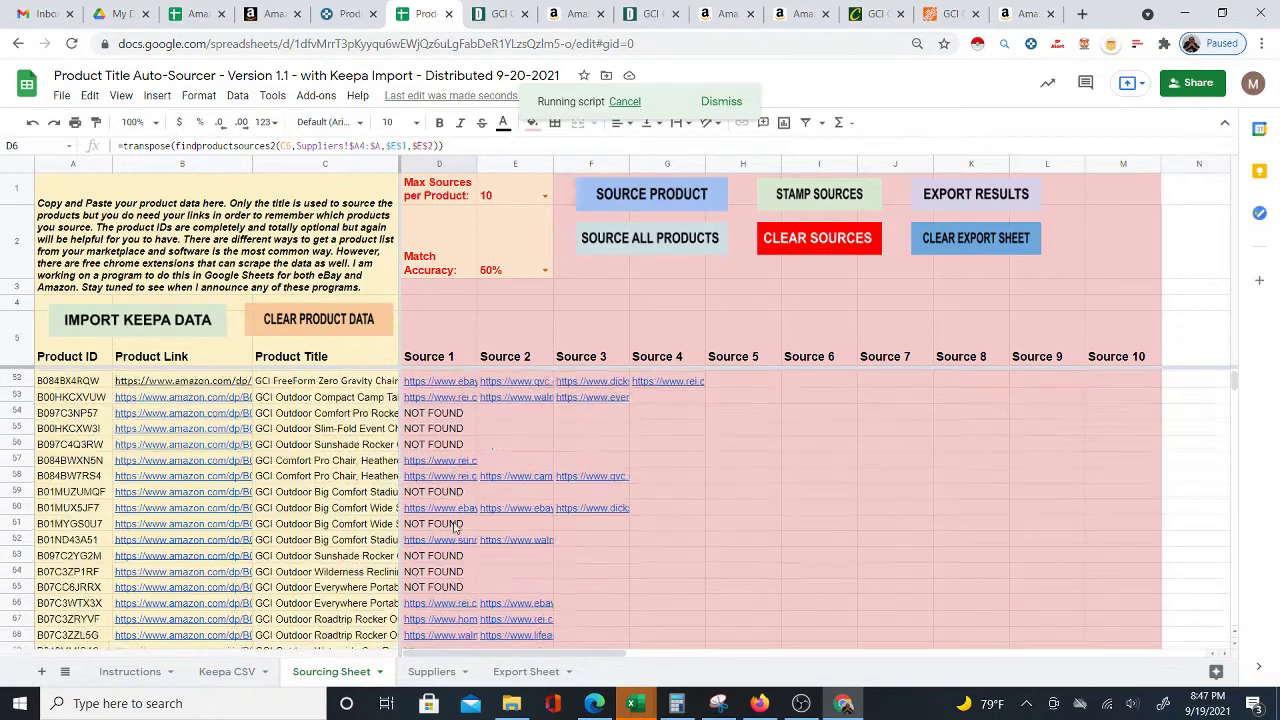
scroll(454, 528, "down", 3)
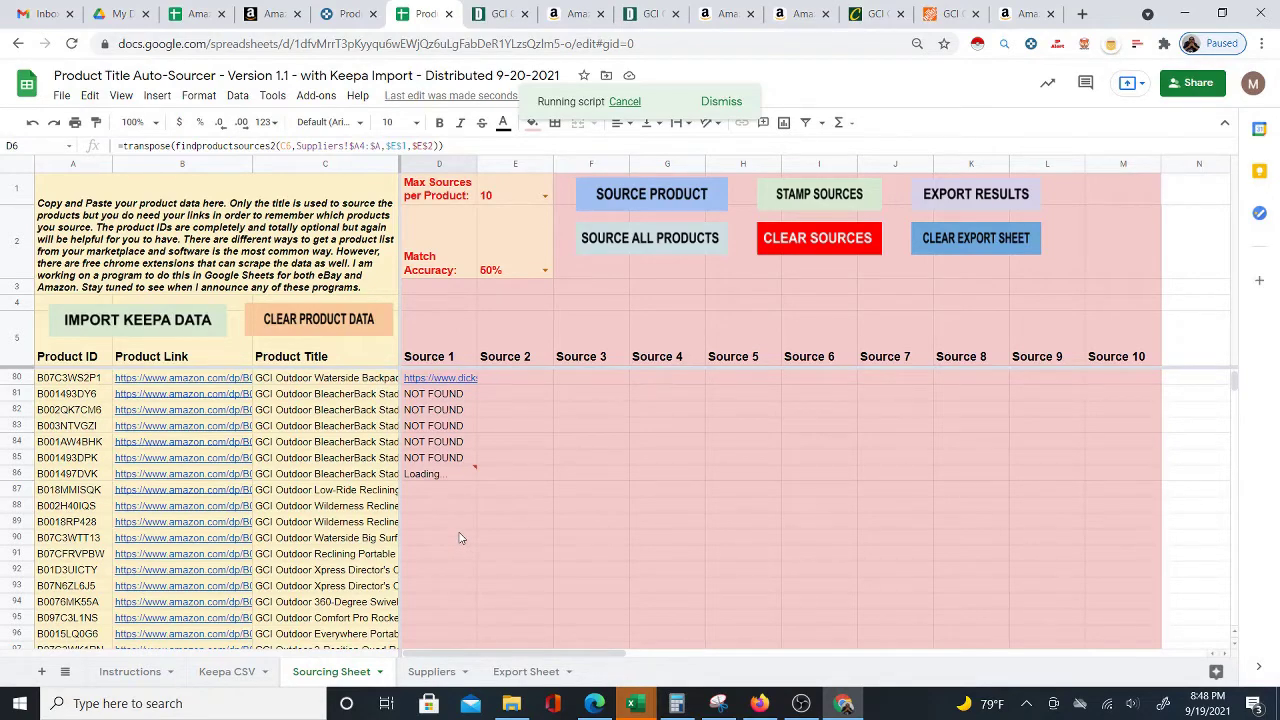
scroll(470, 541, "up", 20)
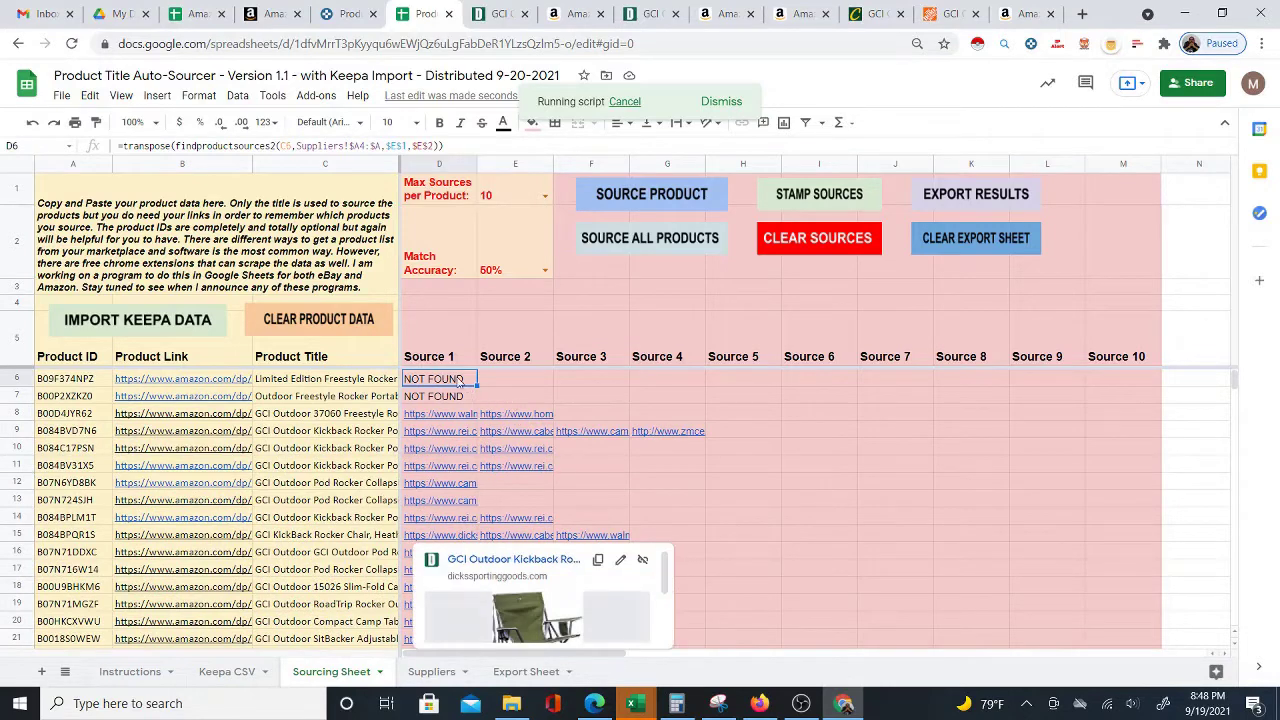
Step: Rerun Source All Products, and clear D7 to source the row 7 product again
left_click(622, 236)
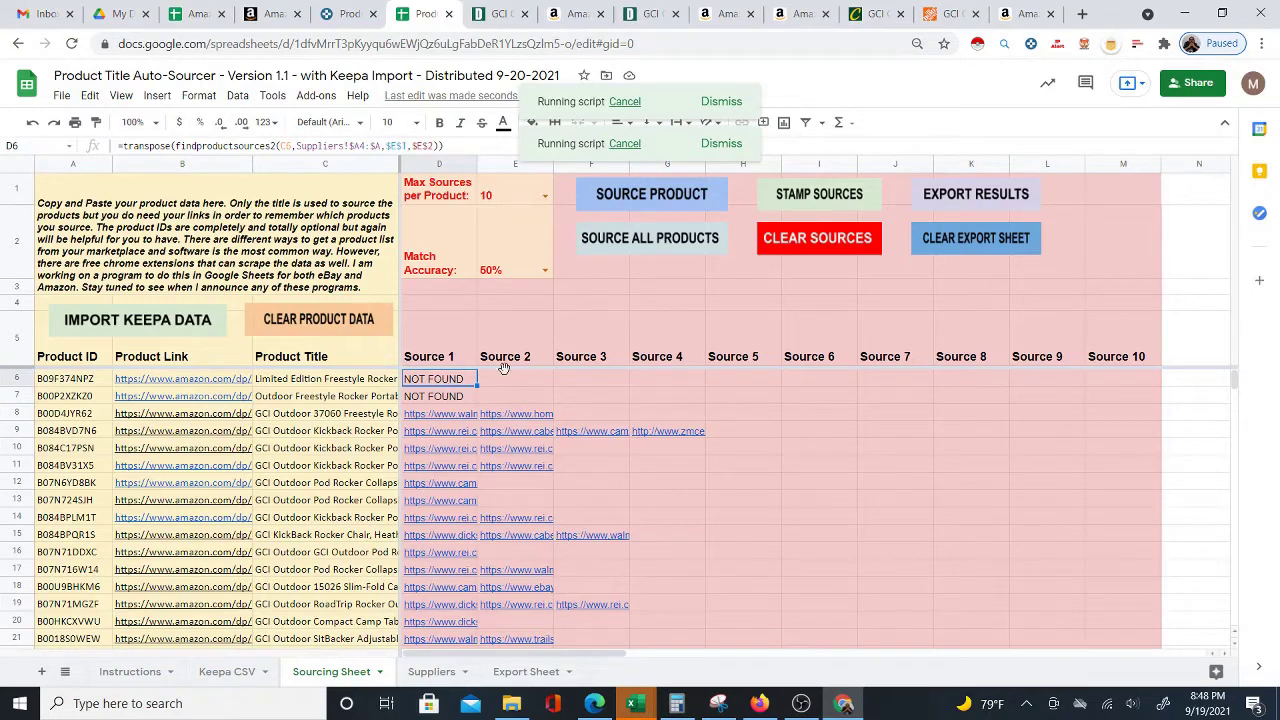
left_click(449, 404)
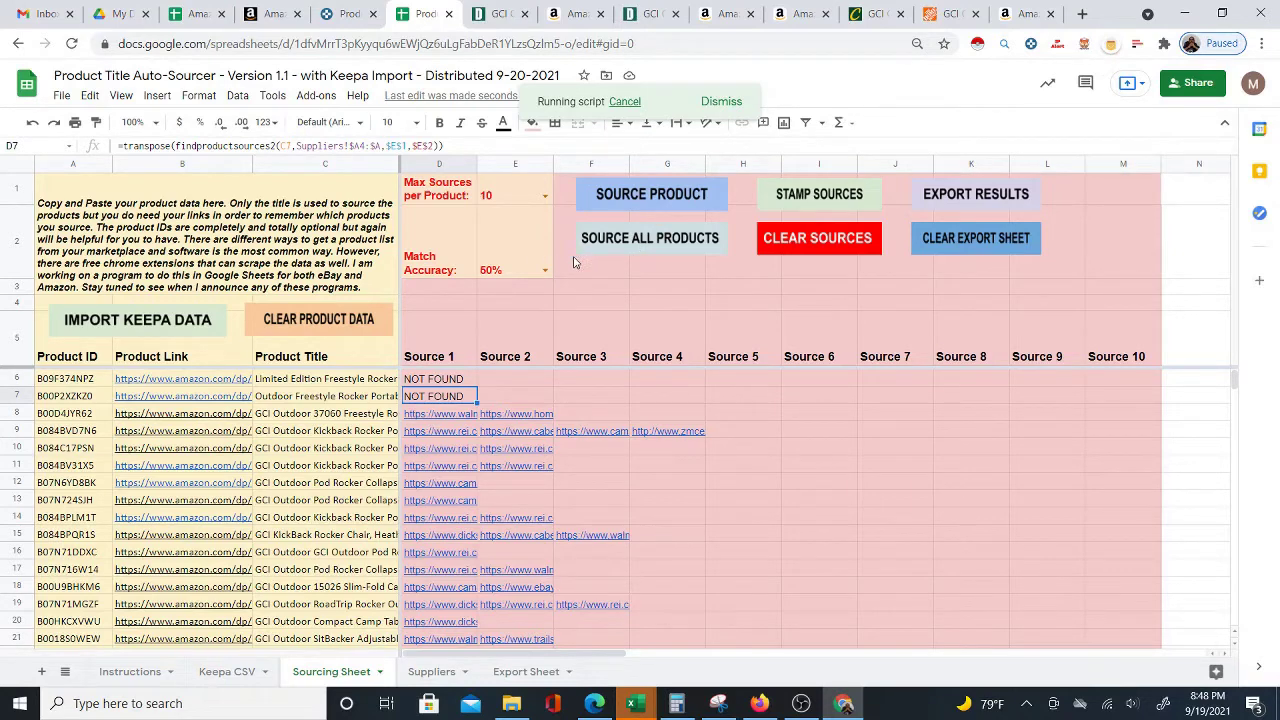
key("Delete")
left_click(645, 198)
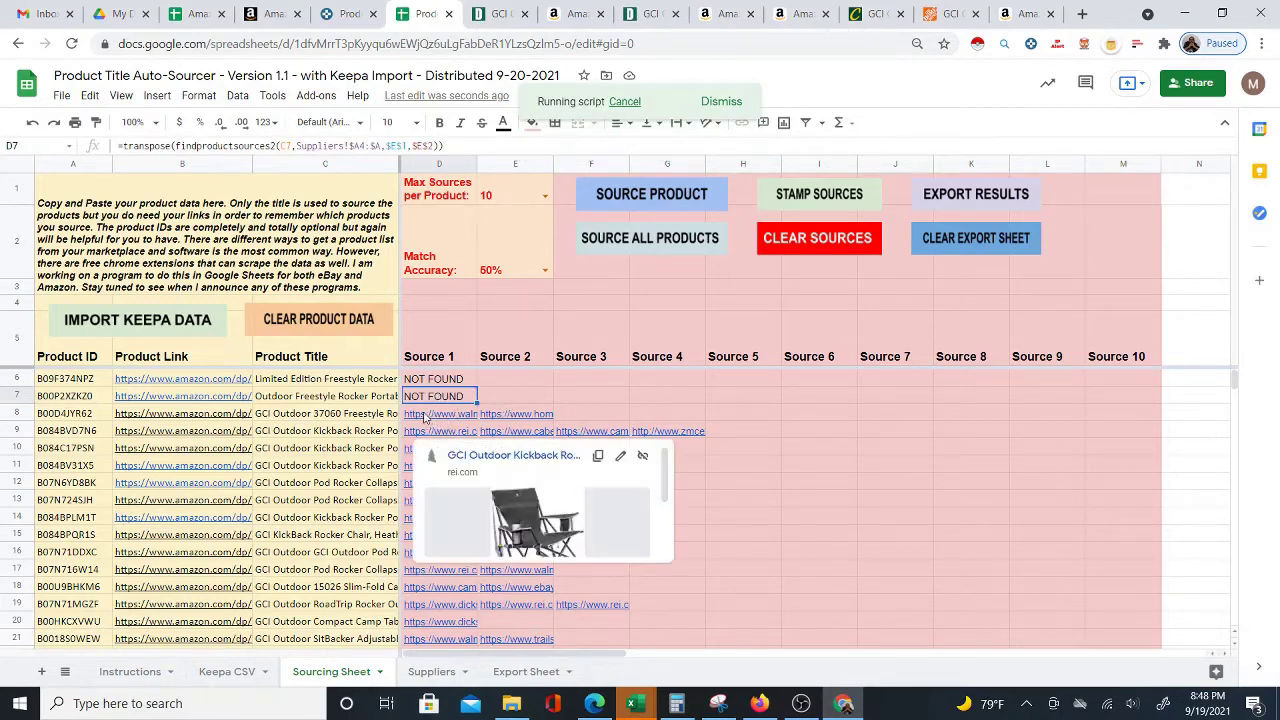
Step: Inspect the product title, Amazon product link and Source 1 result of row 24
scroll(447, 430, "down", 2)
scroll(441, 524, "down", 2)
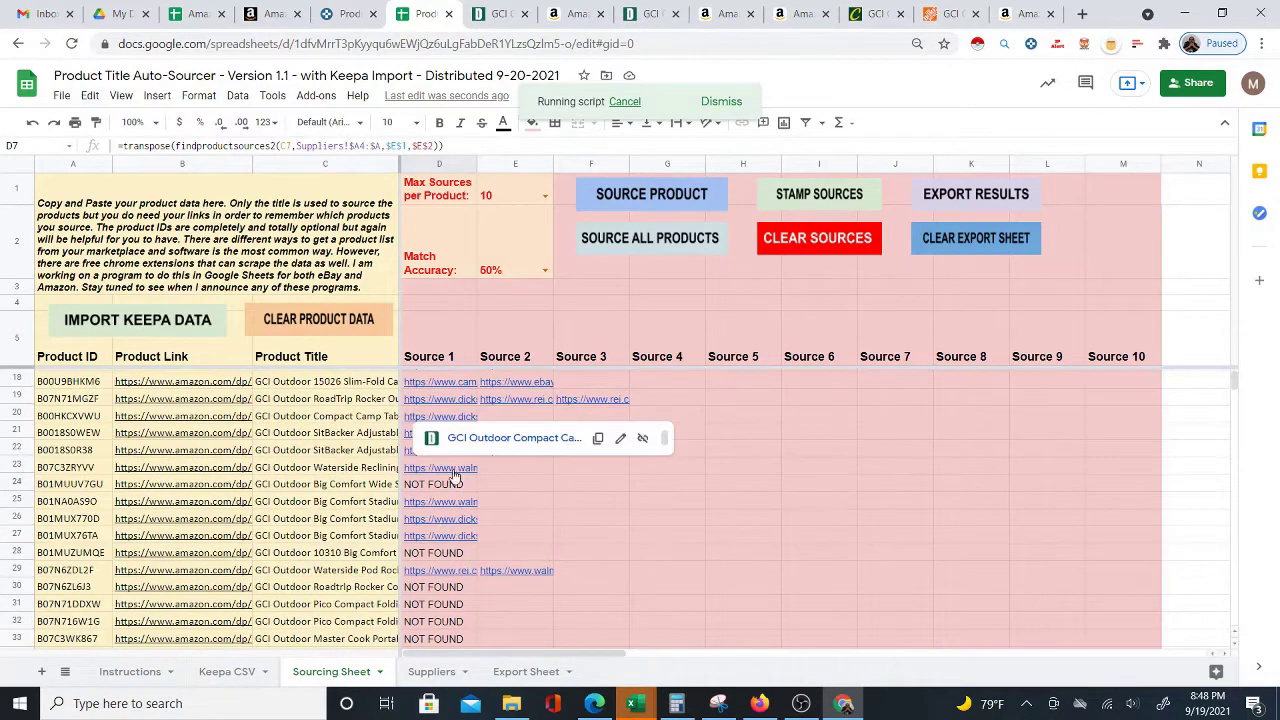
left_click(360, 486)
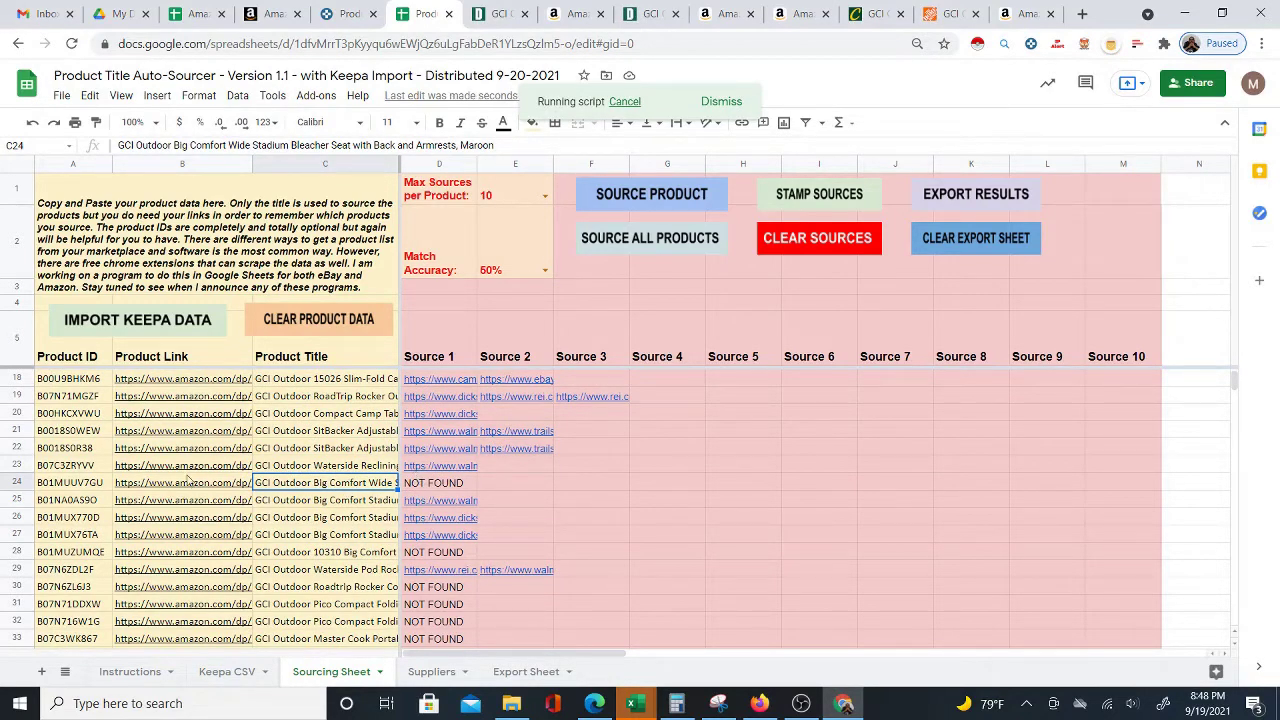
left_click(195, 484)
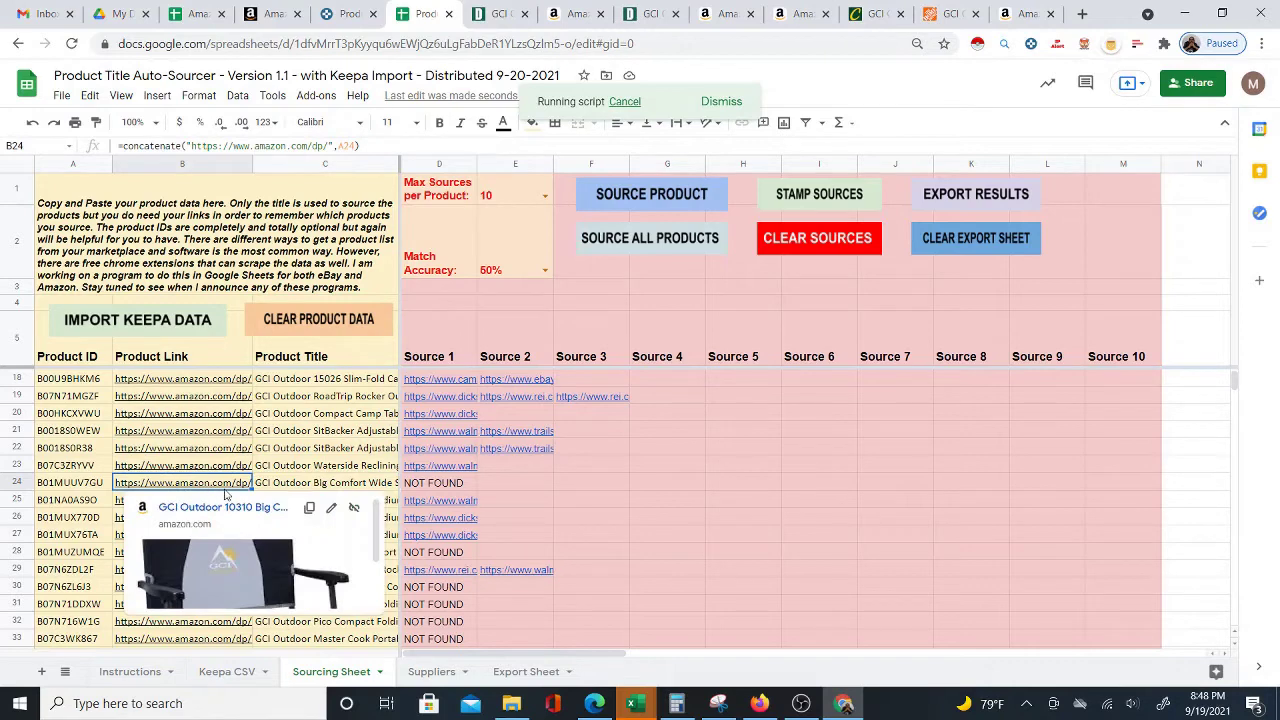
left_click(462, 486)
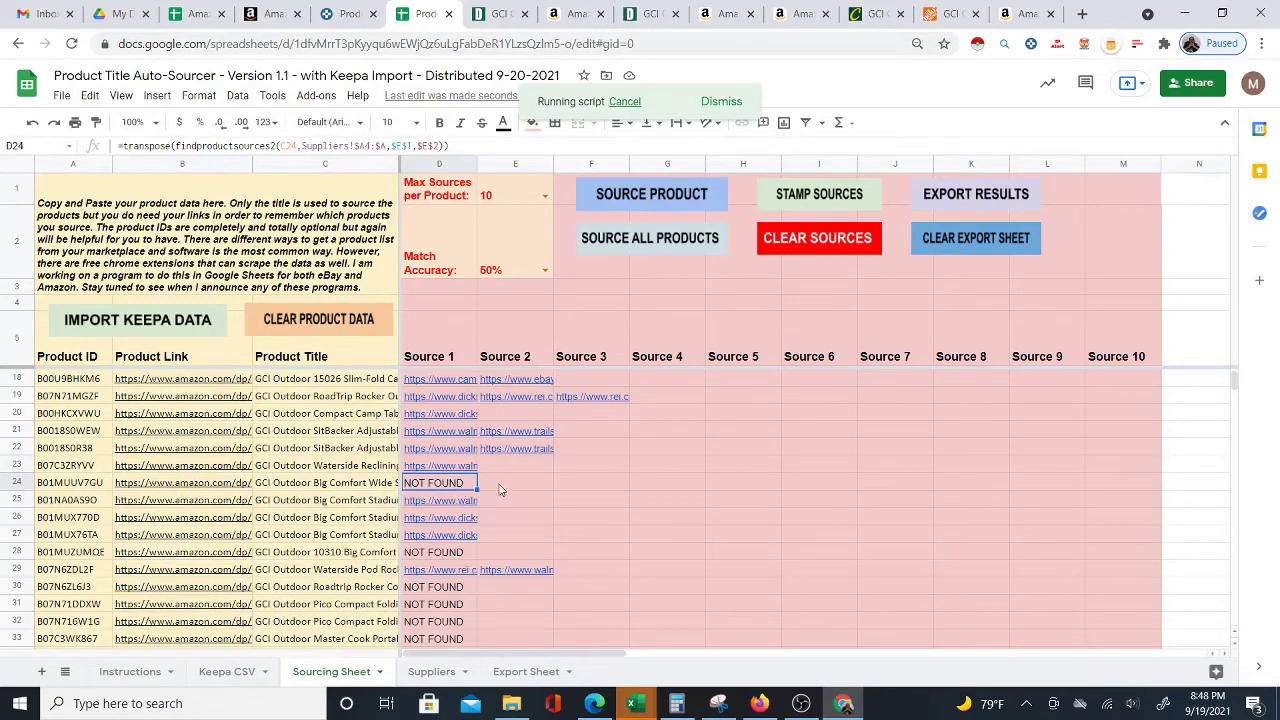
Step: Examine the sourcing progress and the product list down to its last row, then return to the first product row
scroll(460, 495, "down", 6)
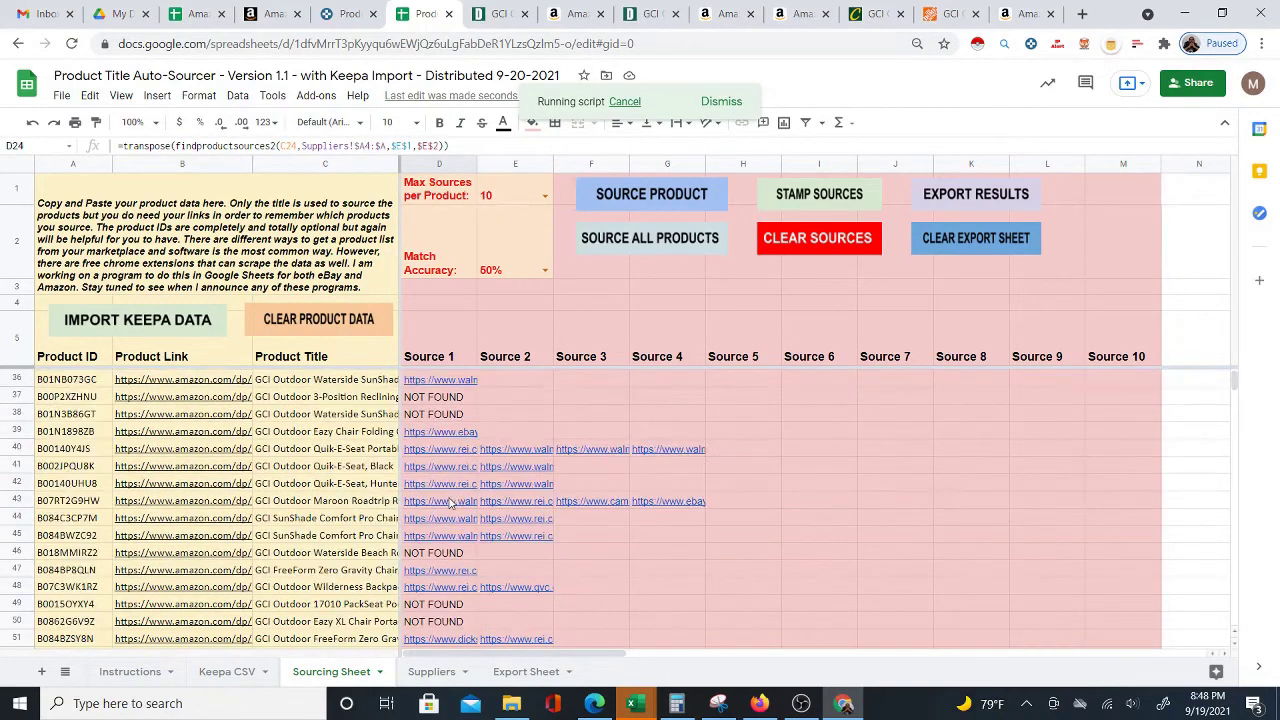
scroll(452, 500, "down", 8)
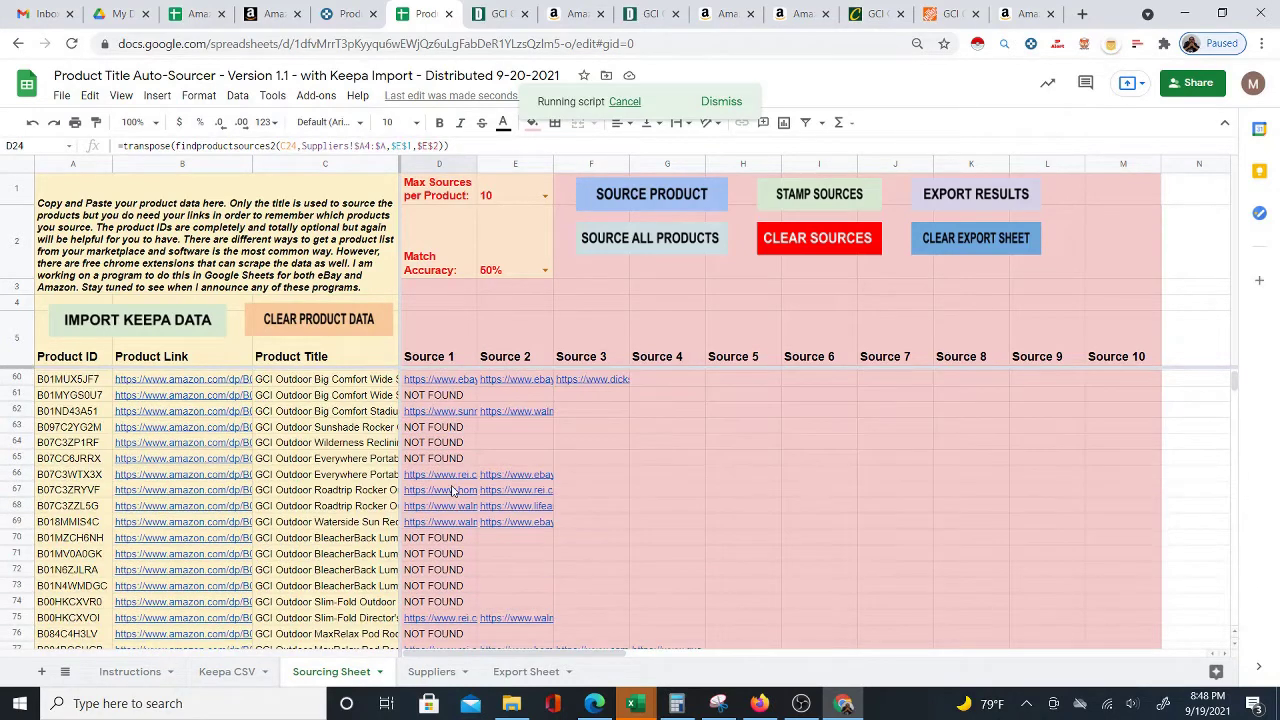
scroll(452, 490, "down", 3)
scroll(445, 480, "down", 7)
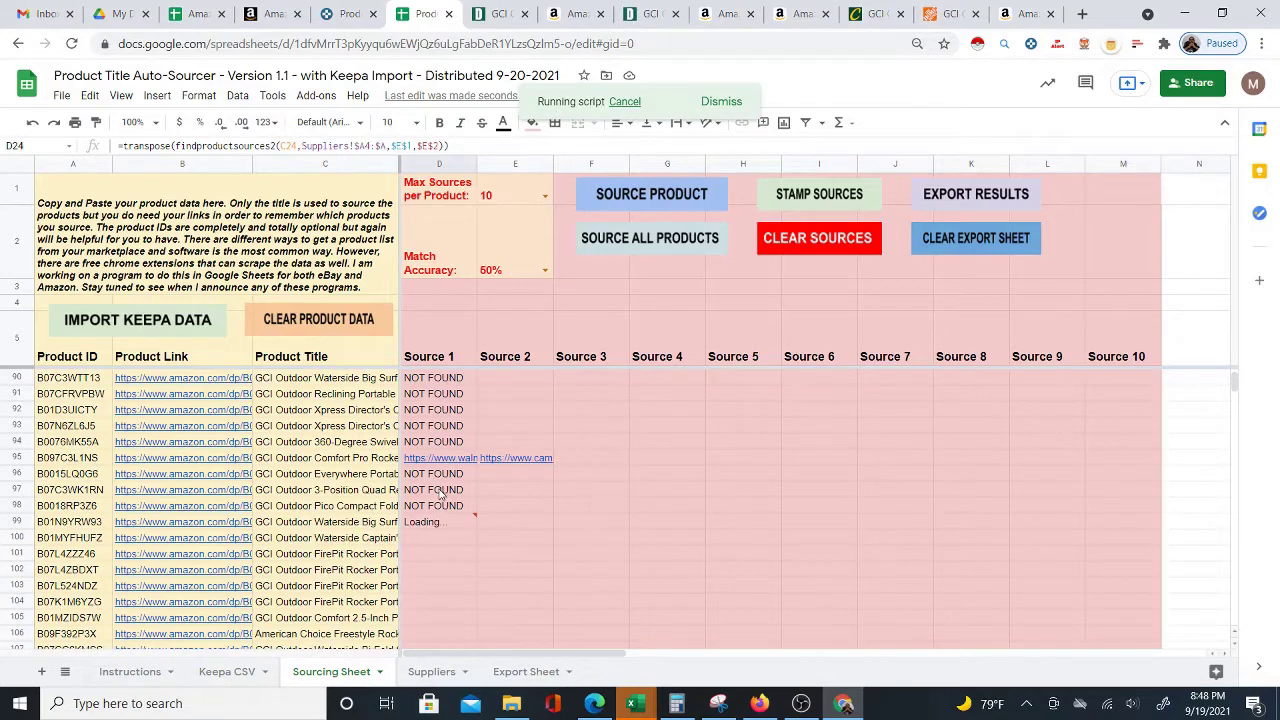
scroll(440, 495, "down", 2)
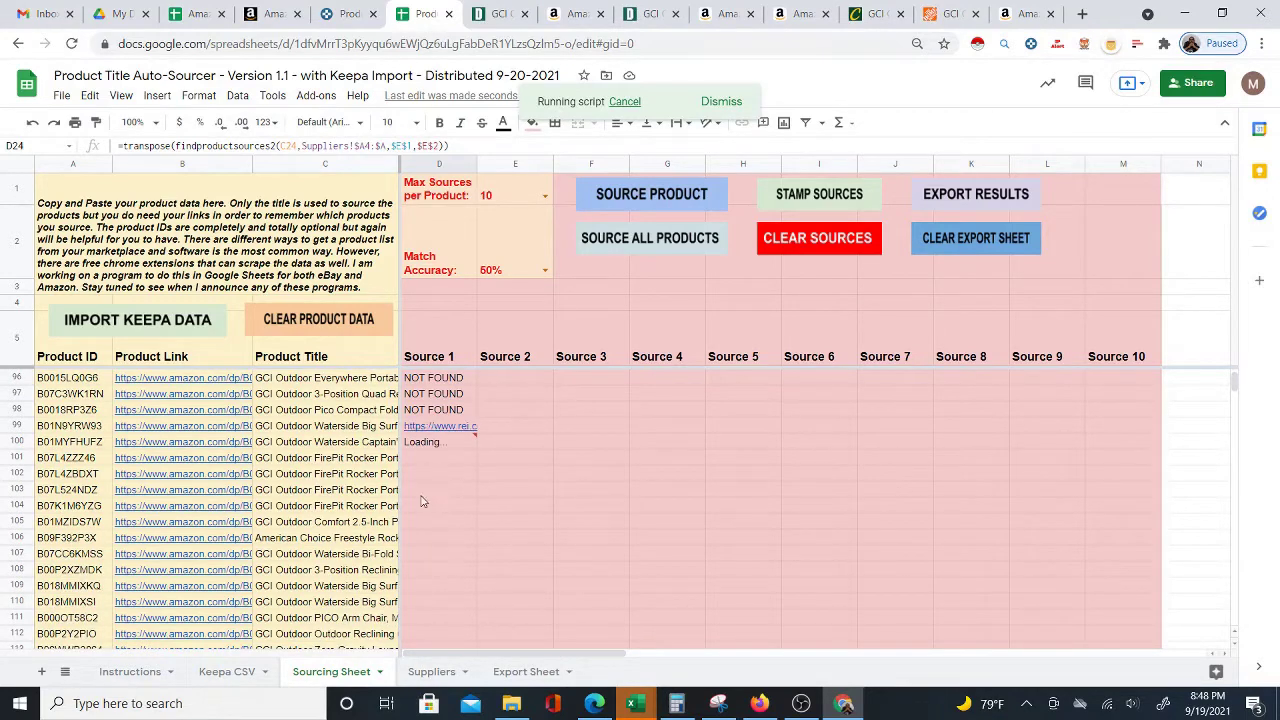
scroll(383, 473, "down", 8)
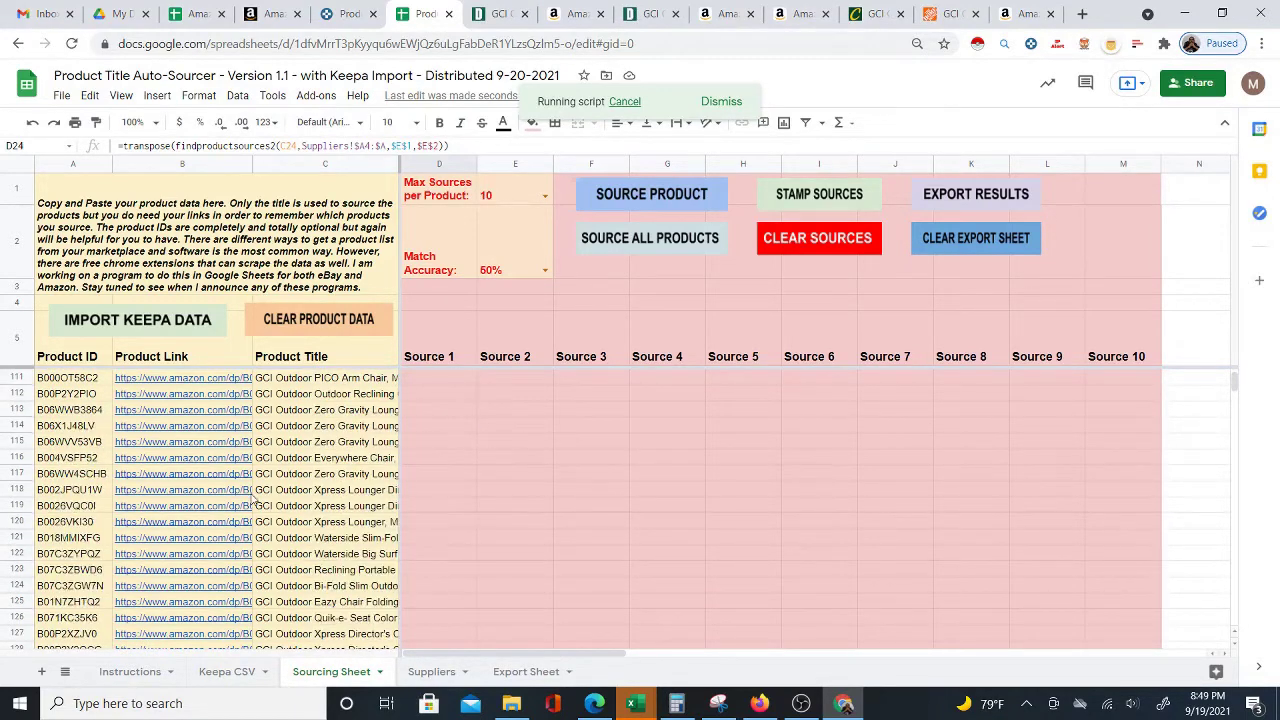
scroll(263, 512, "down", 10)
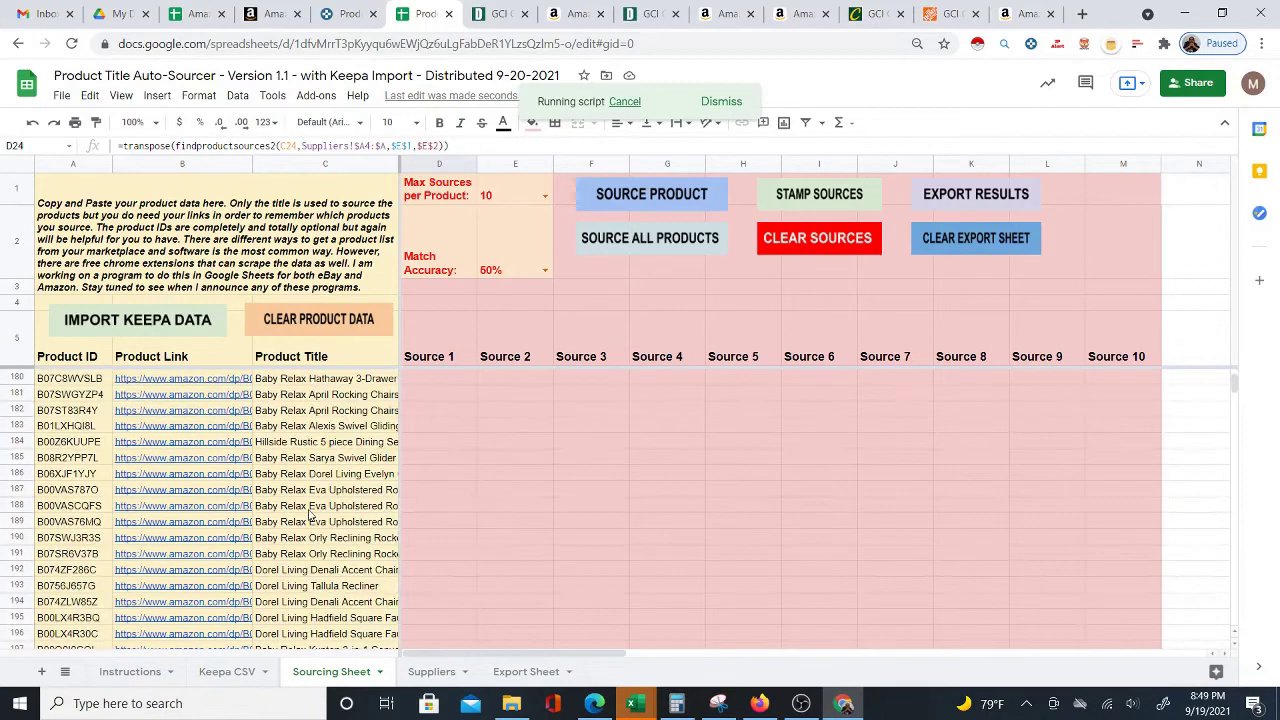
scroll(95, 500, "down", 2)
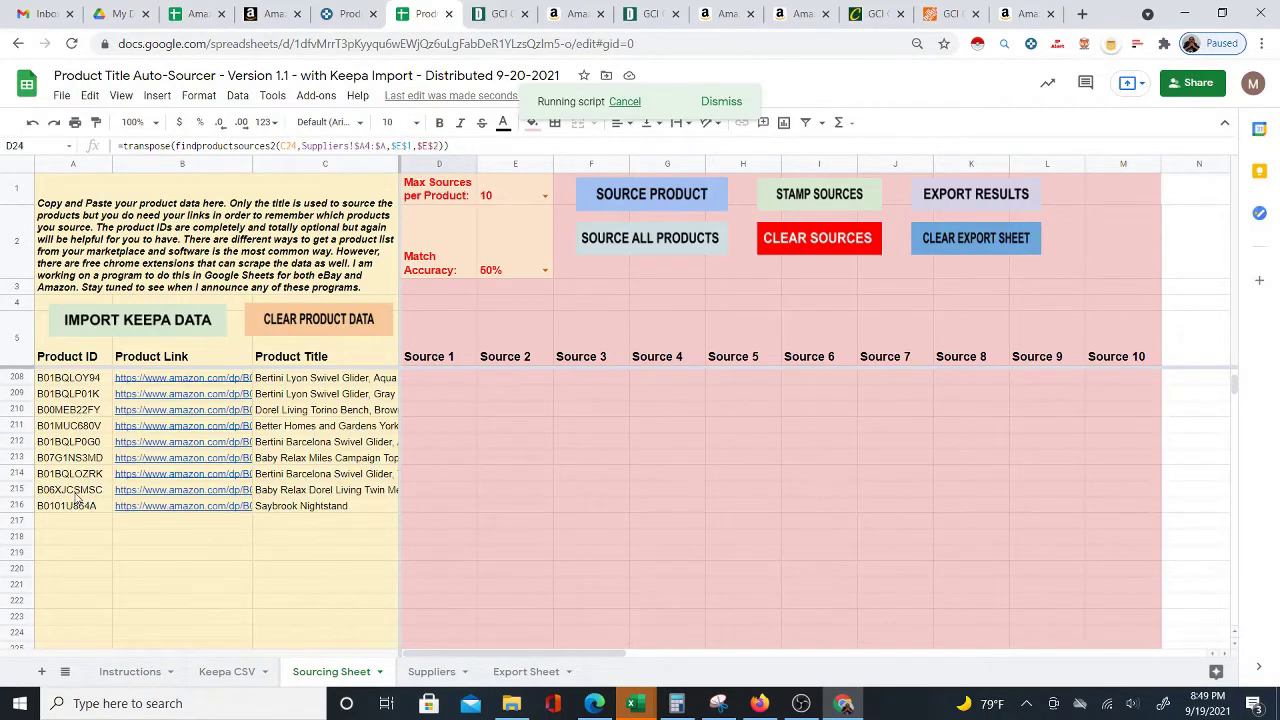
scroll(77, 500, "up", 12)
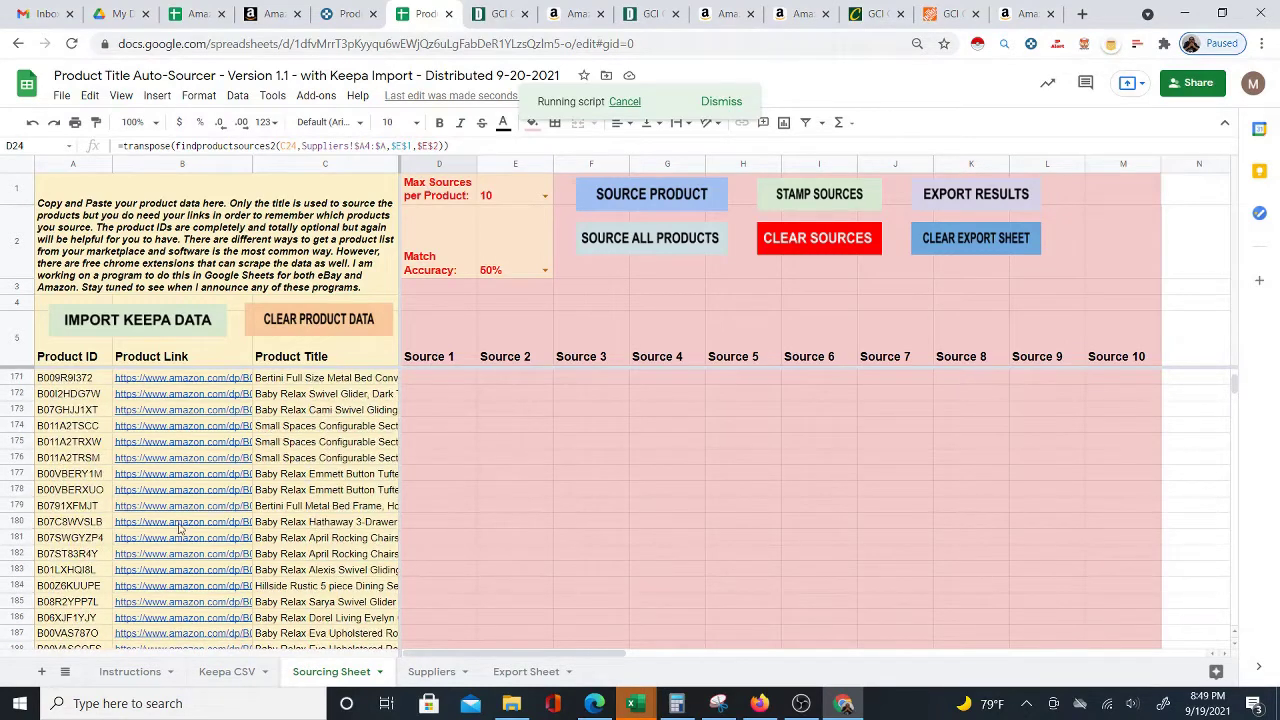
scroll(298, 482, "up", 20)
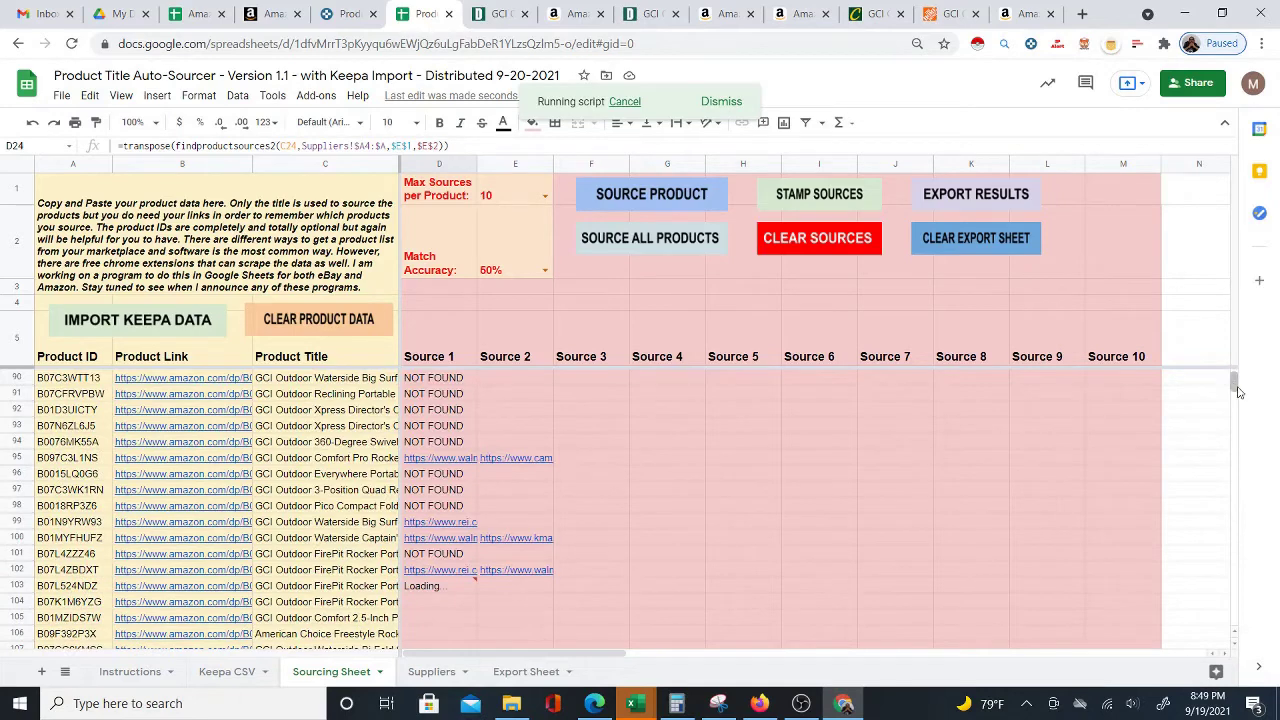
left_click_drag(1234, 386, 1234, 372)
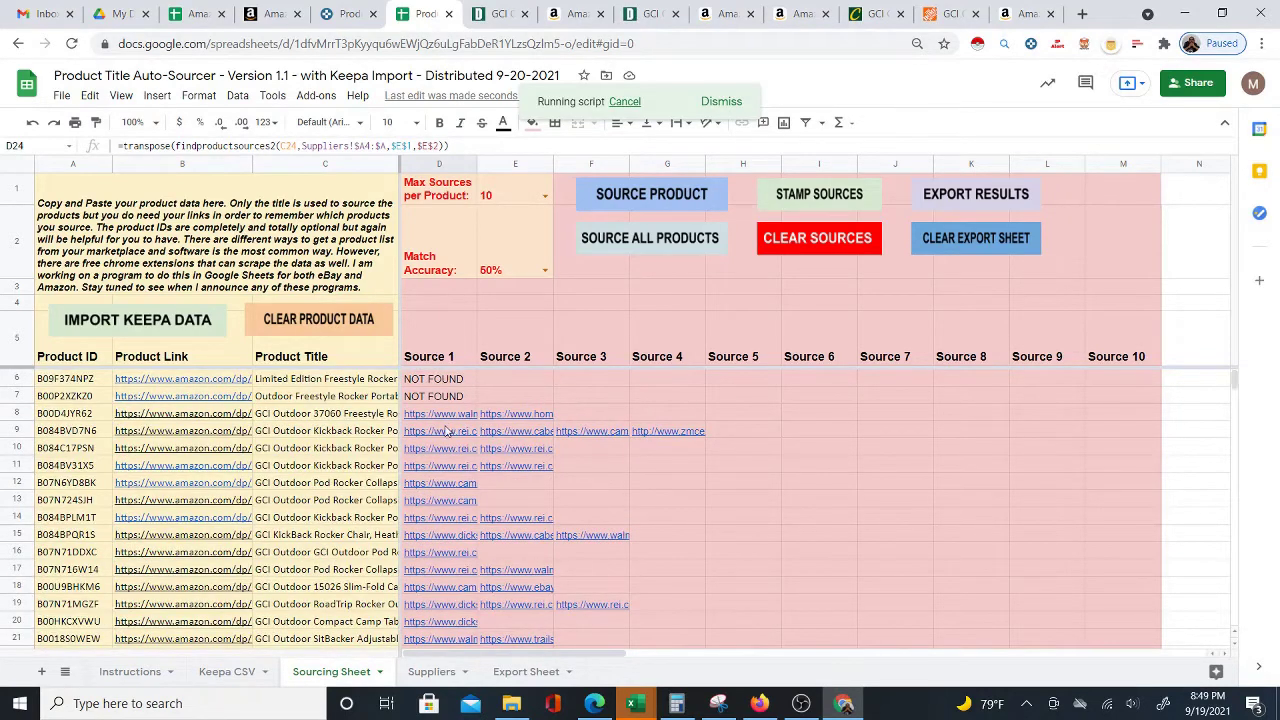
Step: Check the supplier results again from the first product row down to the rows around 109, and return to the start
mouse_move(424, 412)
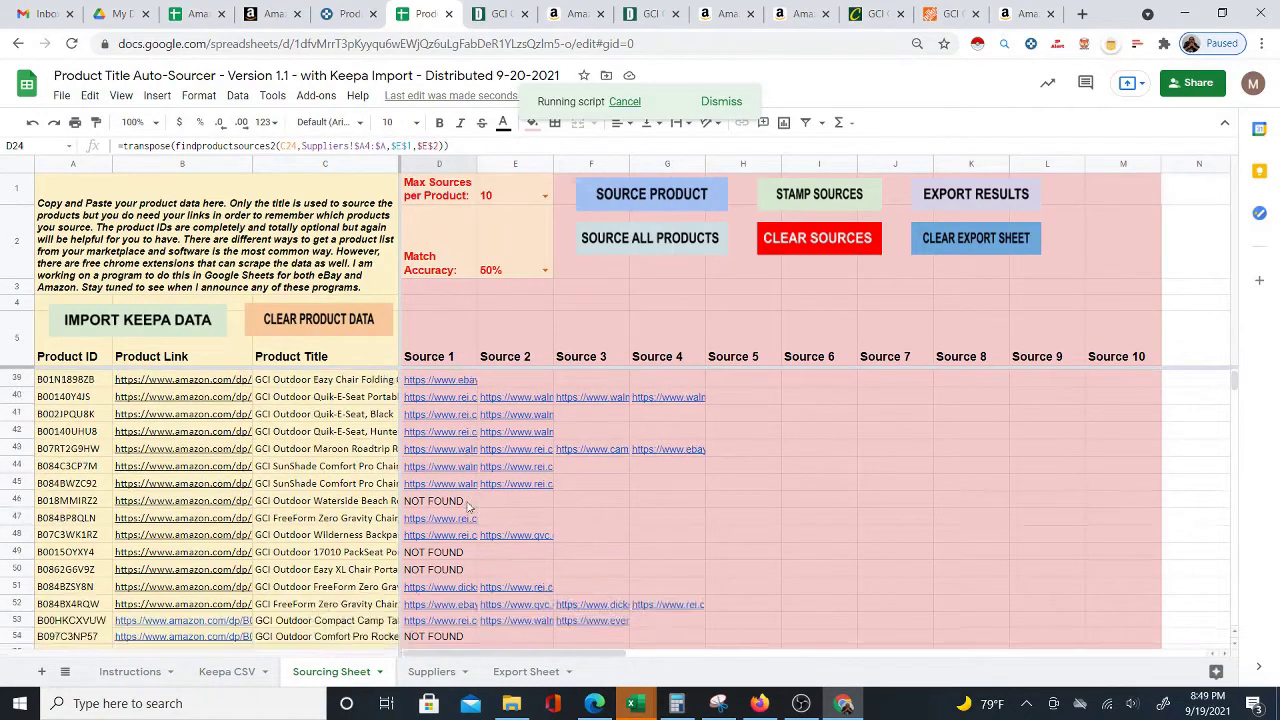
scroll(464, 500, "down", 3)
scroll(464, 440, "down", 6)
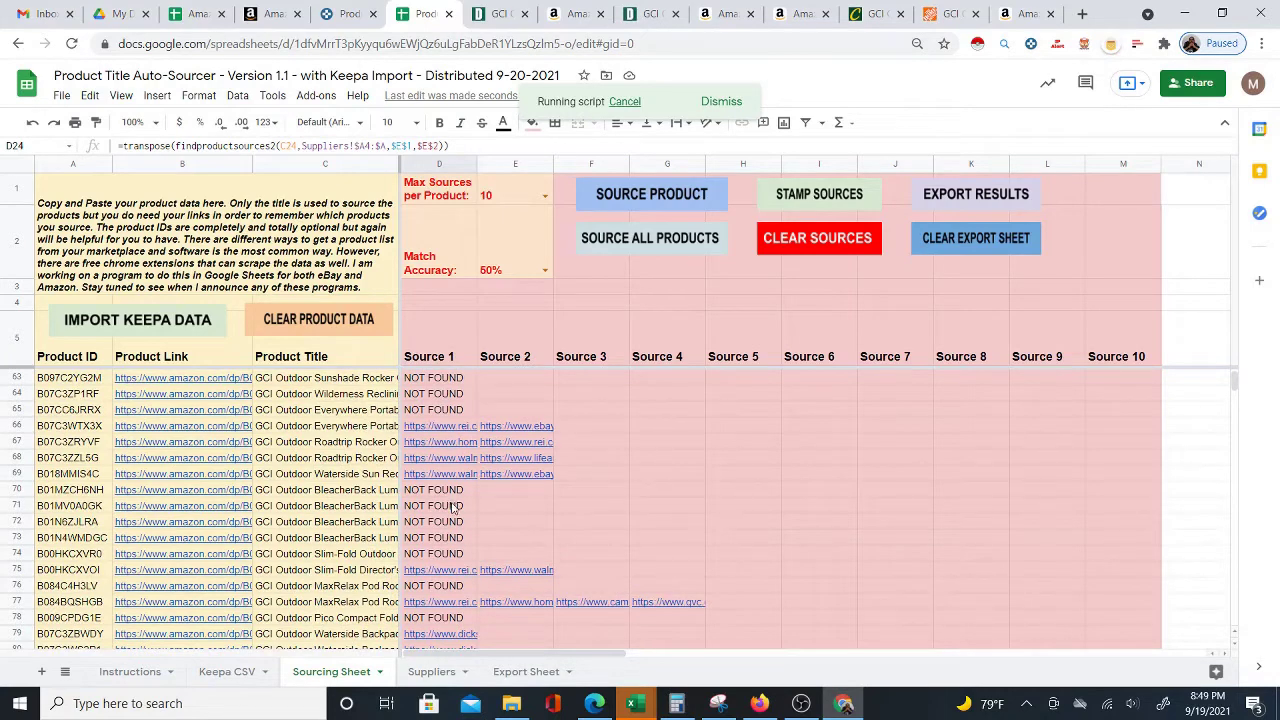
scroll(452, 493, "down", 8)
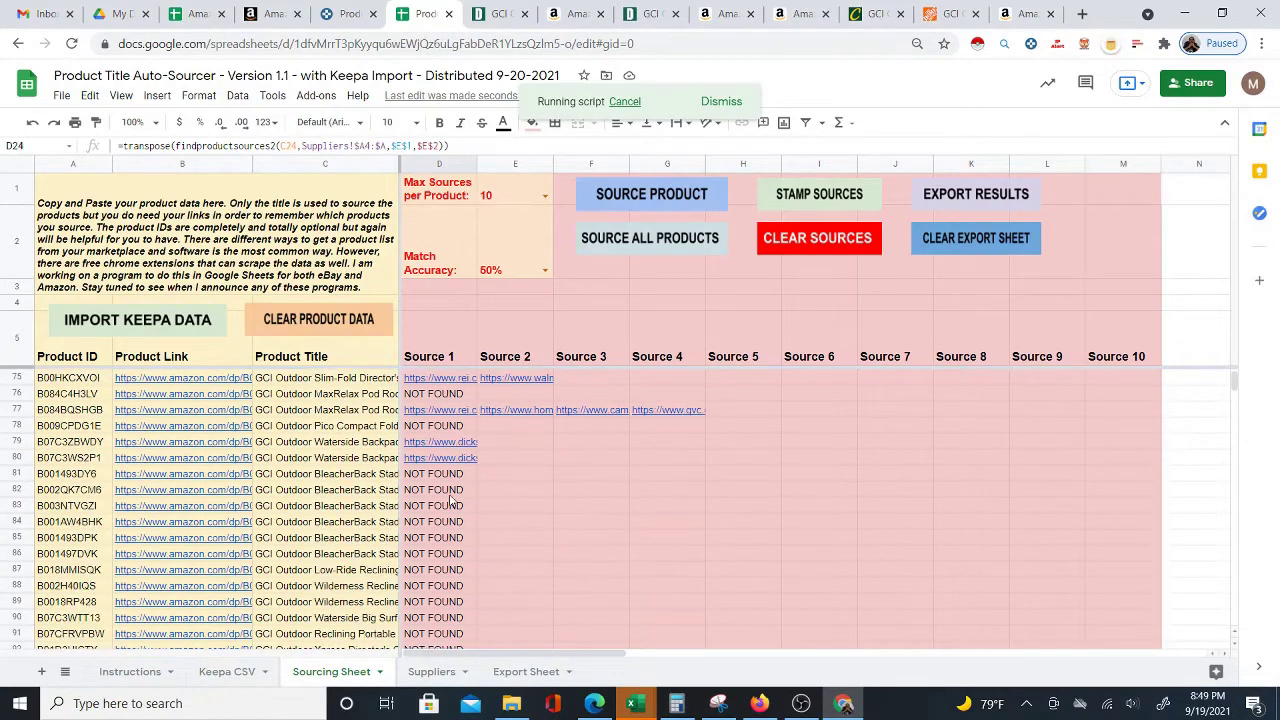
scroll(452, 493, "down", 6)
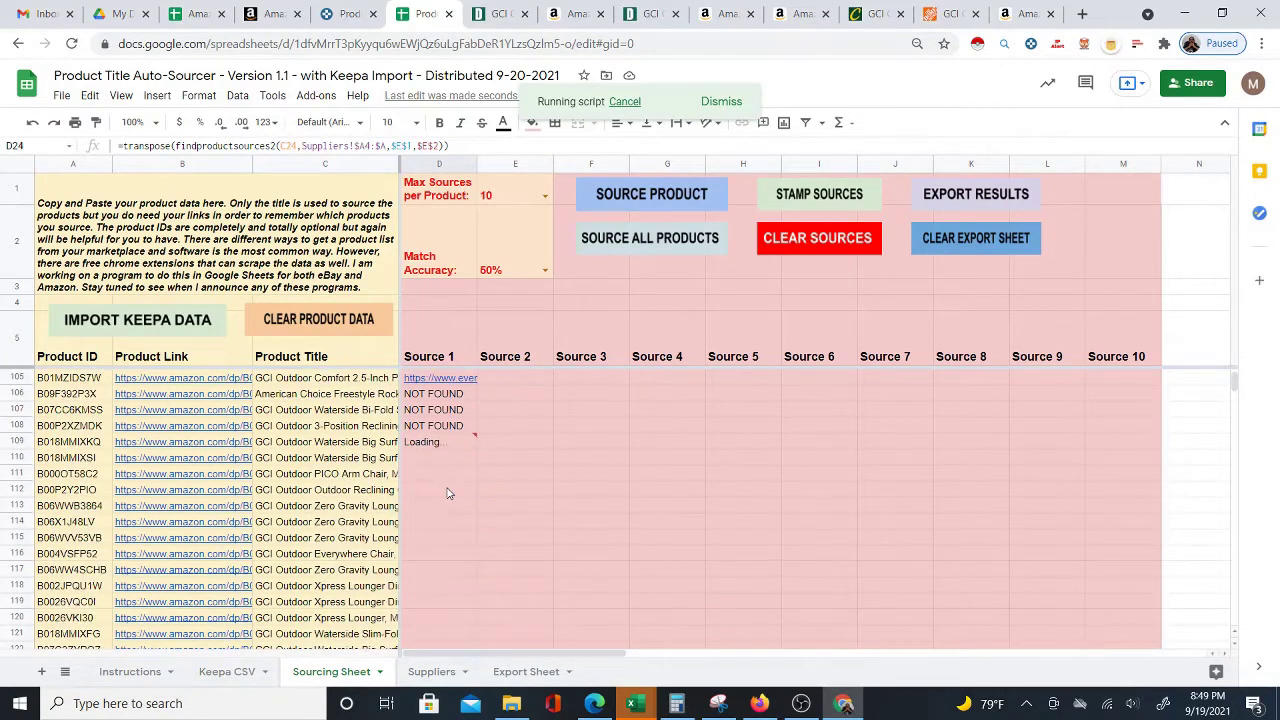
scroll(450, 495, "up", 20)
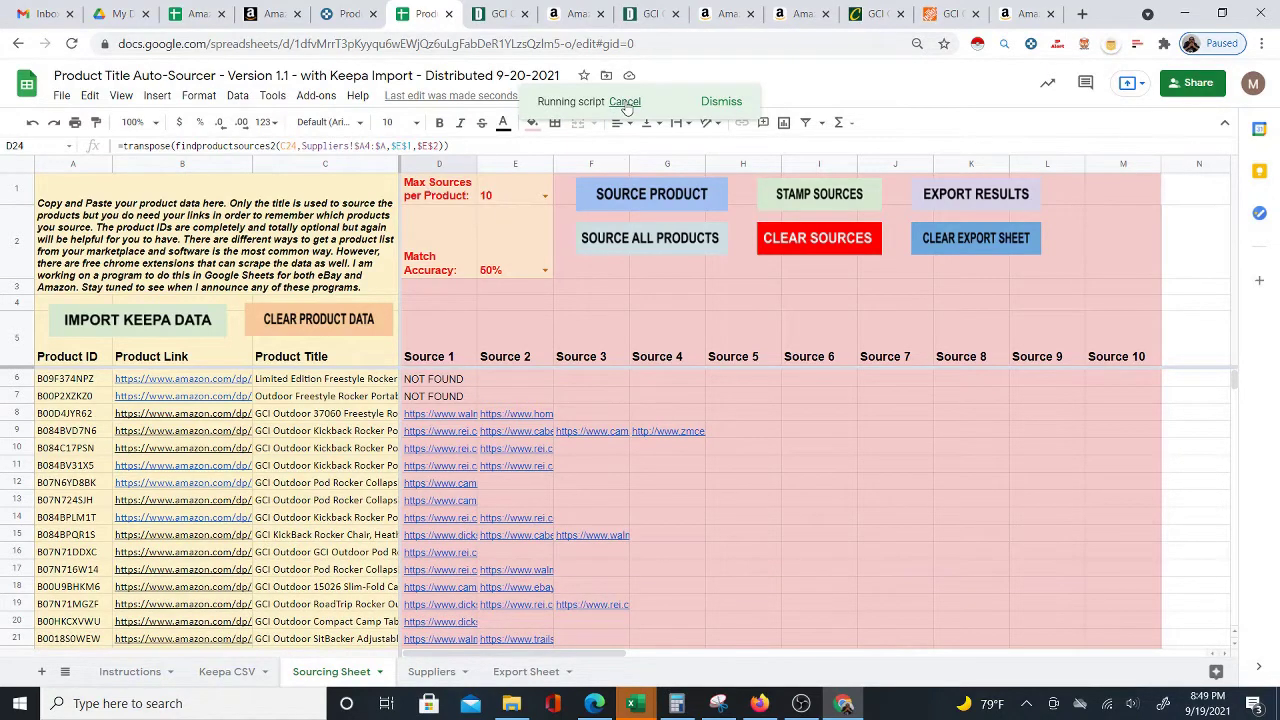
Step: Cancel the running sourcing script and stamp the sources found so far, checking the result in D8
left_click(625, 102)
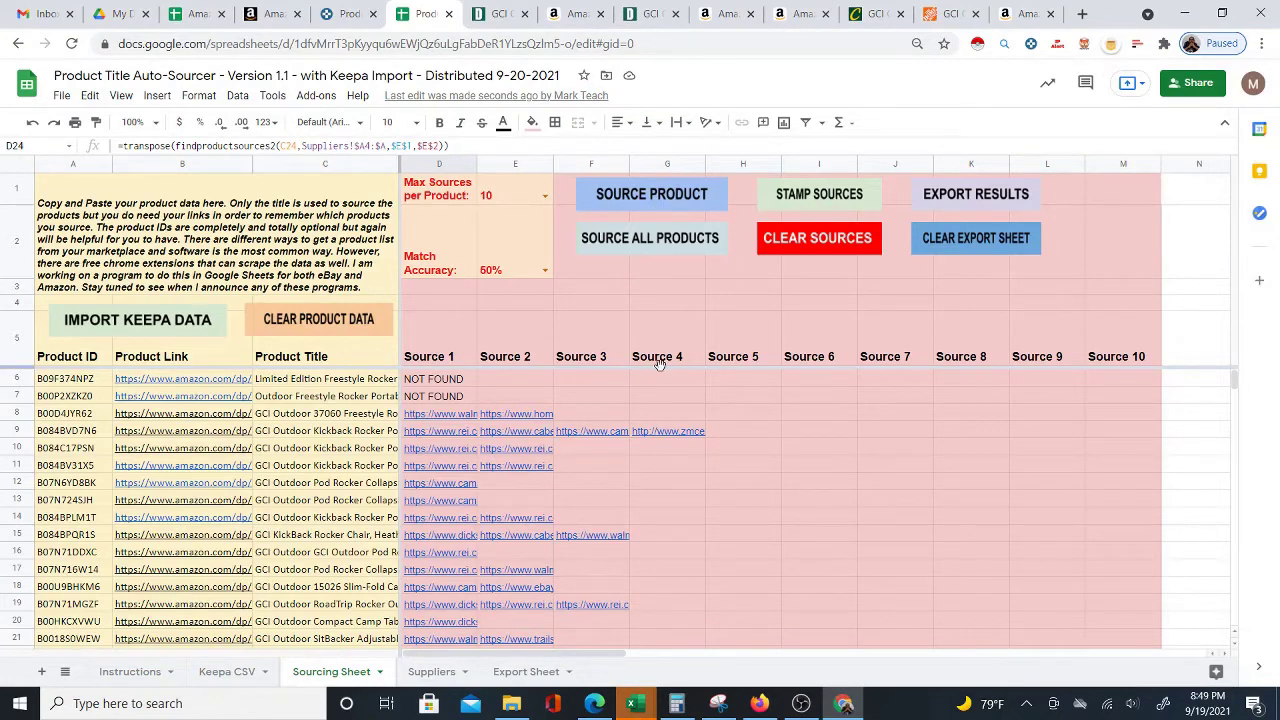
left_click(819, 204)
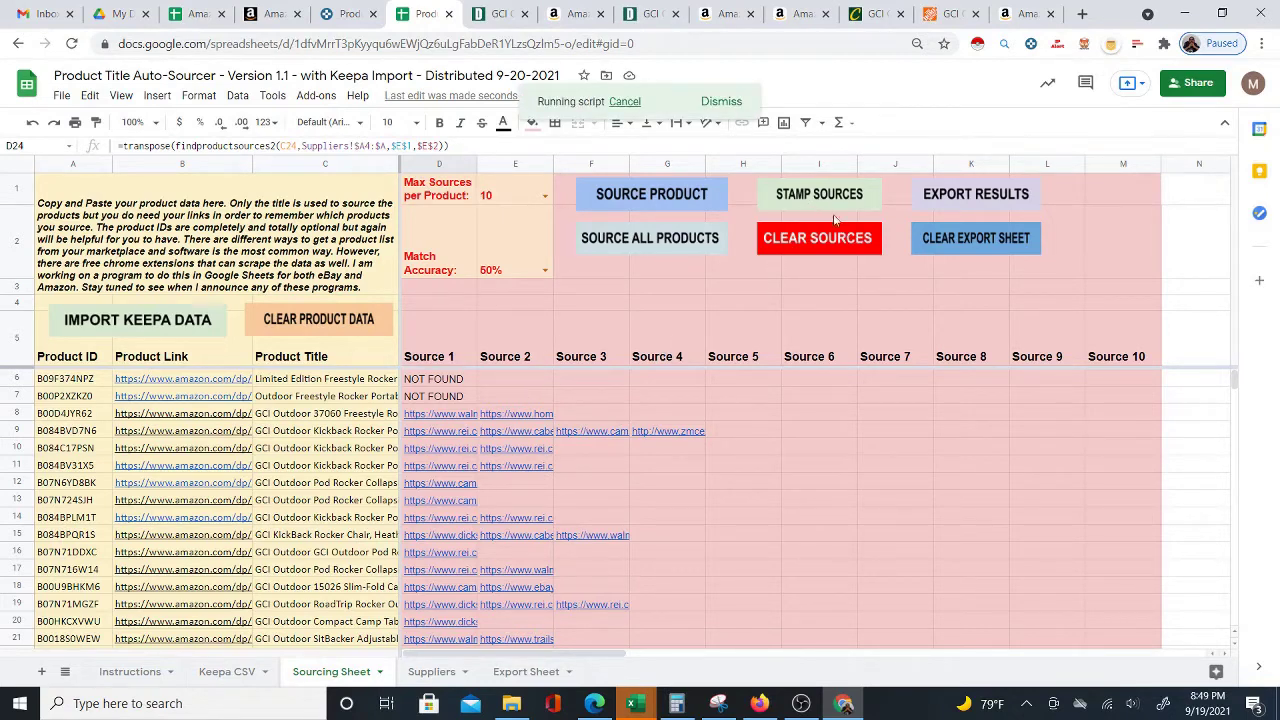
left_click(456, 414)
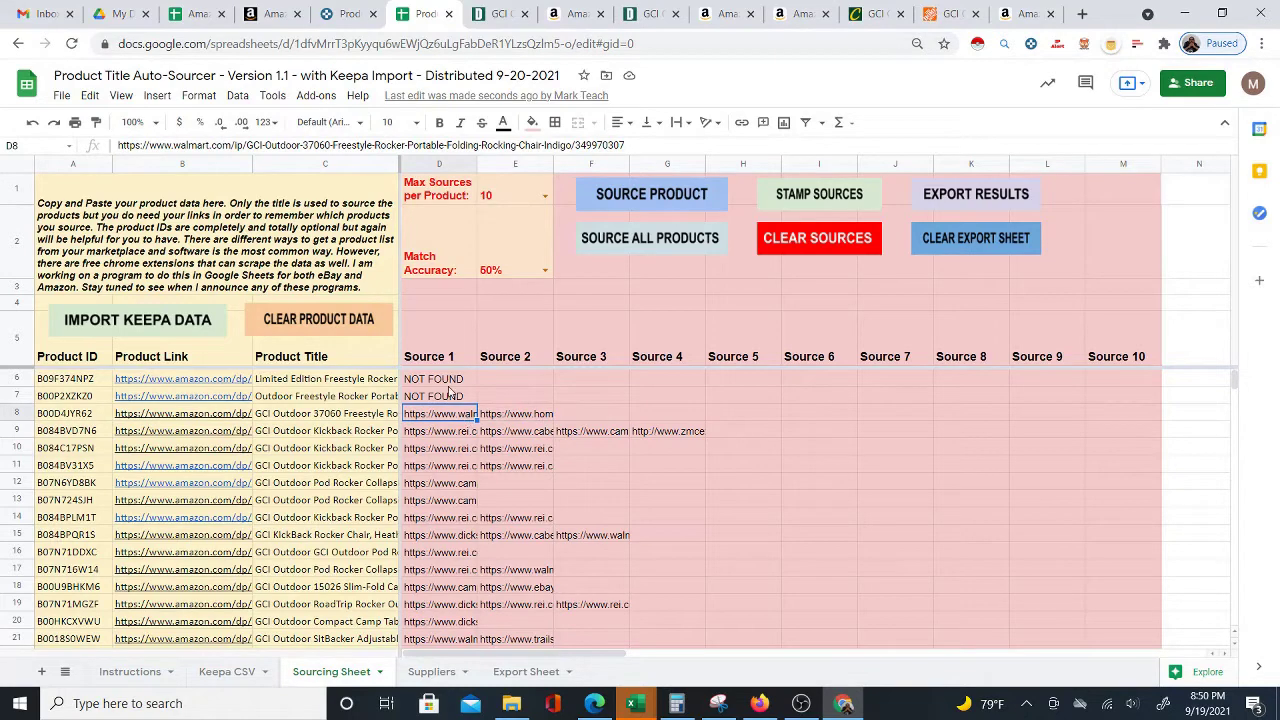
Step: Look through the stamped source results down to about row 42 and inspect the Source 1 value in row 11
scroll(455, 537, "down", 3)
scroll(450, 545, "down", 4)
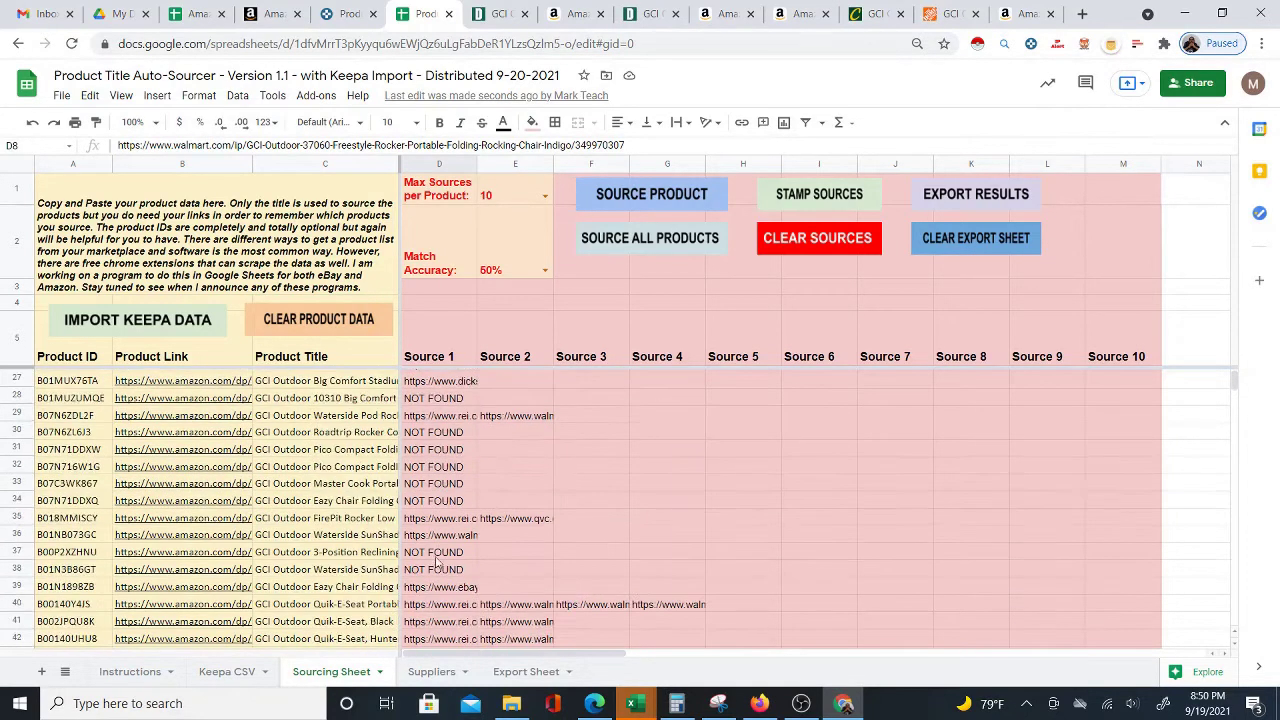
scroll(475, 537, "up", 7)
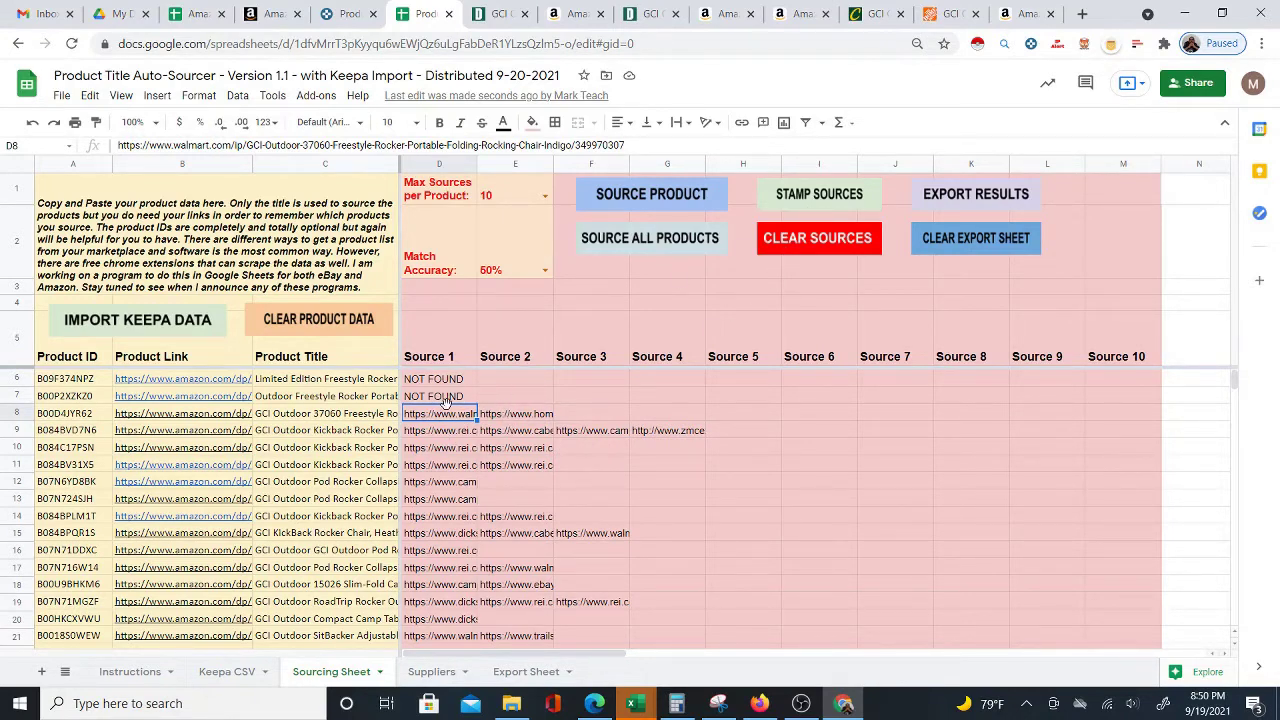
left_click(762, 208)
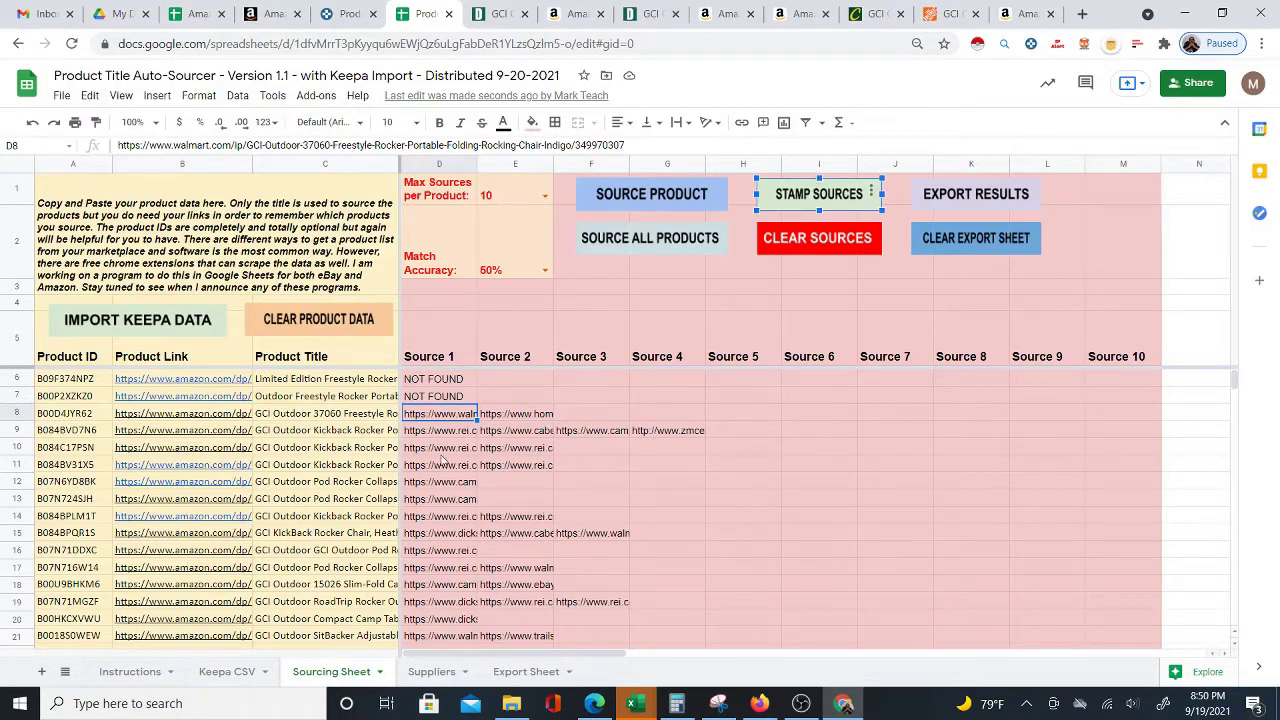
left_click(443, 462)
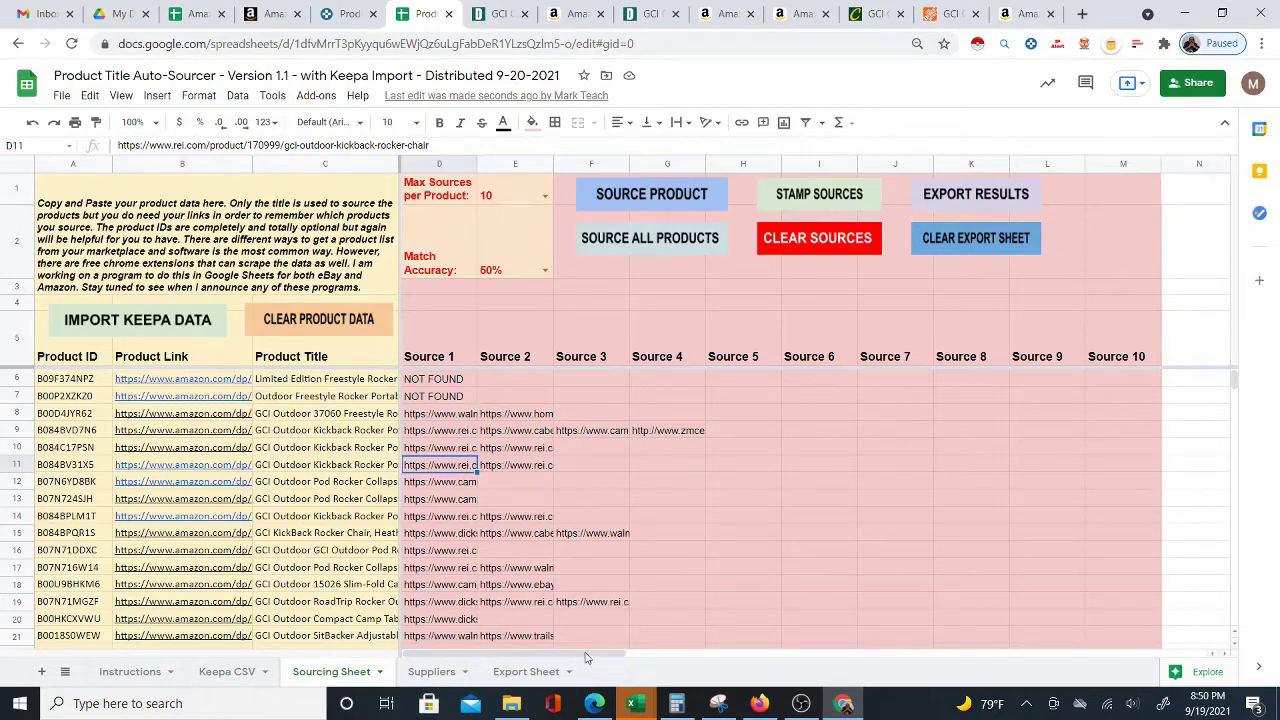
Step: Export the results from the Sourcing Sheet to the Export Sheet and select the first exported product ID
left_click(523, 670)
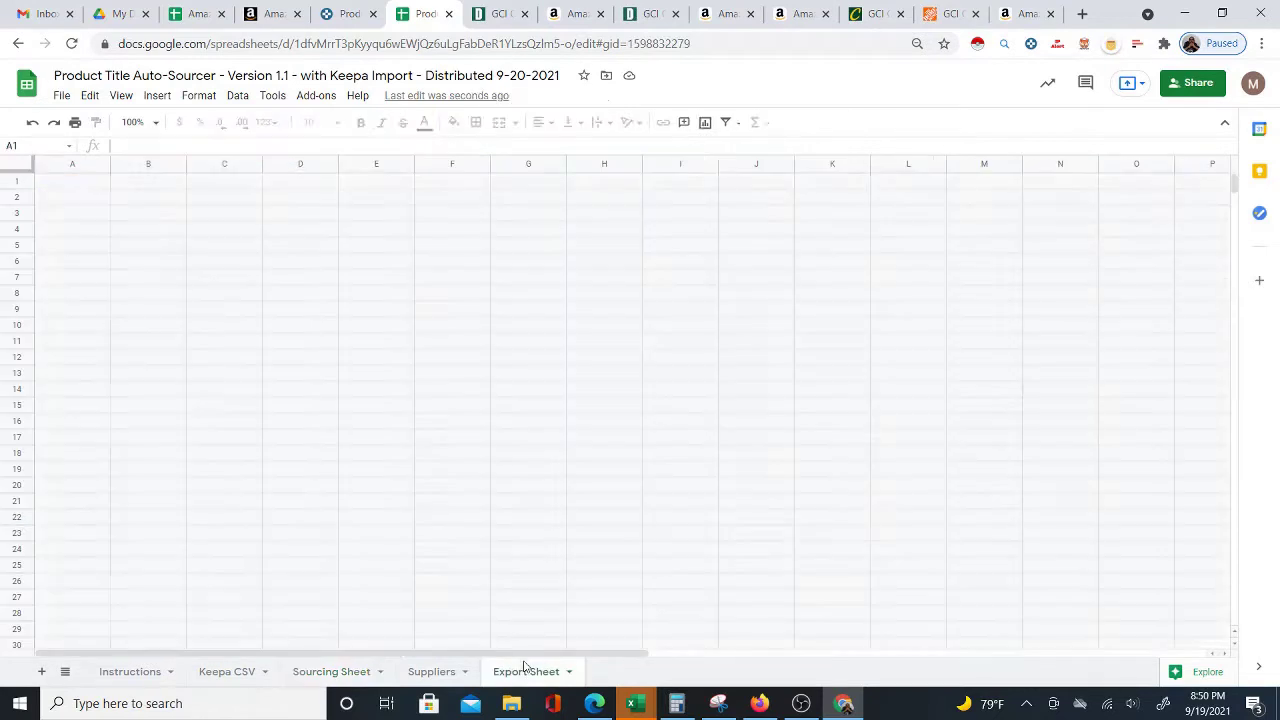
left_click(350, 677)
left_click(970, 198)
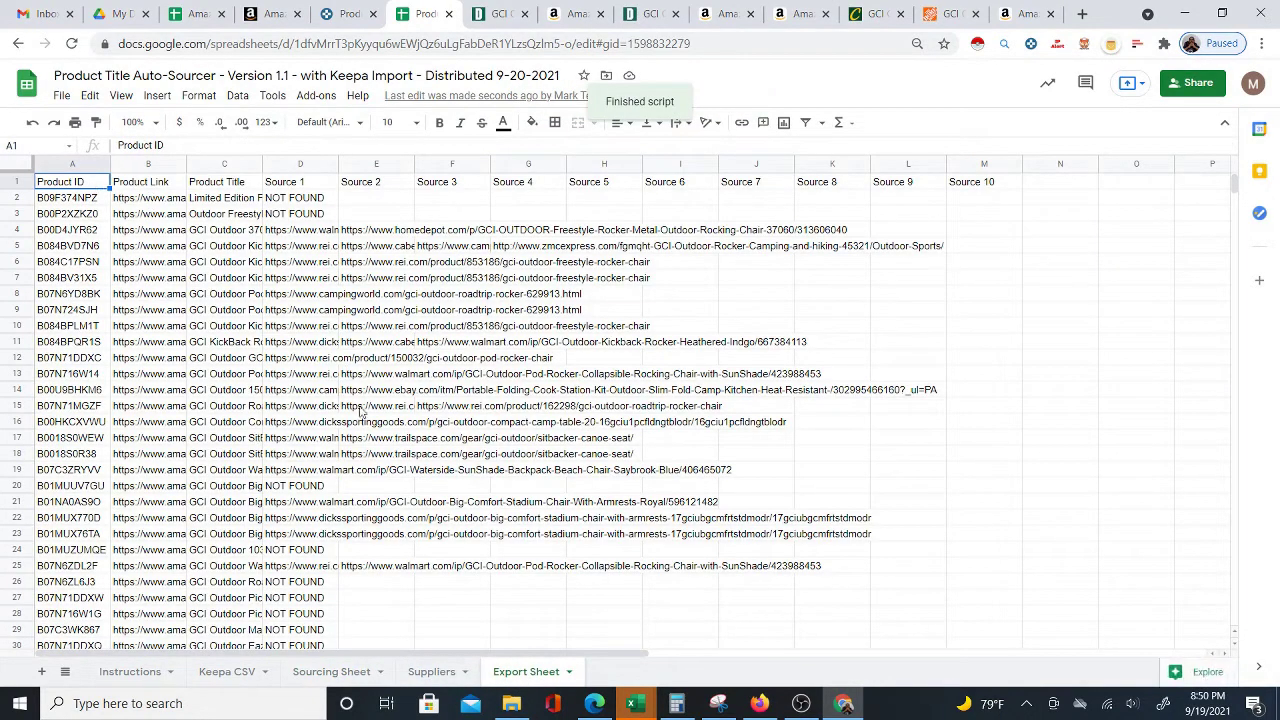
left_click(93, 200)
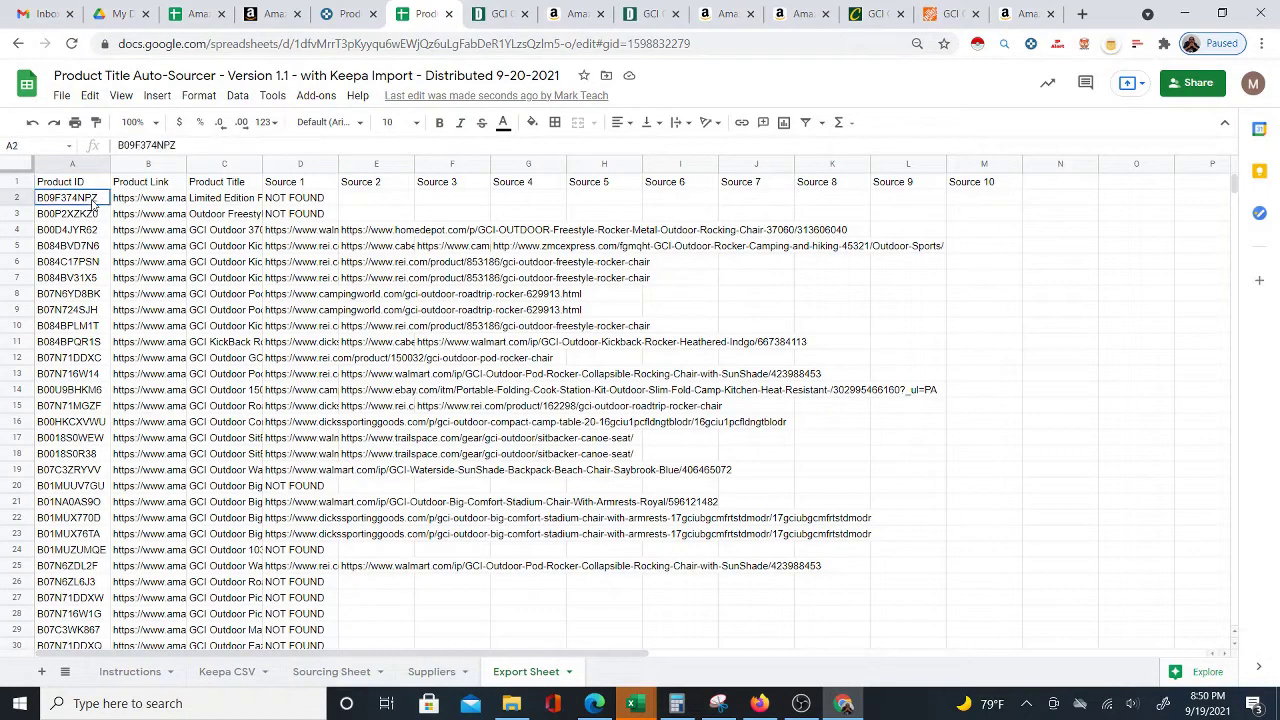
Step: Inspect the exported product links, titles and source columns in D2:J25 of the Export Sheet and compare them with the Sourcing Sheet
left_click(160, 205)
left_click(222, 205)
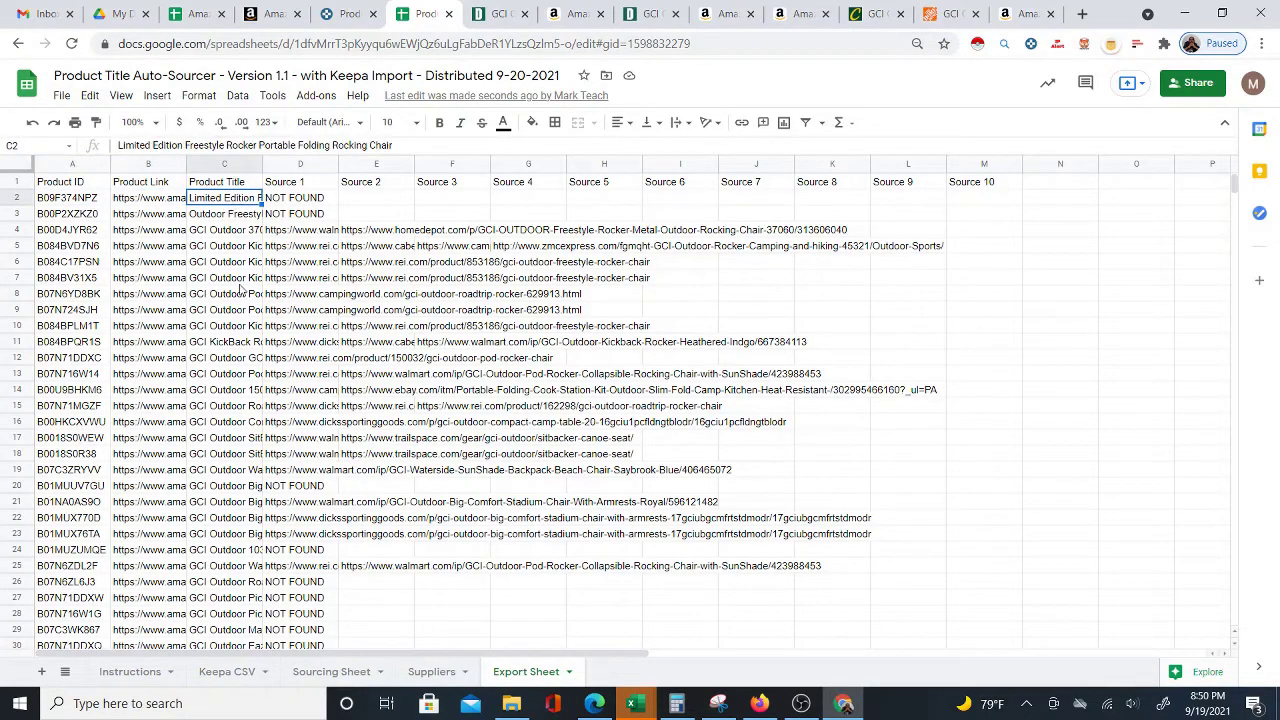
left_click_drag(308, 203, 790, 565)
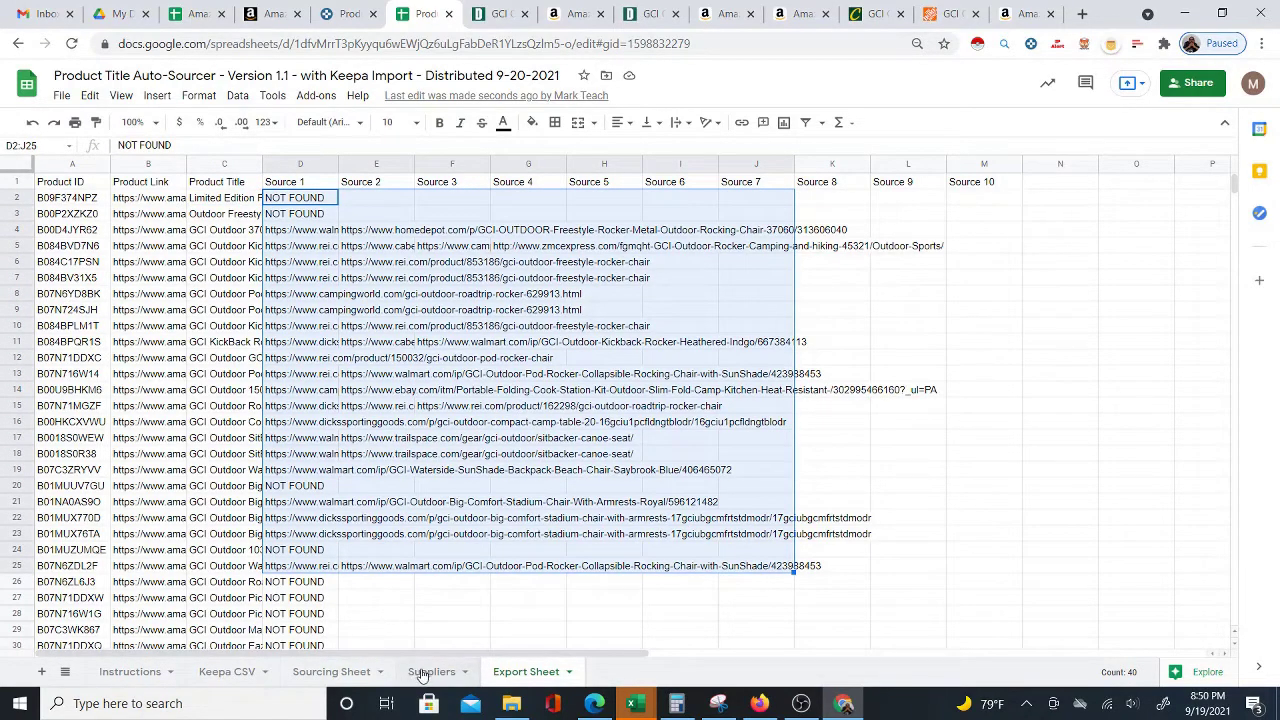
left_click(334, 672)
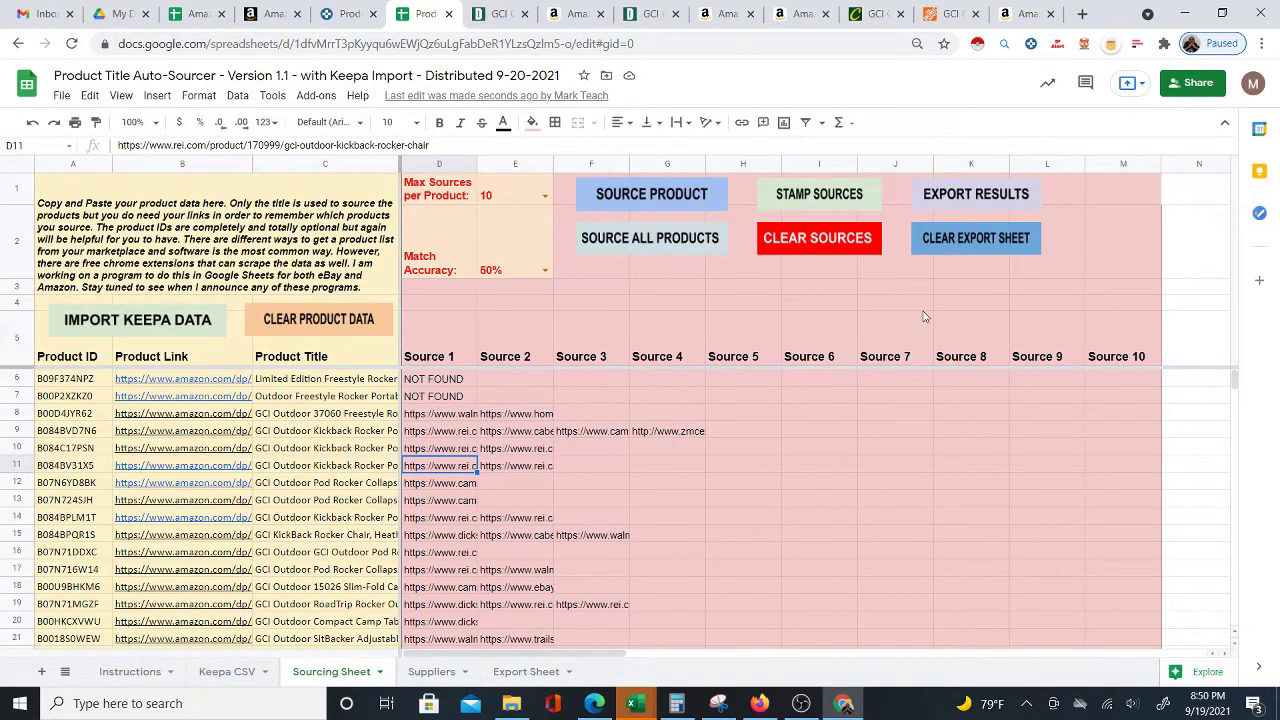
left_click(510, 673)
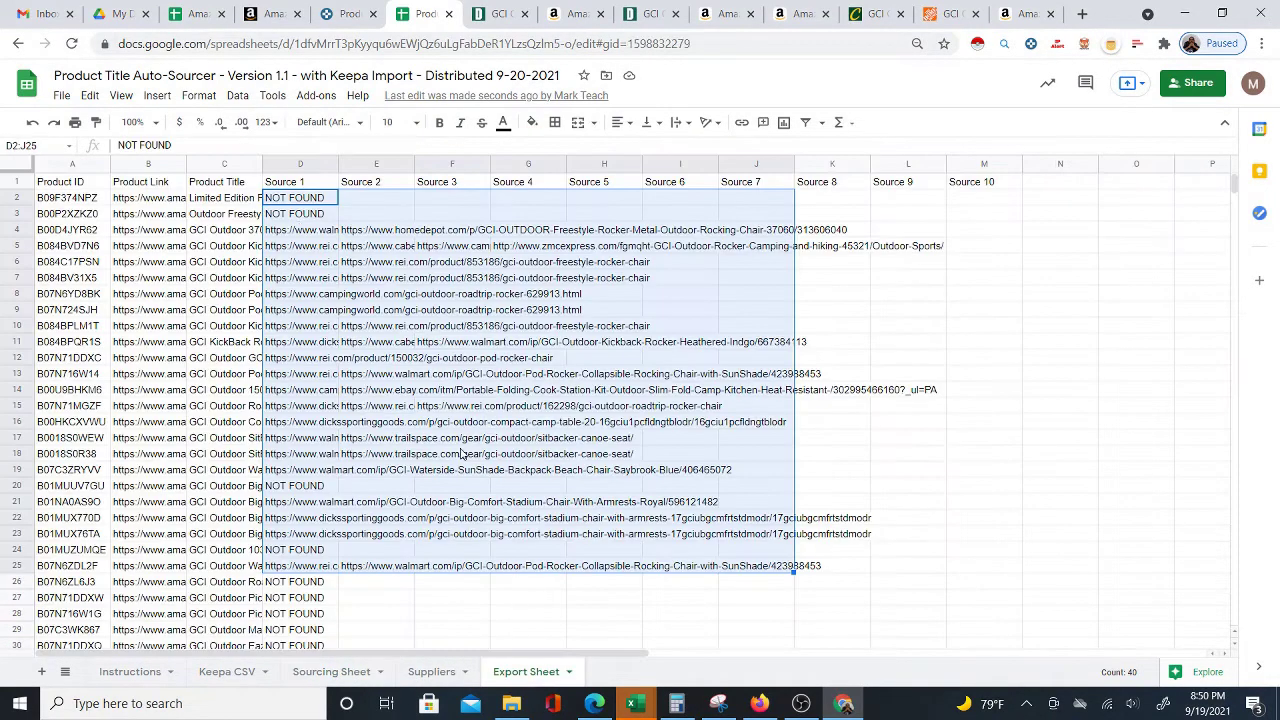
Step: View the download formats available for the Export Sheet, then look at the Suppliers list and return to the Sourcing Sheet
left_click(61, 95)
mouse_move(165, 293)
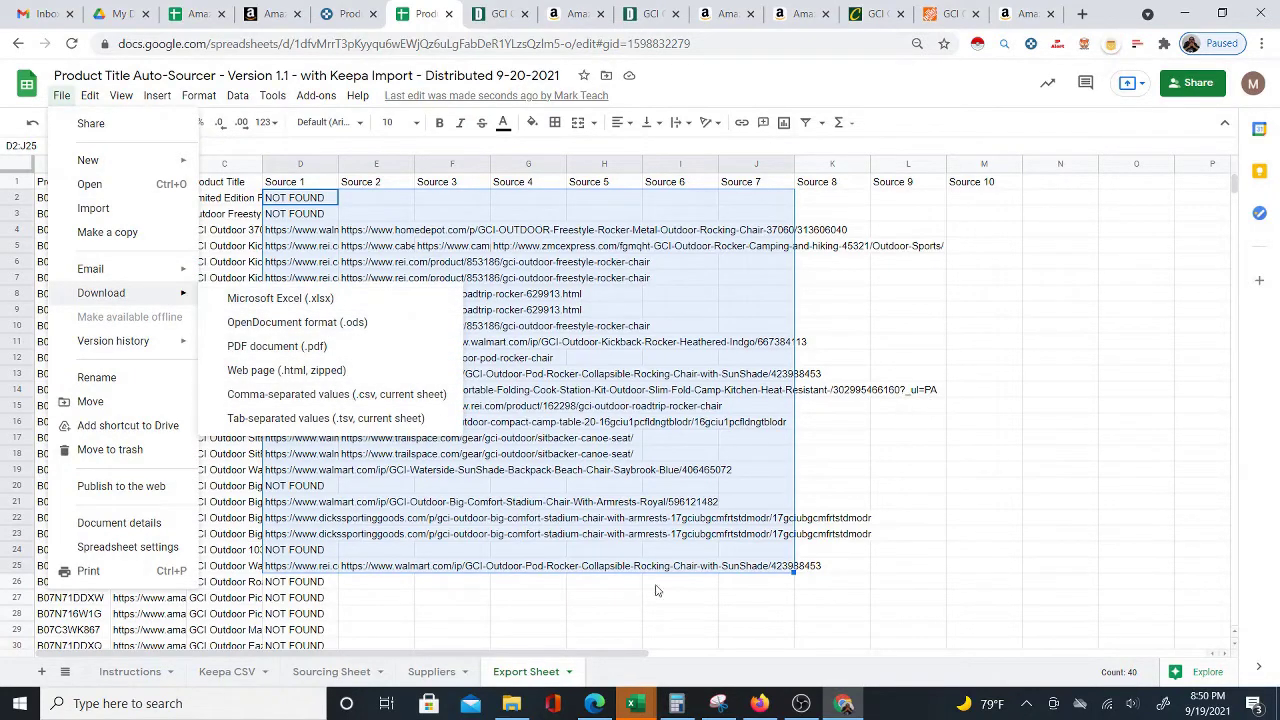
left_click(428, 673)
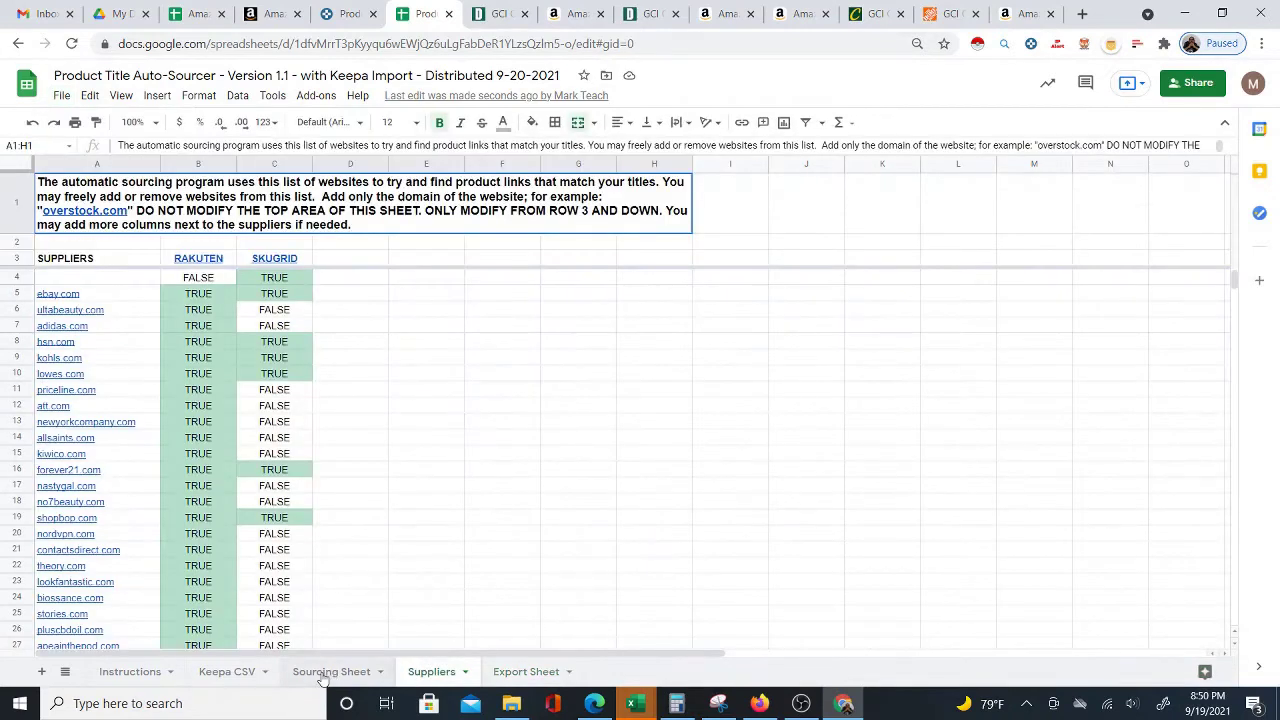
left_click(330, 673)
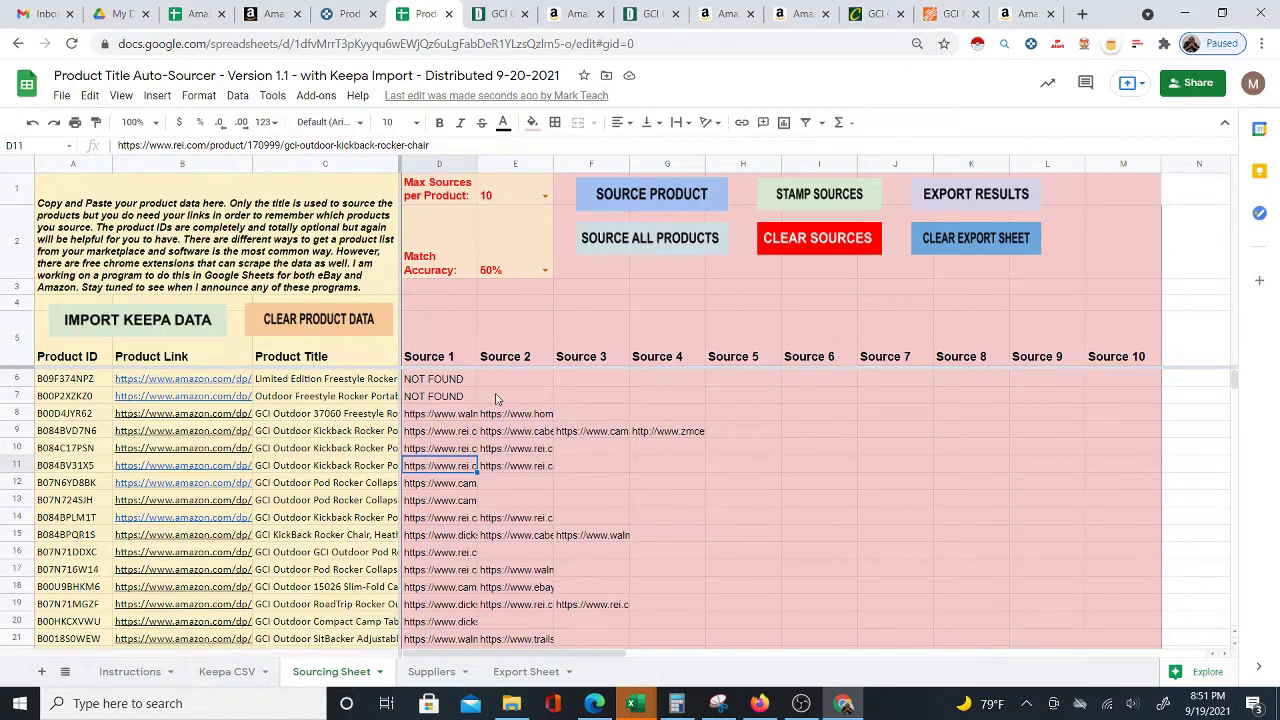
Step: Enter amazon.com as a supplier in A4 of the Suppliers sheet and clear the cell again
left_click(431, 671)
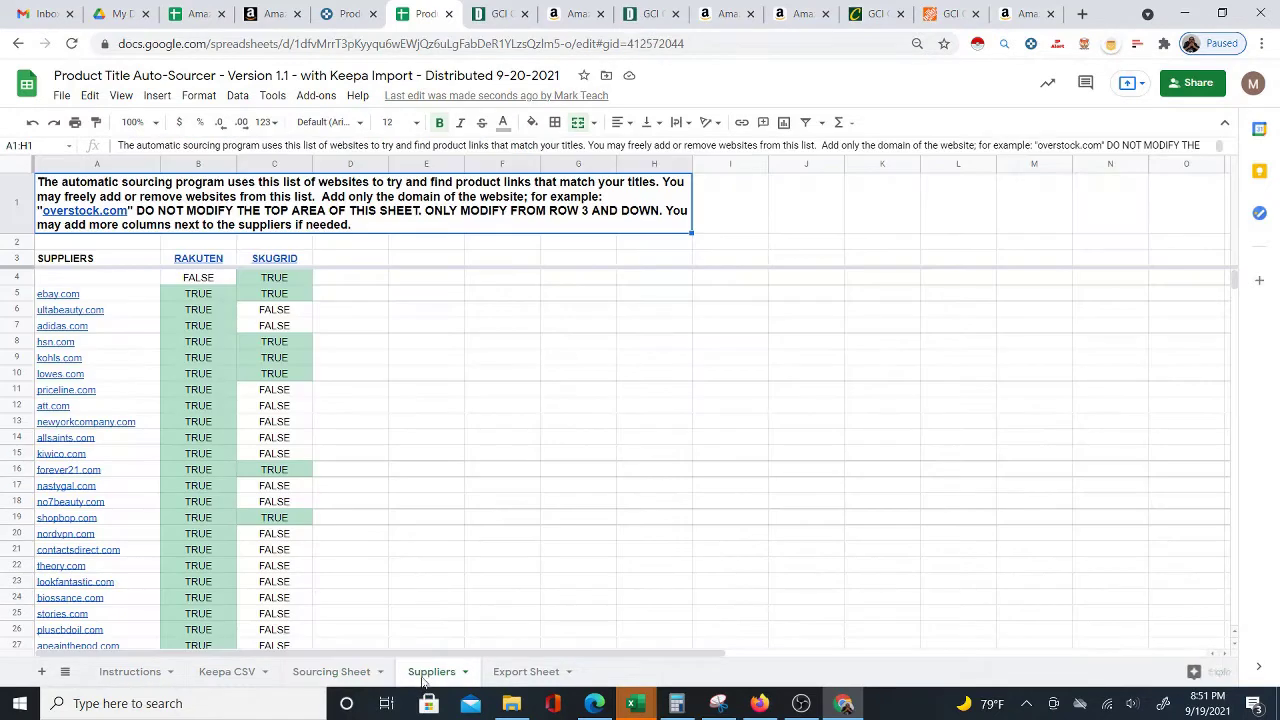
left_click(108, 283)
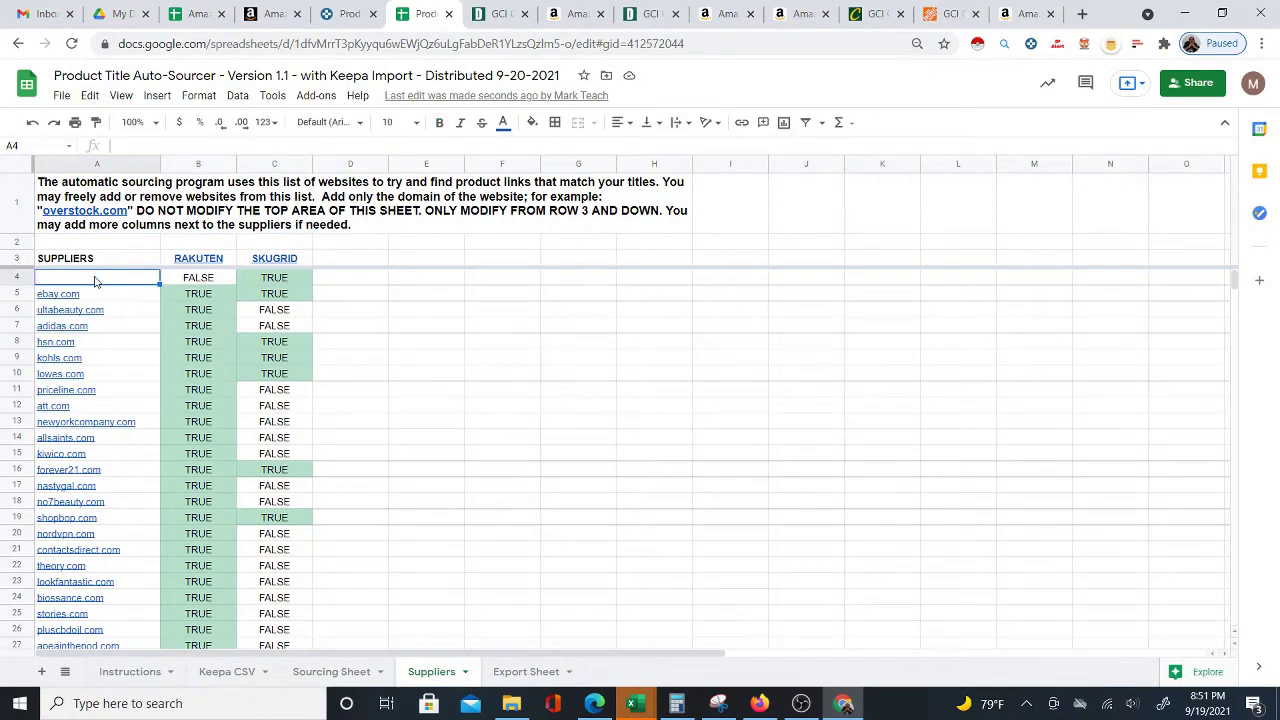
type("amazon.com")
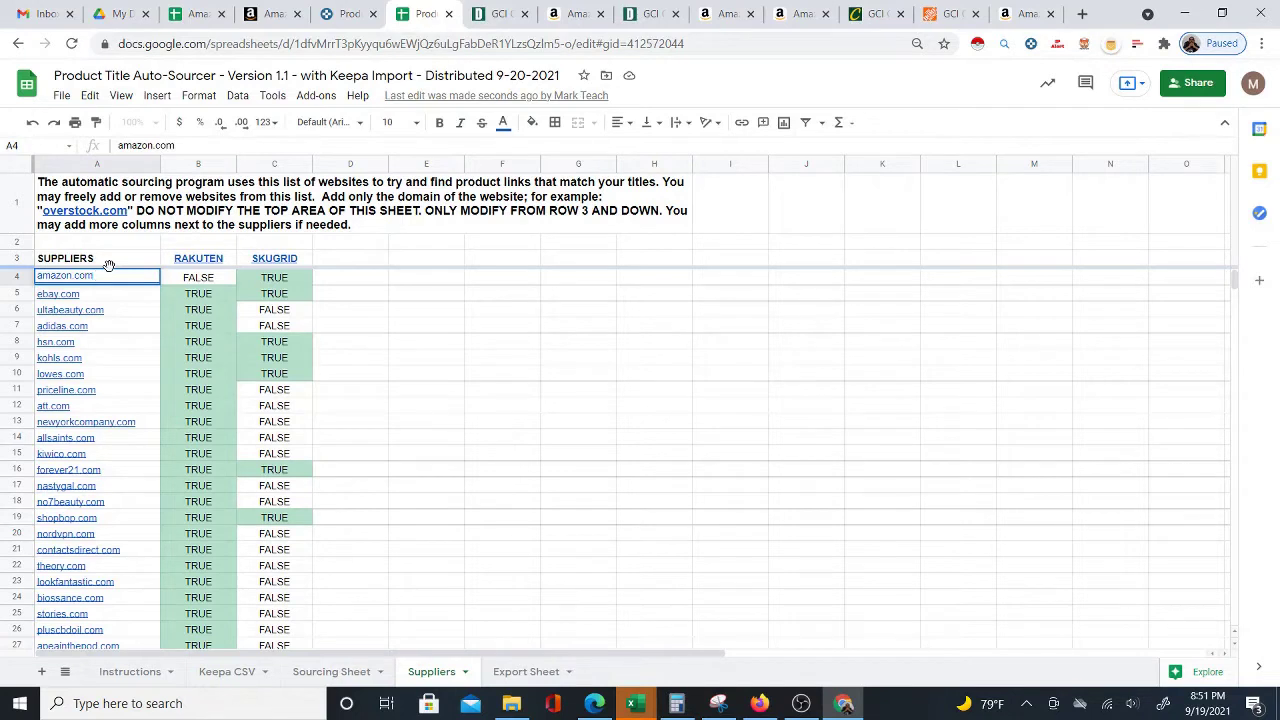
key("Return")
key("Up")
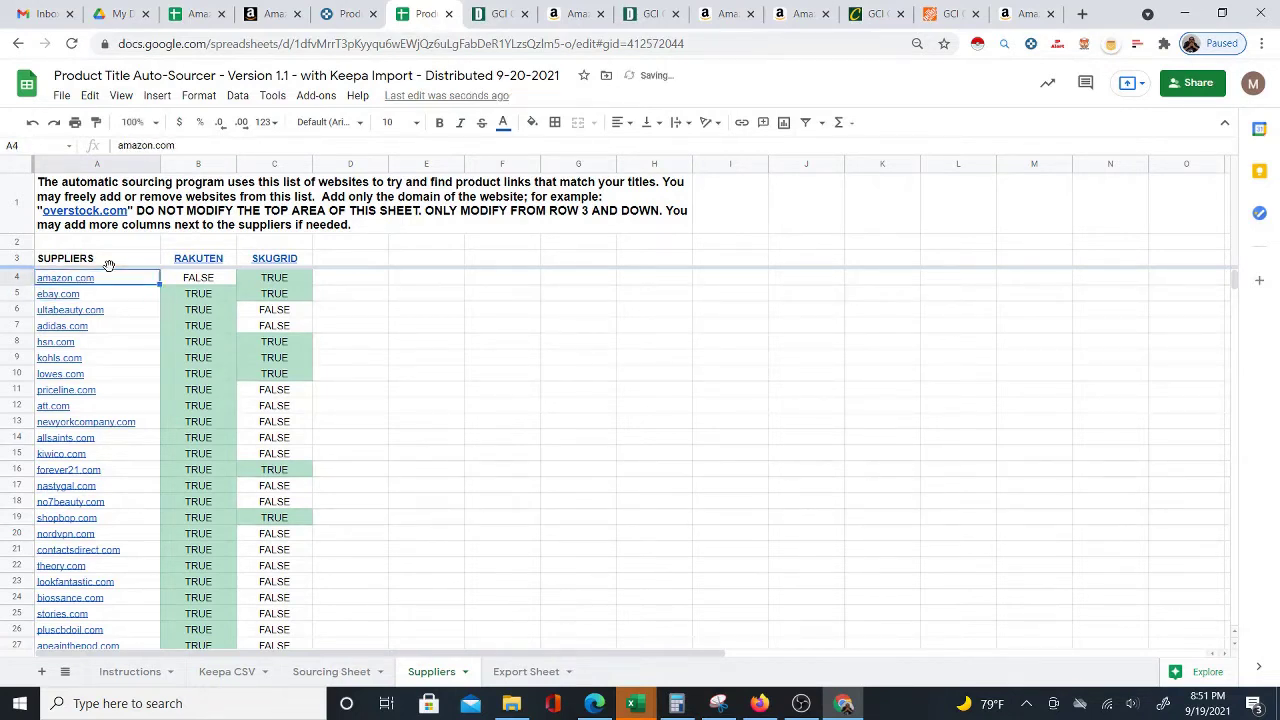
mouse_move(124, 283)
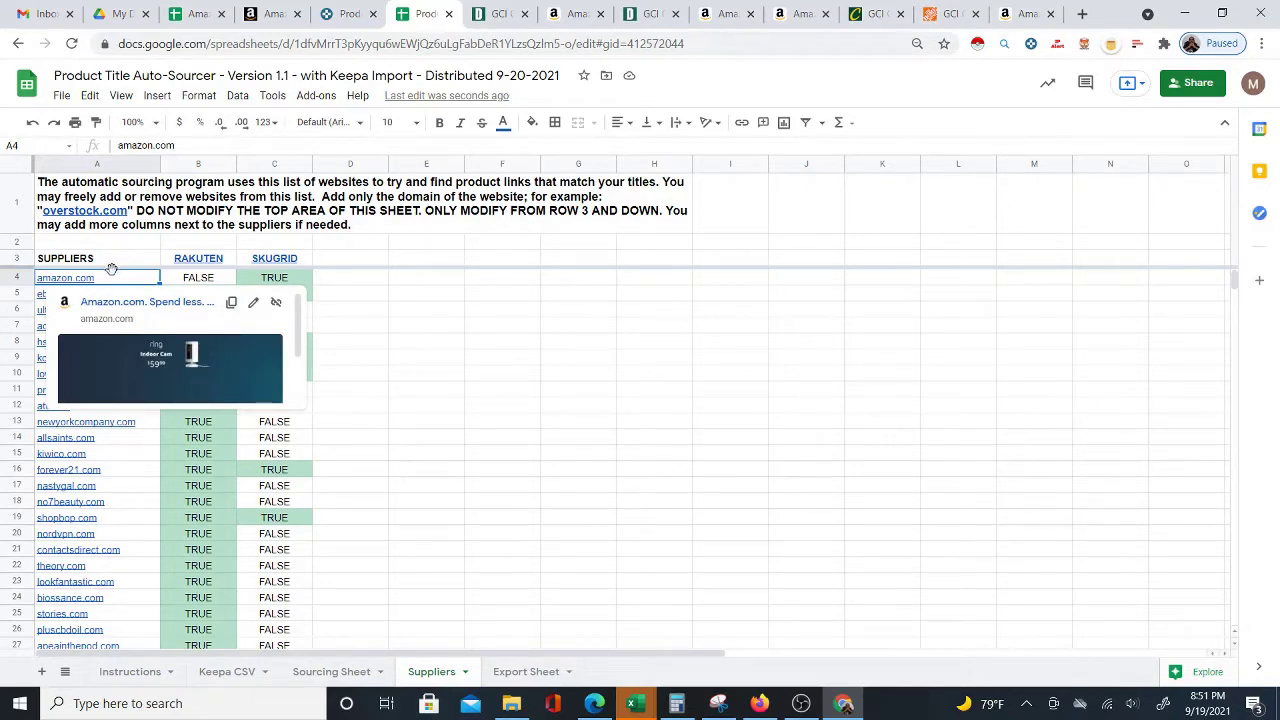
key("Delete")
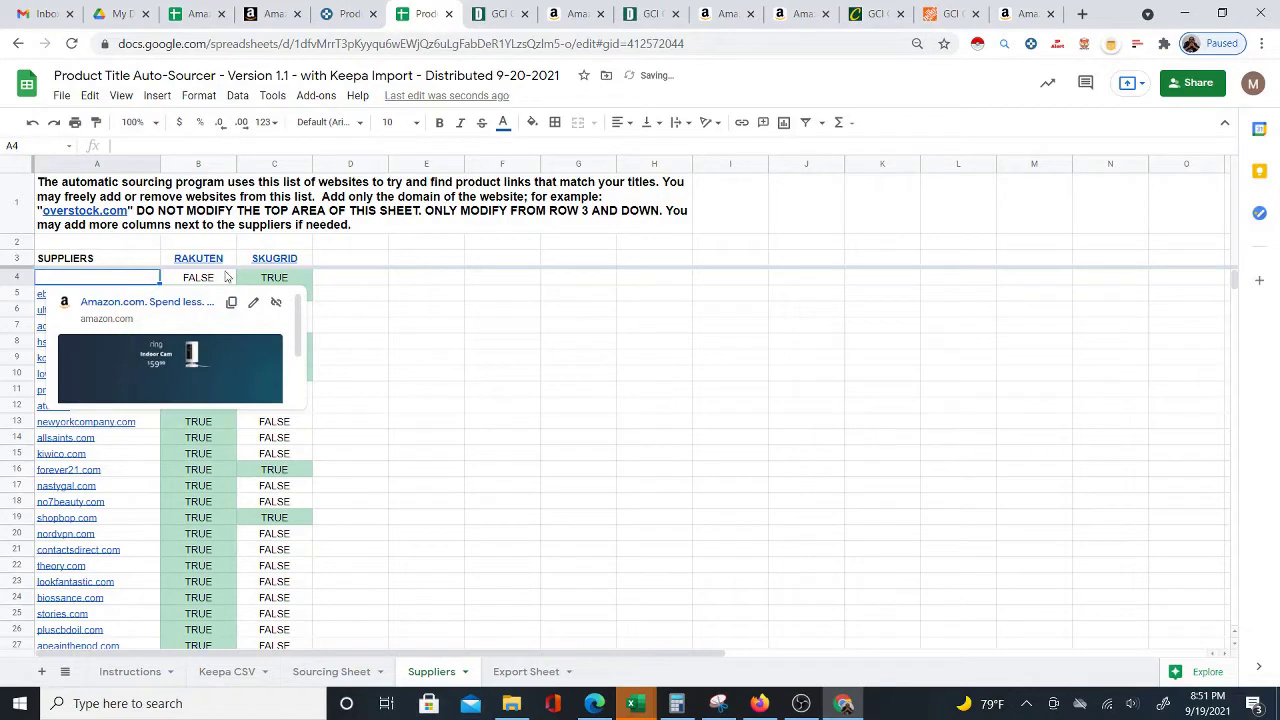
left_click(356, 284)
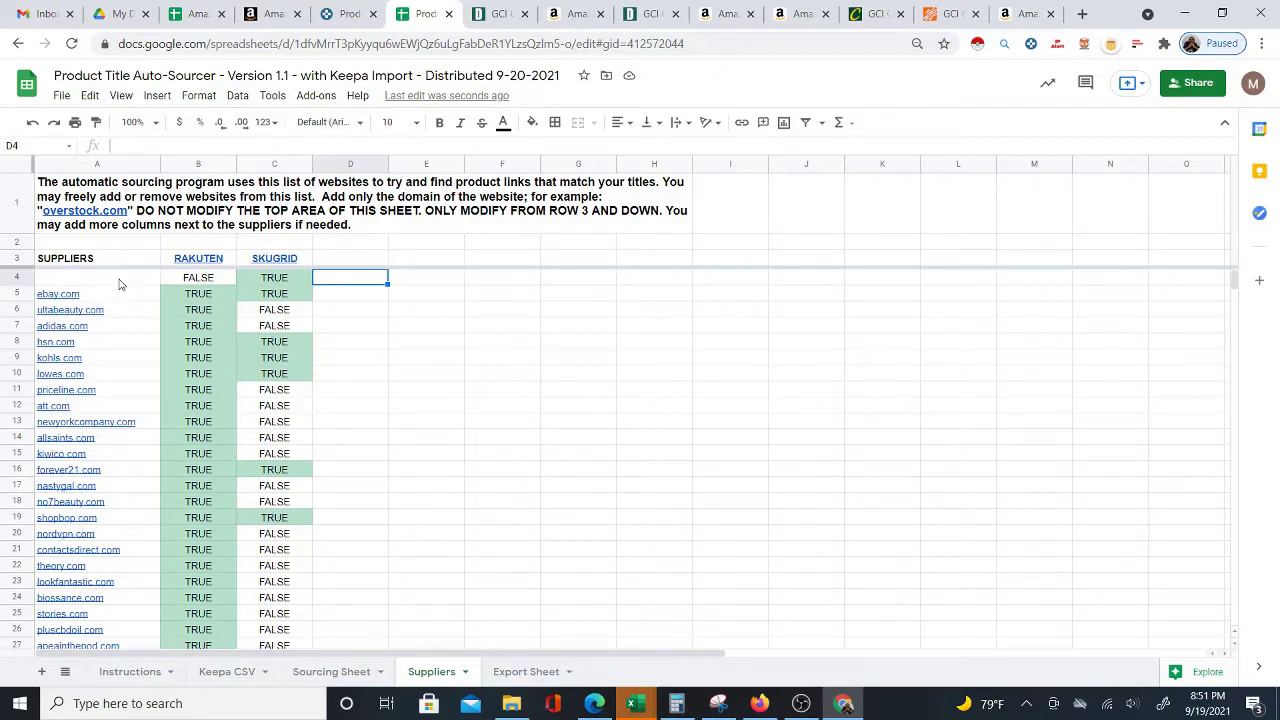
Step: Examine the supplier list from the blank first entry down to its end and the empty rows below it for adding suppliers
left_click(87, 280)
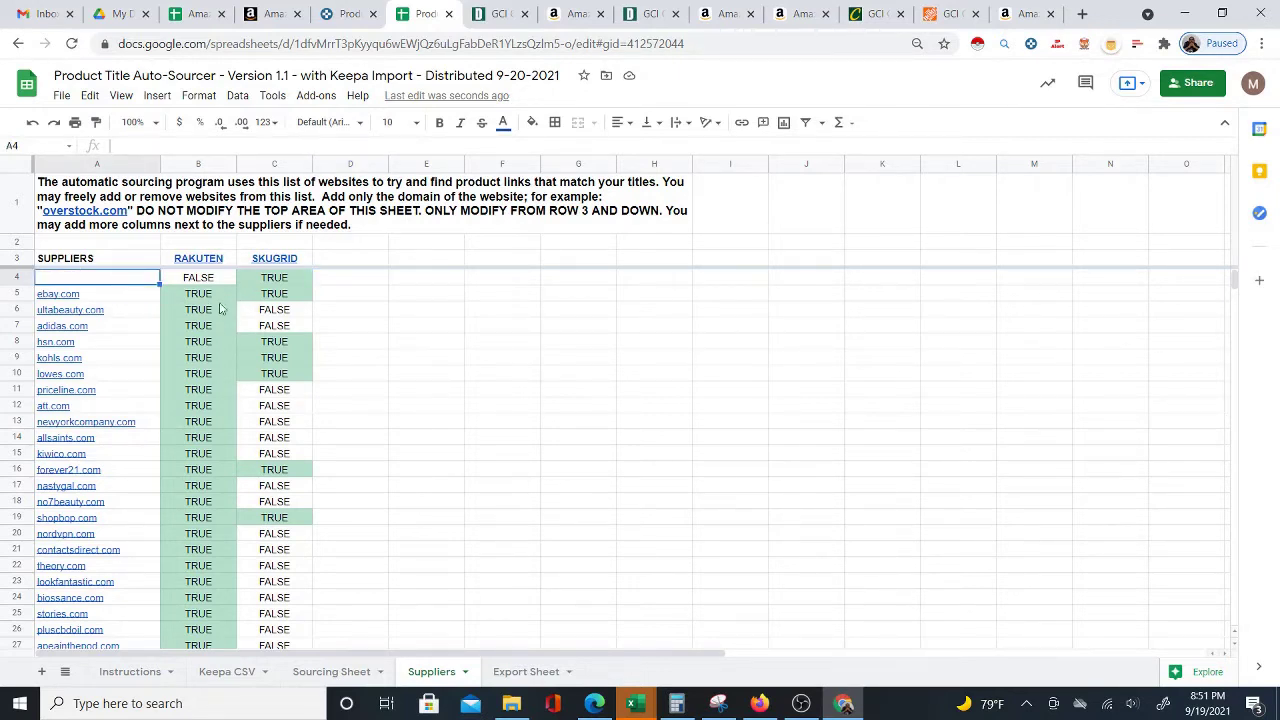
scroll(111, 447, "down", 1)
scroll(111, 447, "down", 20)
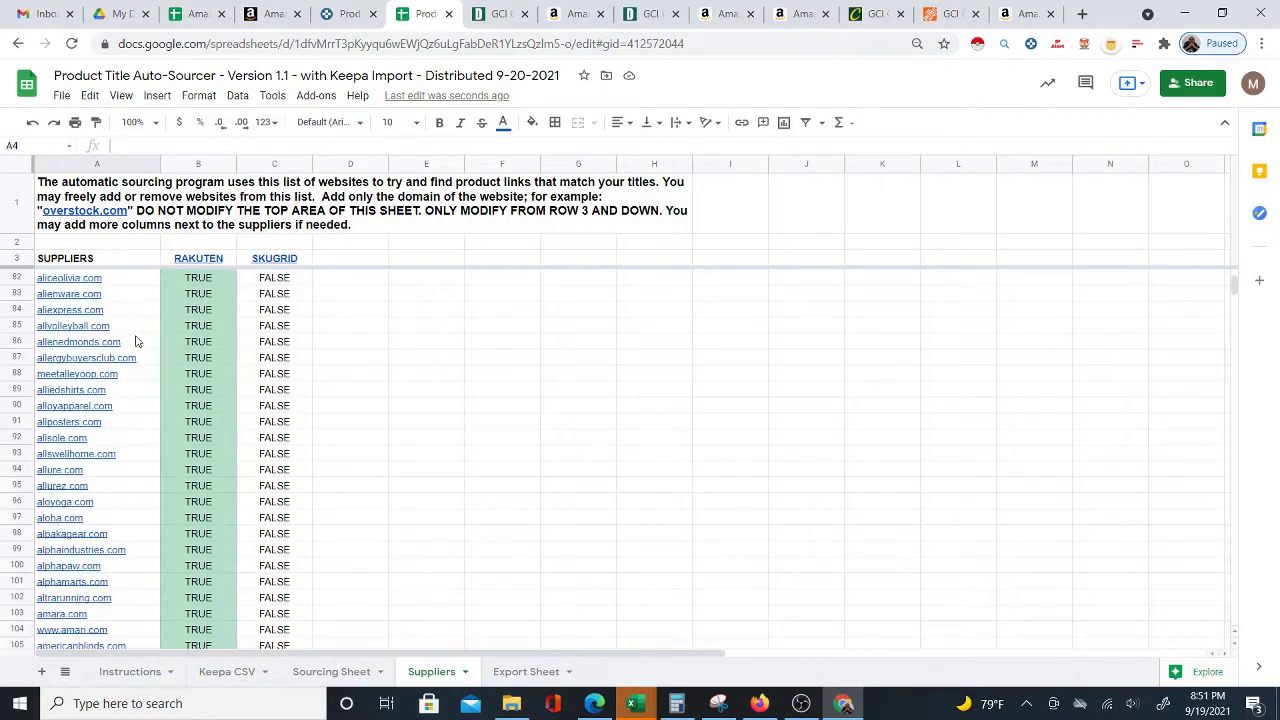
left_click(137, 313)
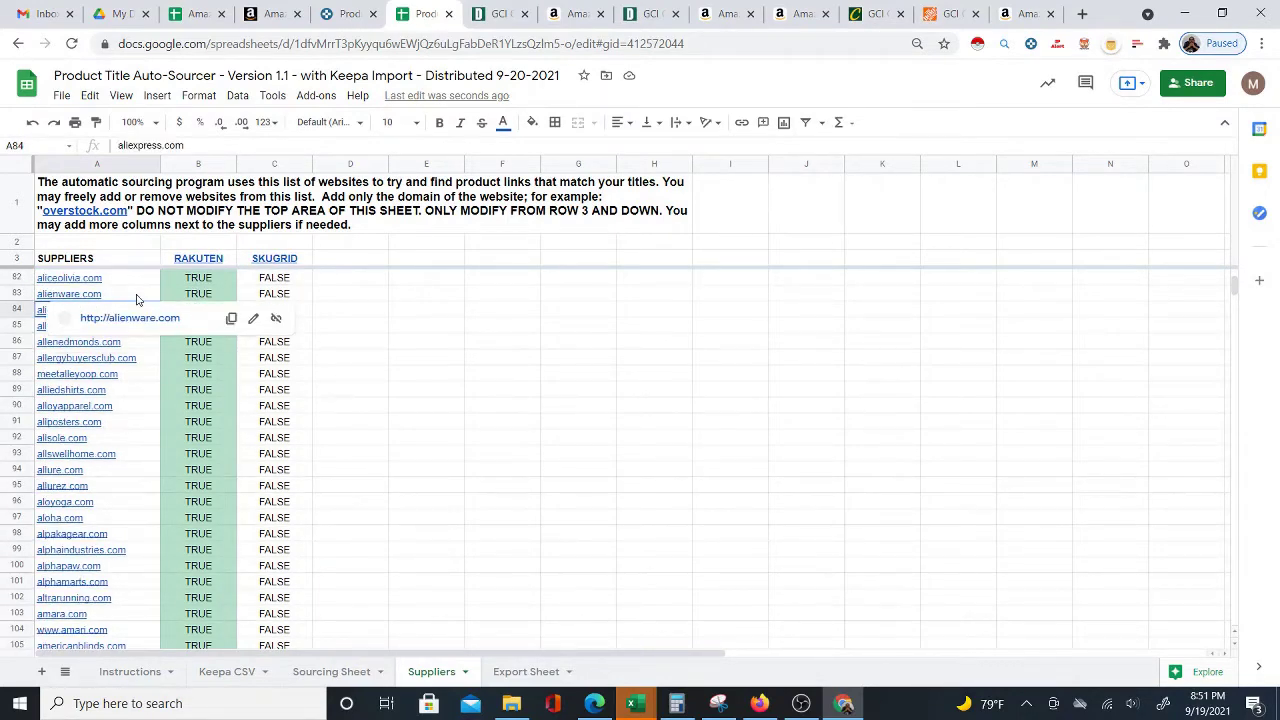
key("ctrl+Down")
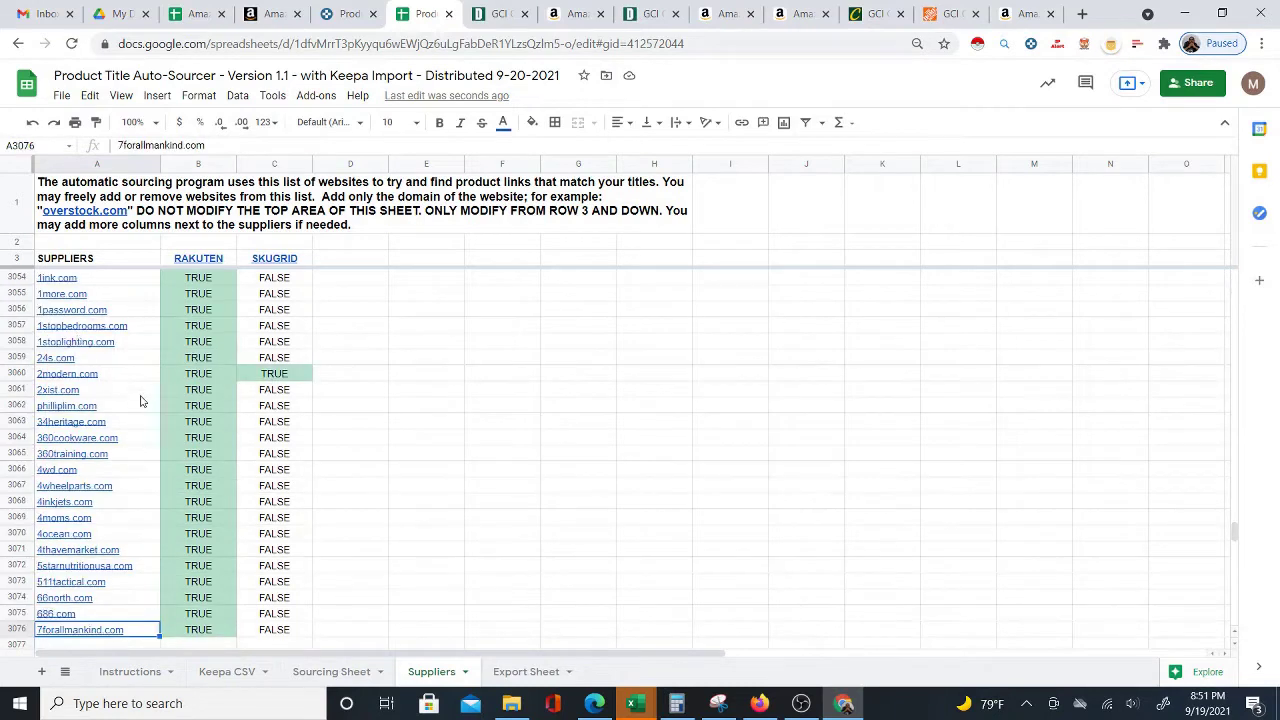
scroll(99, 376, "down", 2)
left_click(81, 408)
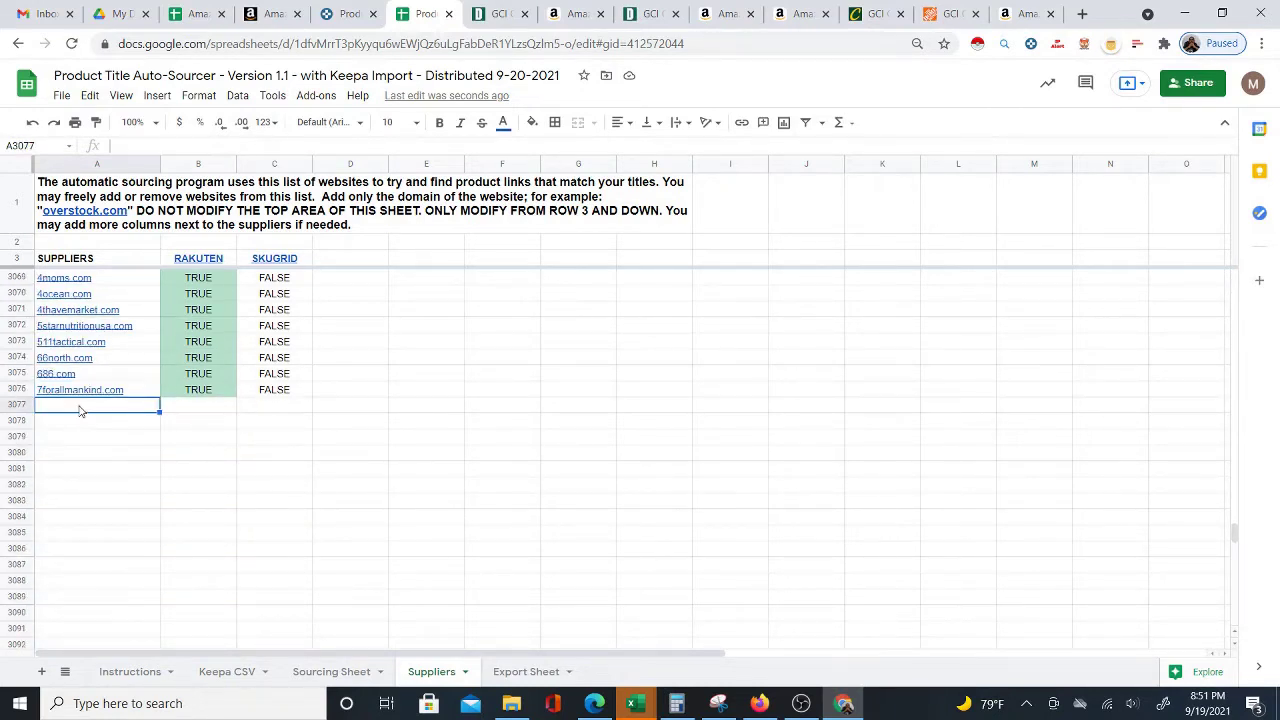
left_click(100, 424)
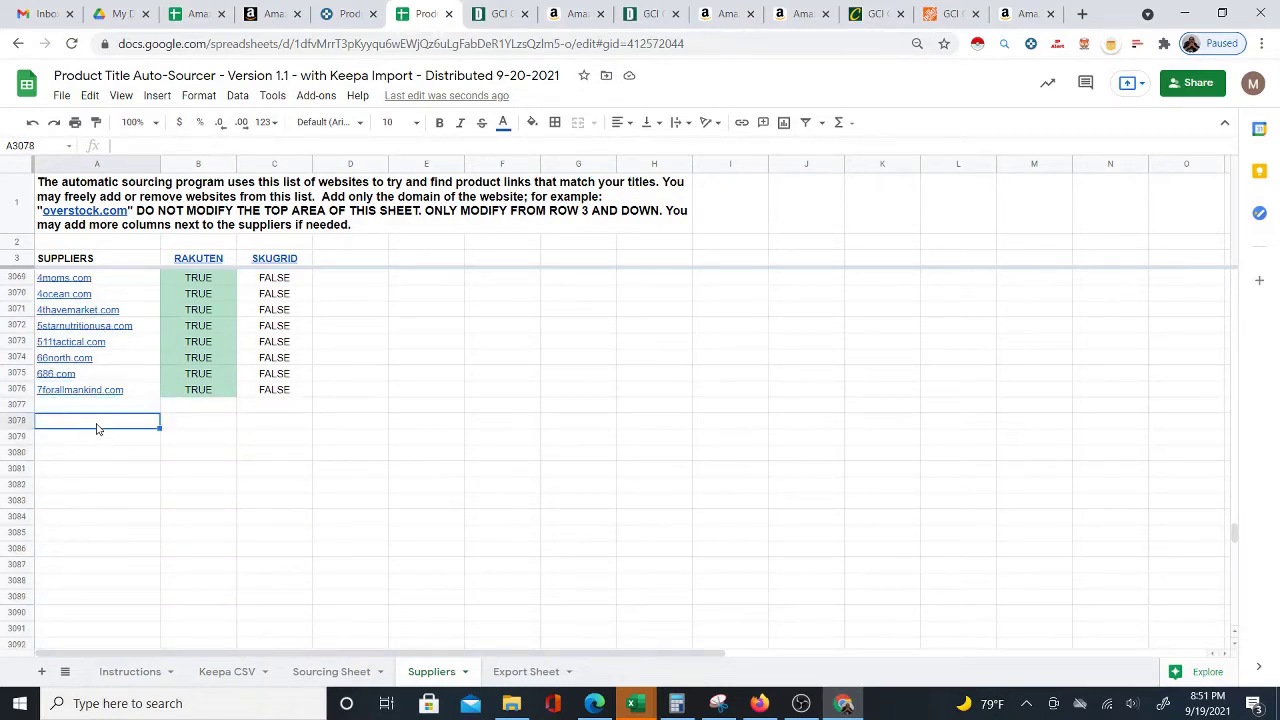
left_click(103, 447)
left_click(107, 410)
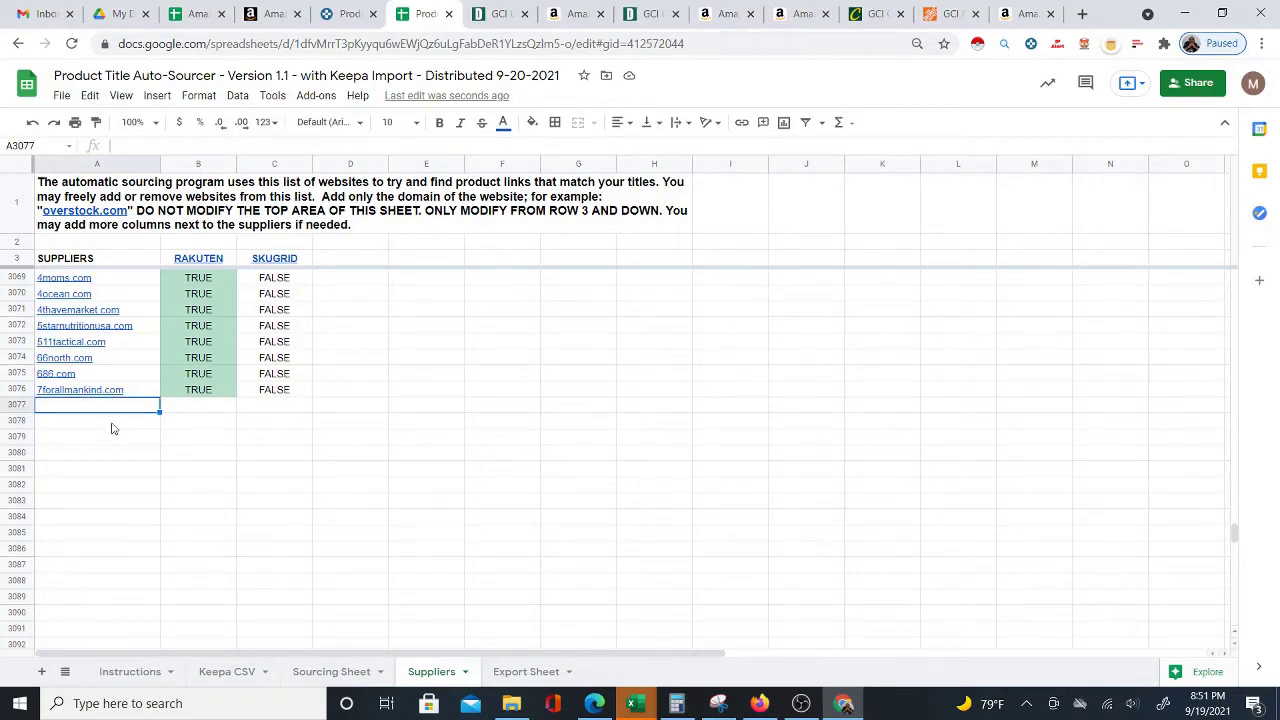
left_click(112, 426)
left_click(111, 440)
left_click(114, 408)
Step: Review the results and settings on the Sourcing Sheet down to about row 48 and return to the first product
left_click(320, 674)
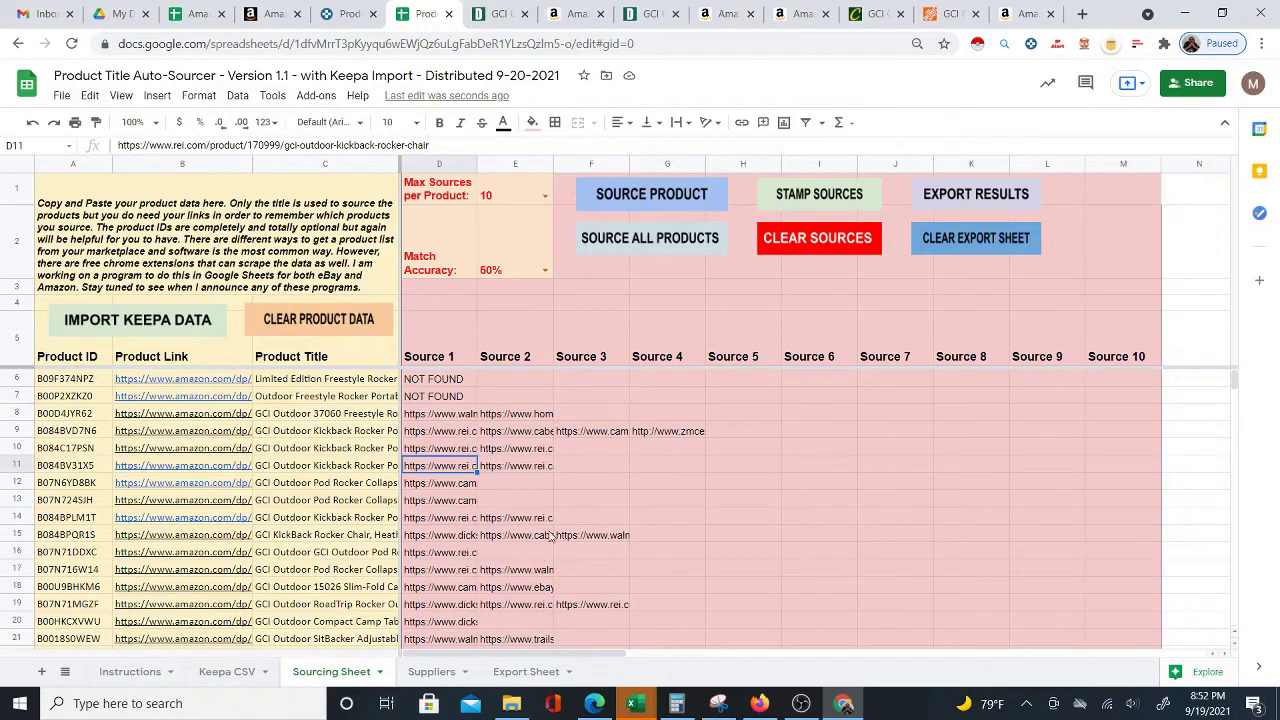
left_click(461, 384)
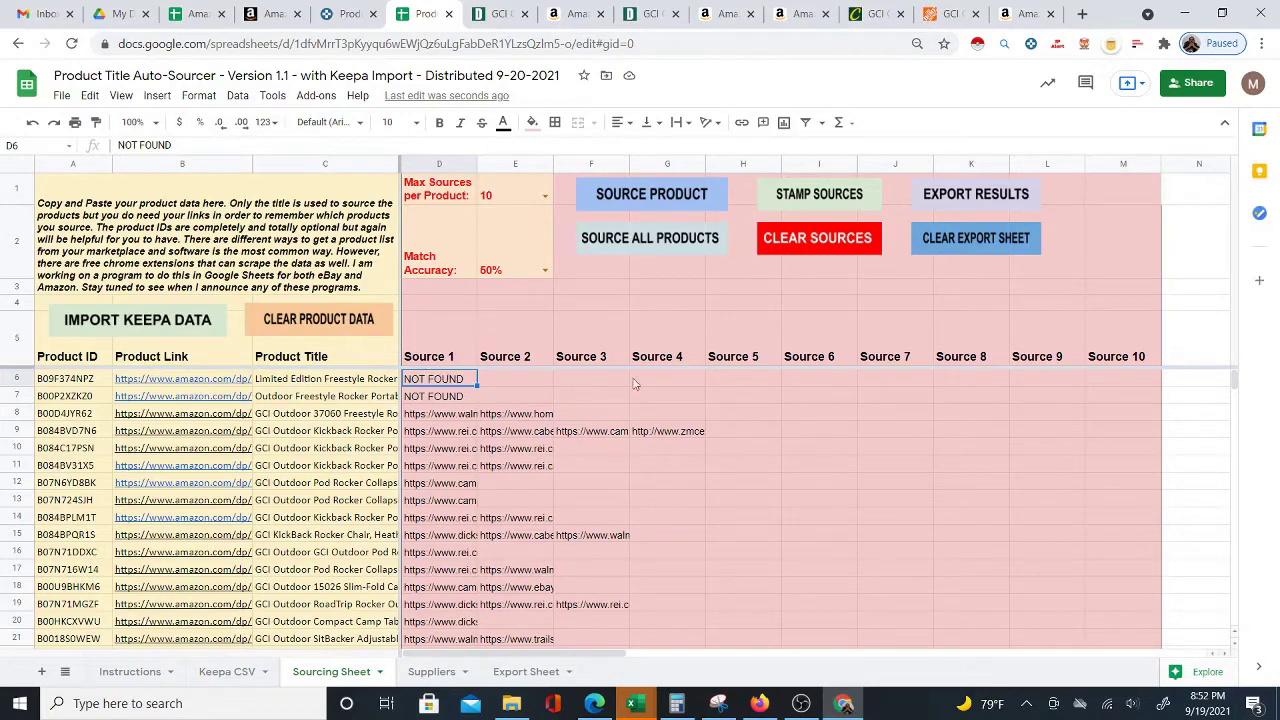
left_click(532, 314)
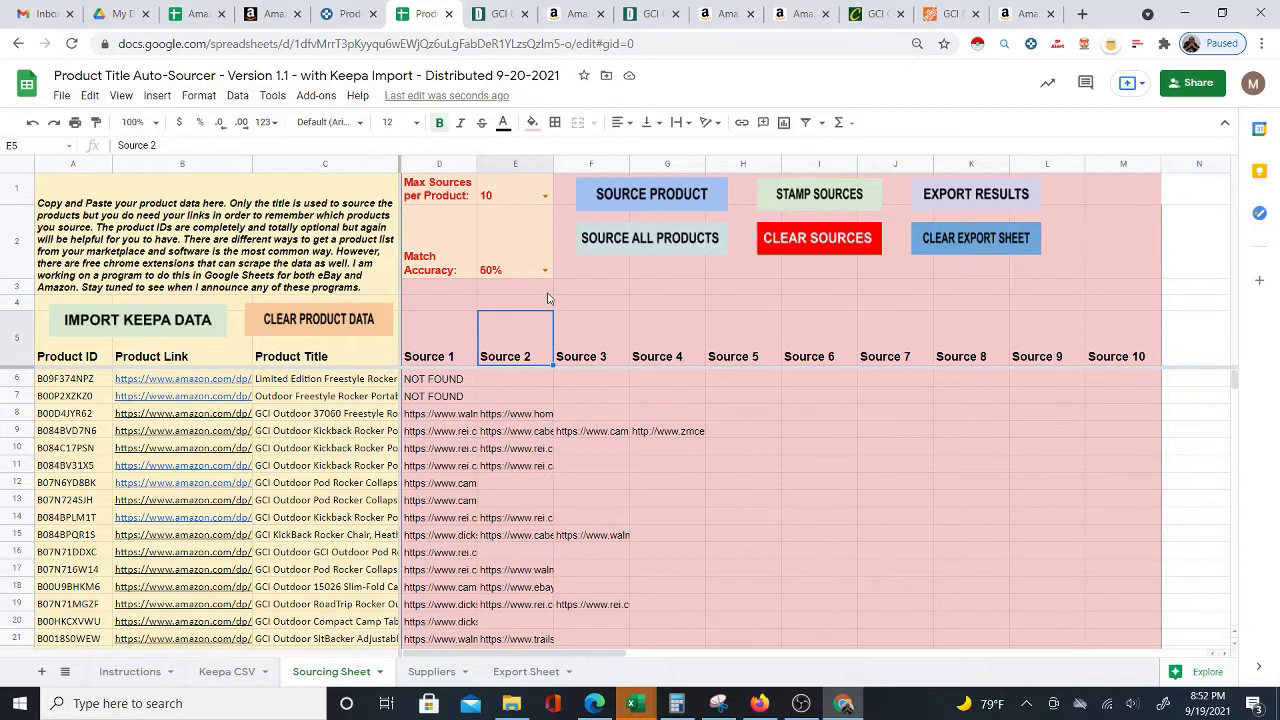
left_click(539, 306)
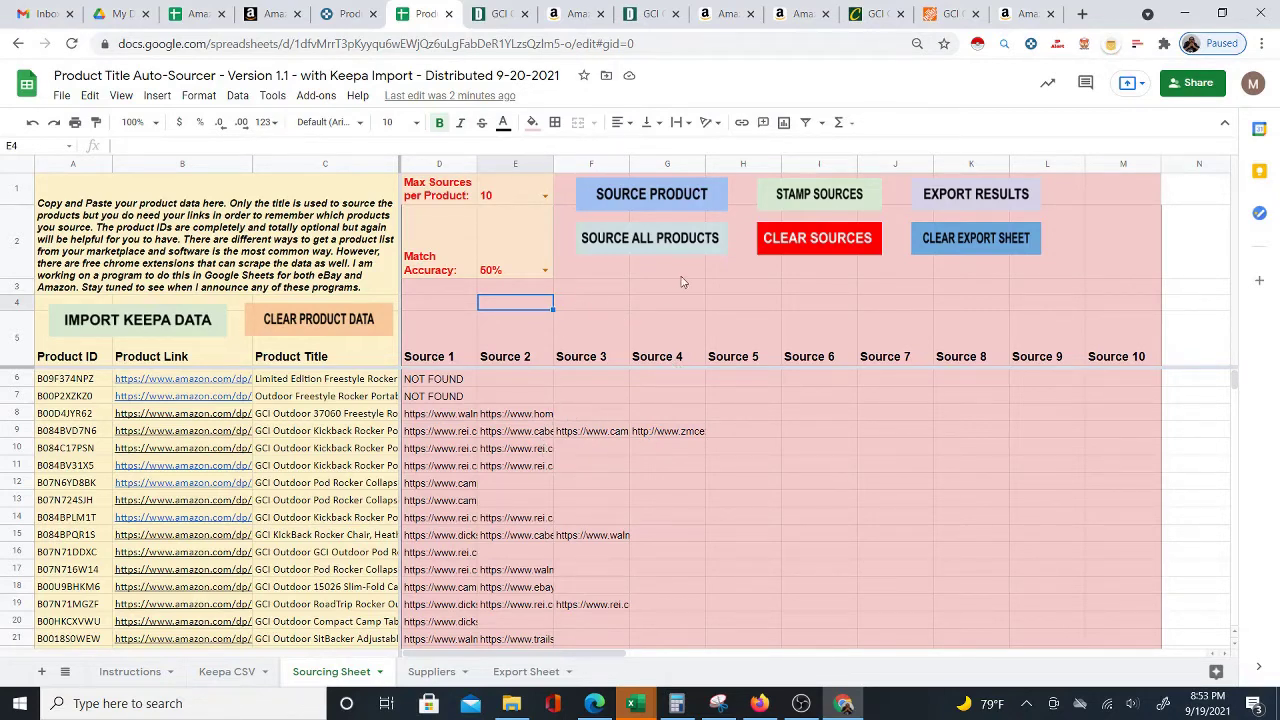
scroll(510, 428, "down", 5)
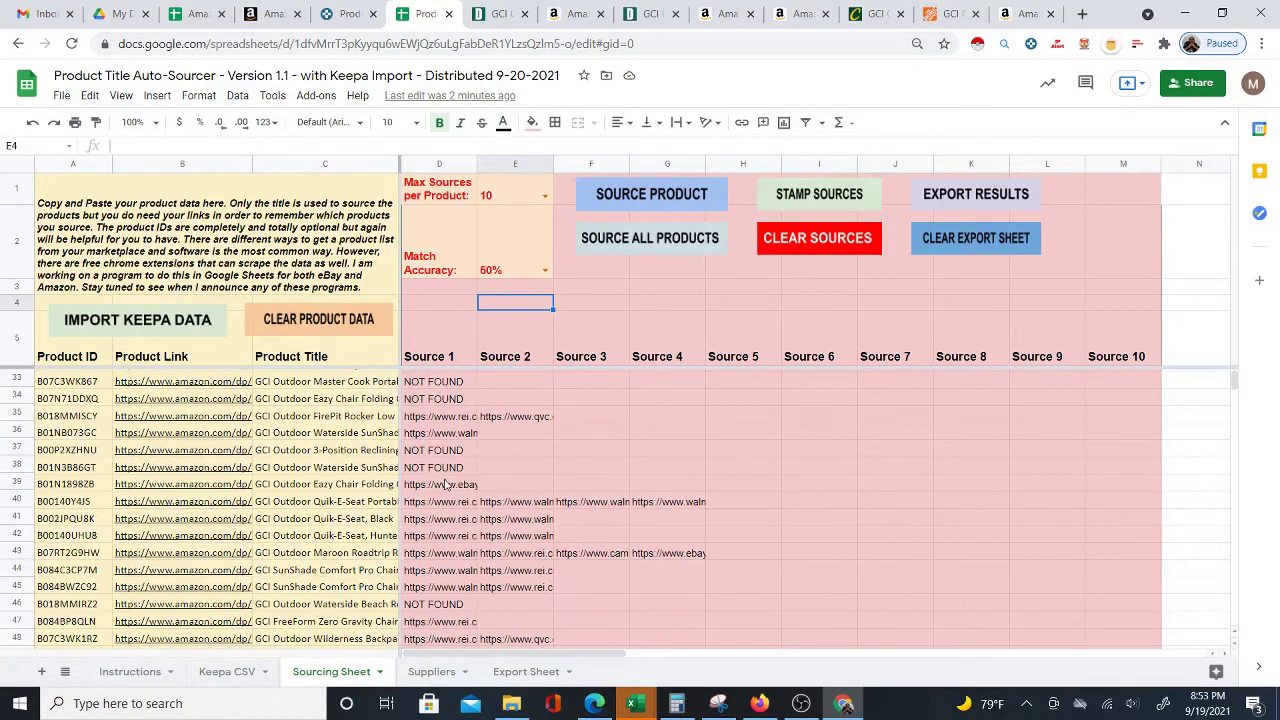
scroll(440, 470, "up", 3)
scroll(468, 455, "up", 4)
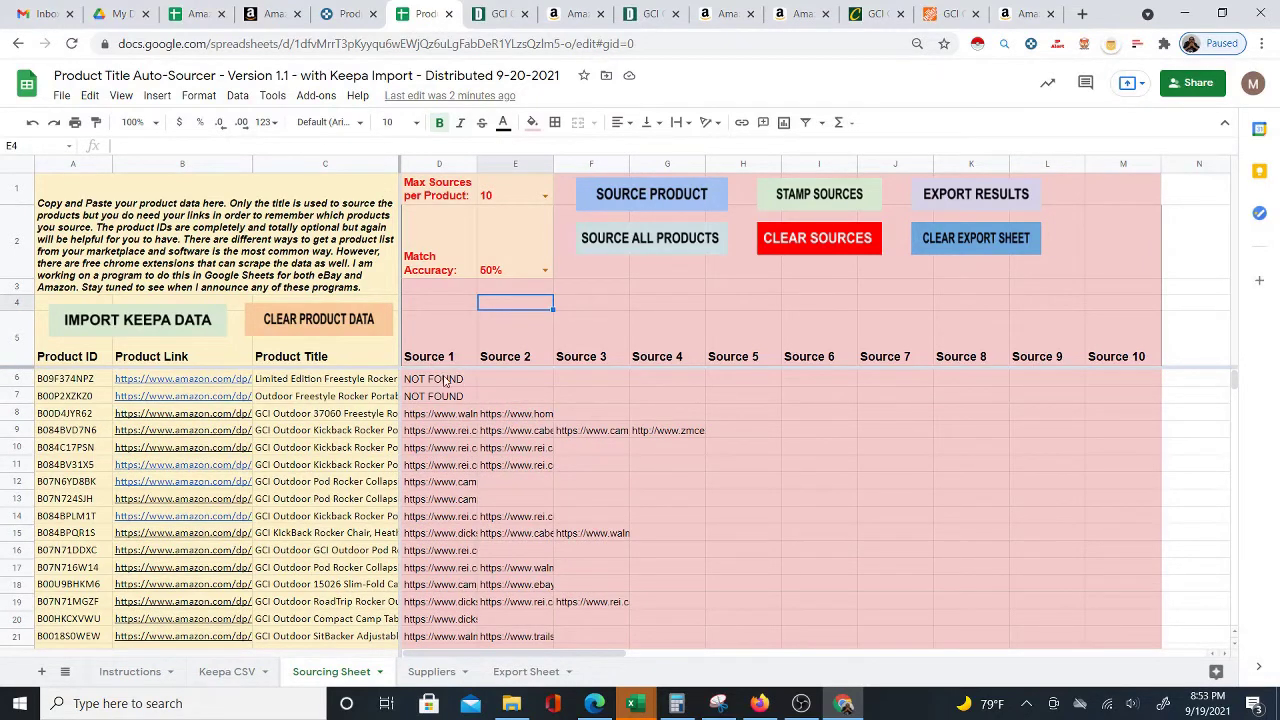
Step: Clear the NOT FOUND results in D6:D7 and source the products in rows 6 and 7 again one by one
left_click_drag(449, 379, 451, 403)
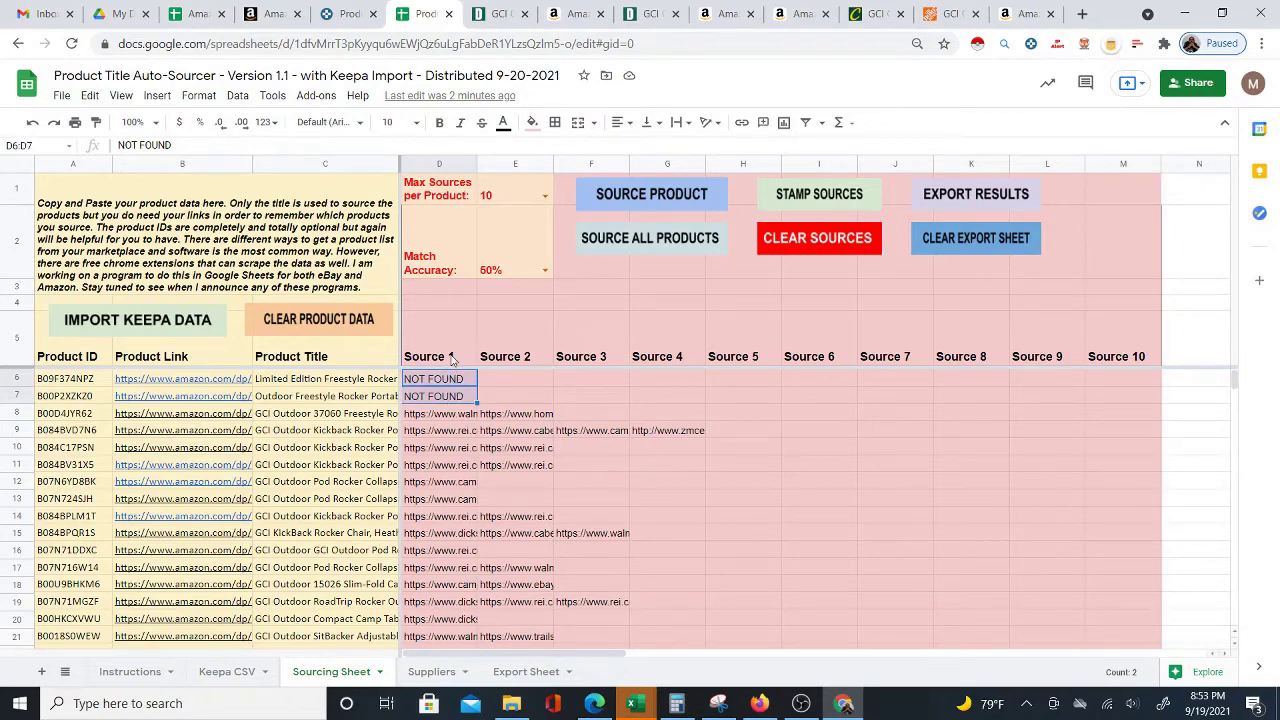
key("Delete")
left_click(459, 378)
left_click(621, 199)
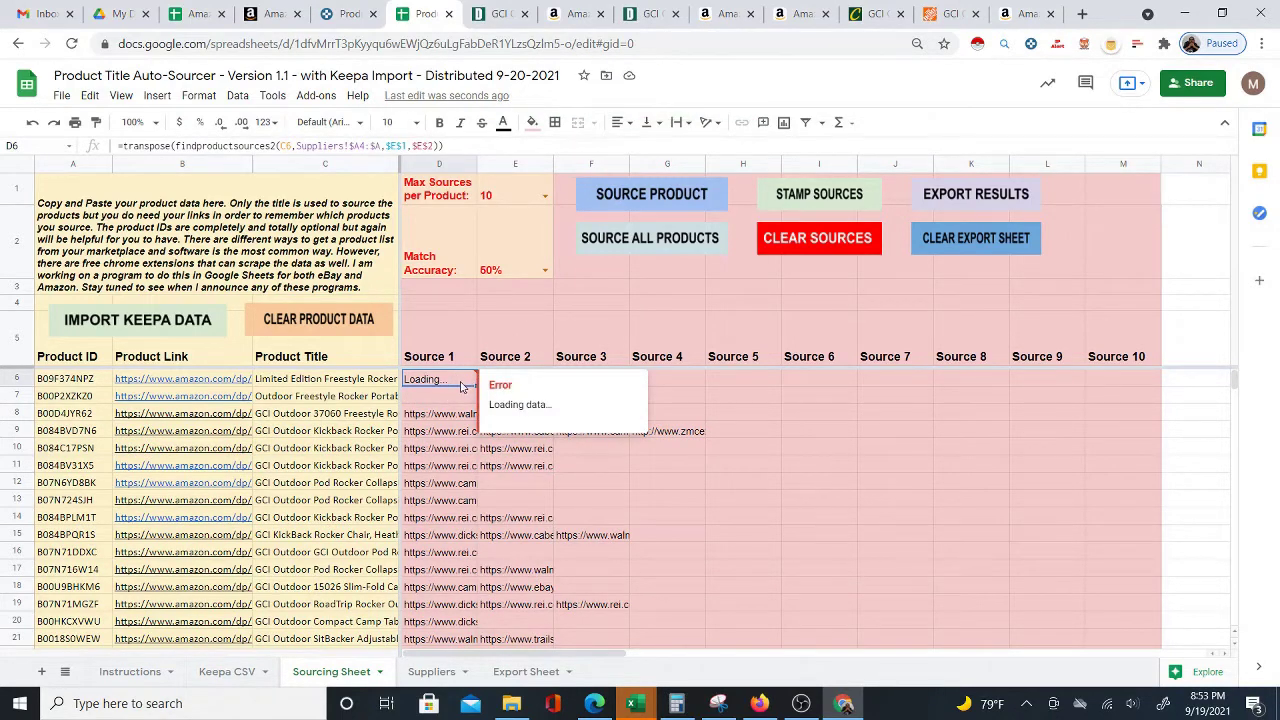
left_click(786, 416)
left_click(468, 399)
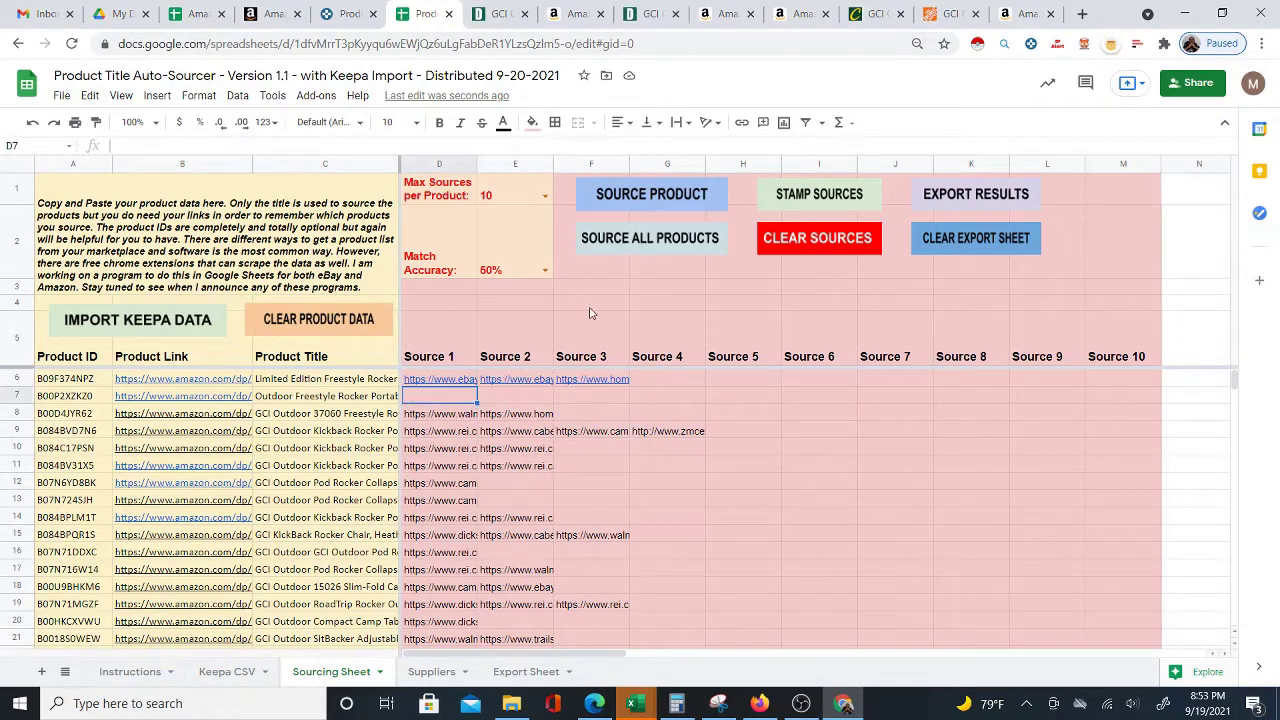
left_click(640, 197)
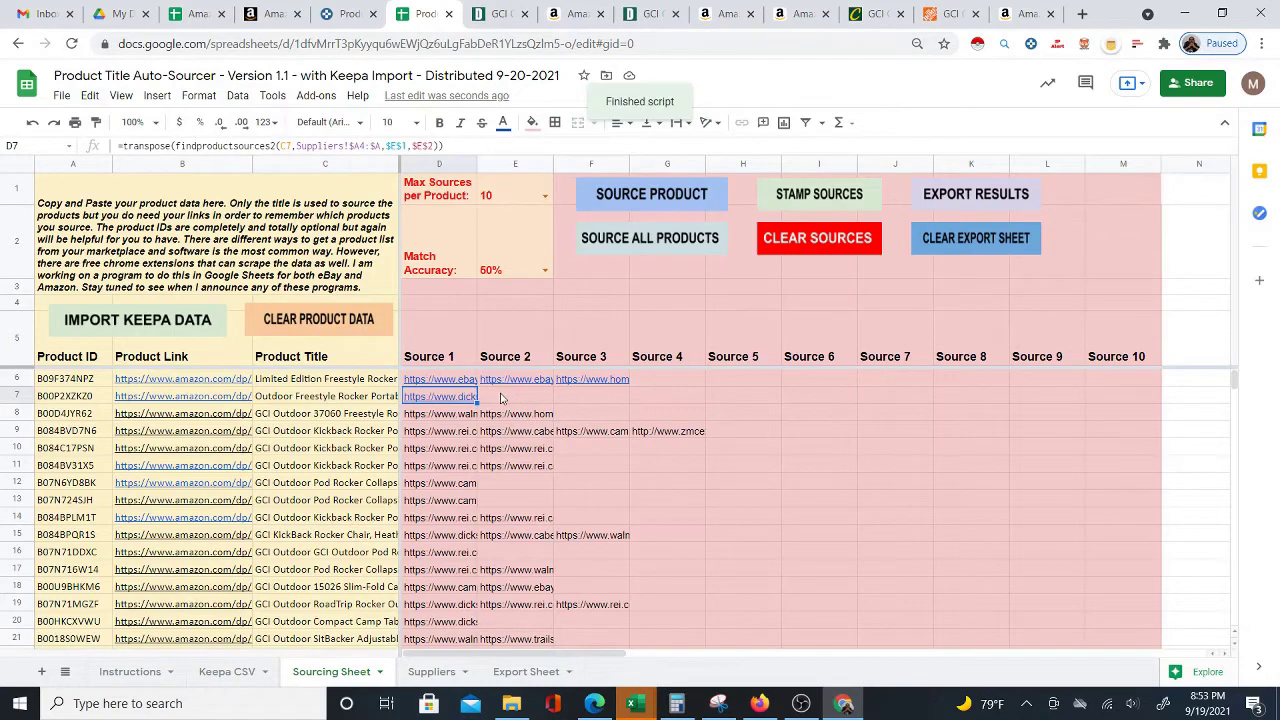
Step: Preview the Source 1 link in row 7 and look through the remaining NOT FOUND results down to about row 42
left_click(500, 401)
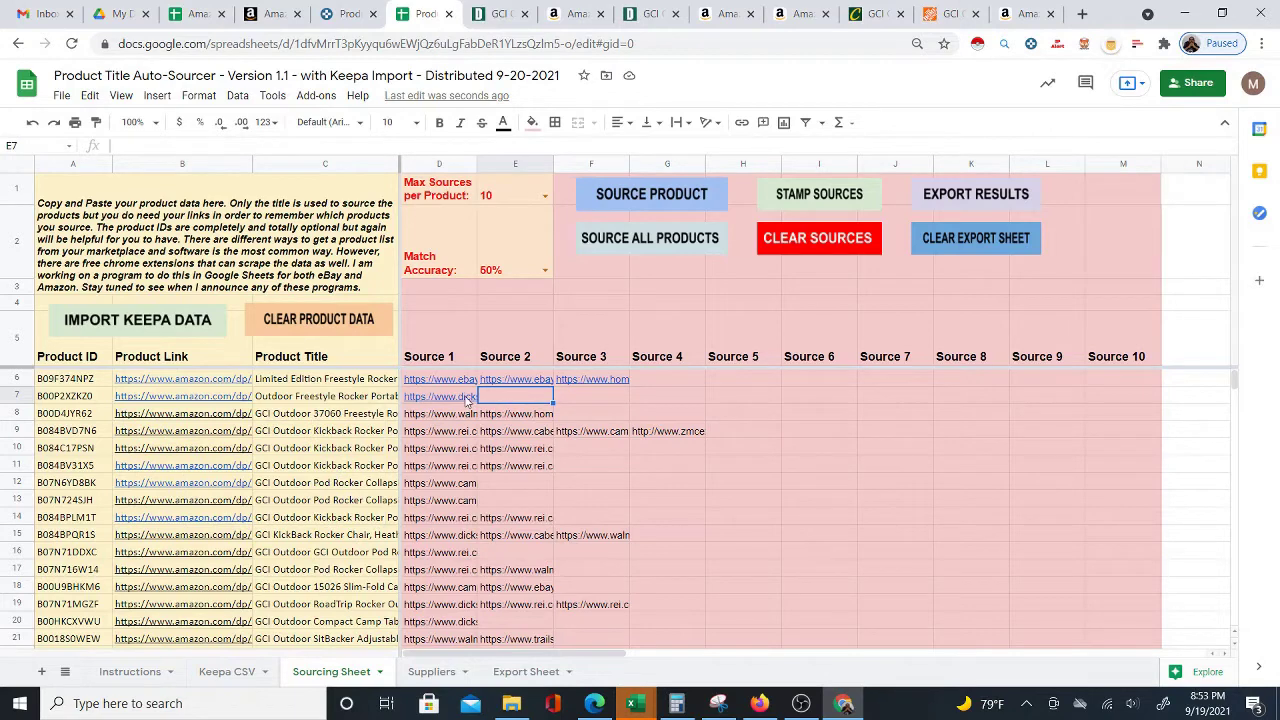
mouse_move(461, 401)
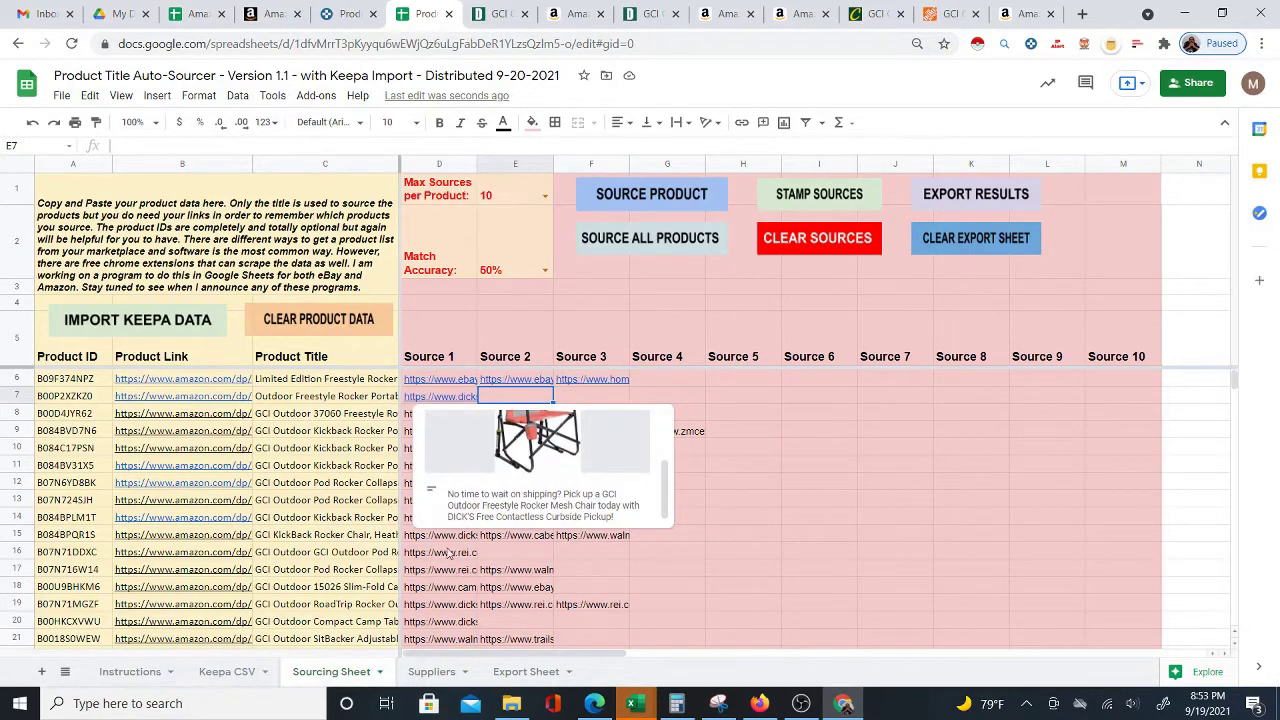
scroll(461, 505, "down", 5)
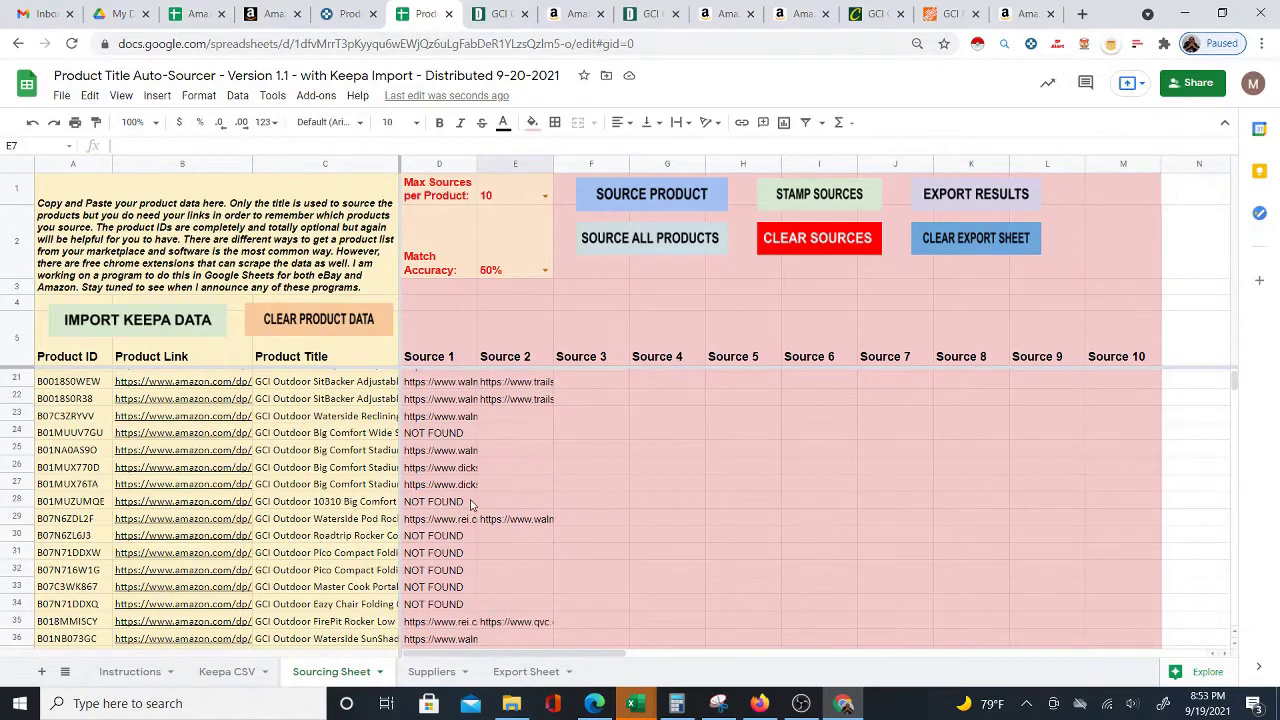
scroll(476, 515, "down", 2)
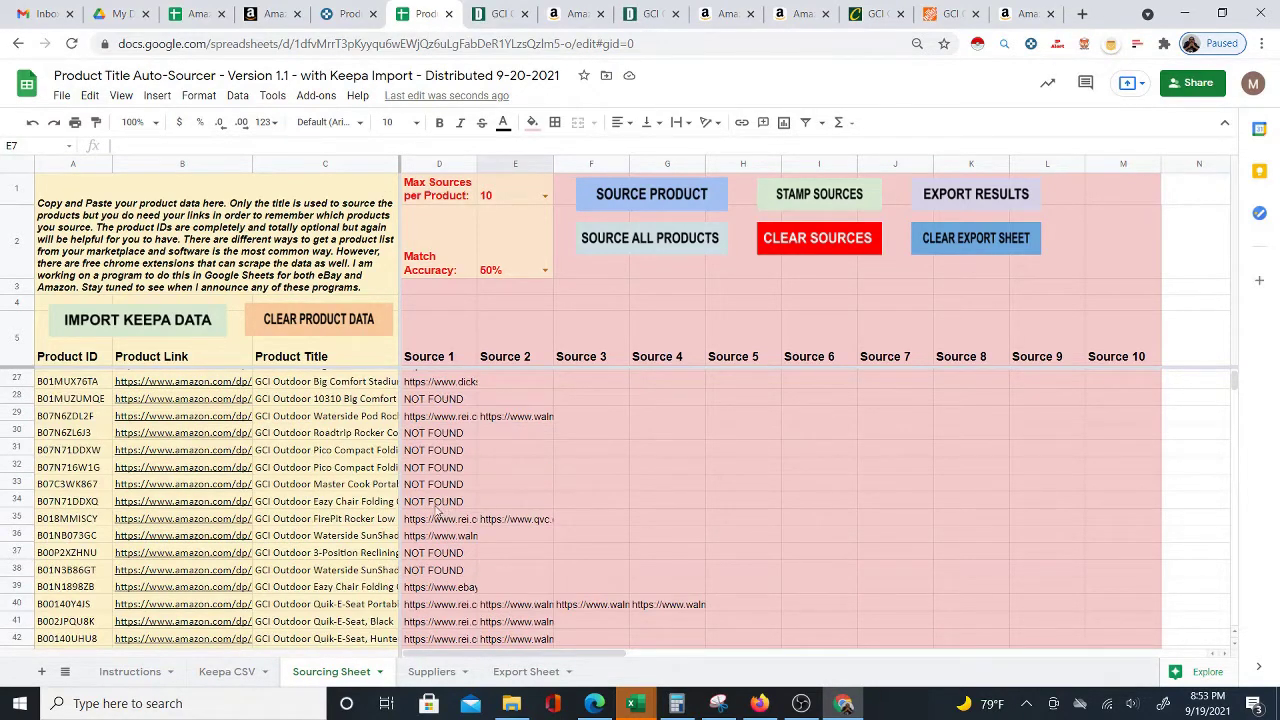
Step: Look through the remaining sourcing results down to about row 64 and return to the first product
scroll(426, 510, "down", 2)
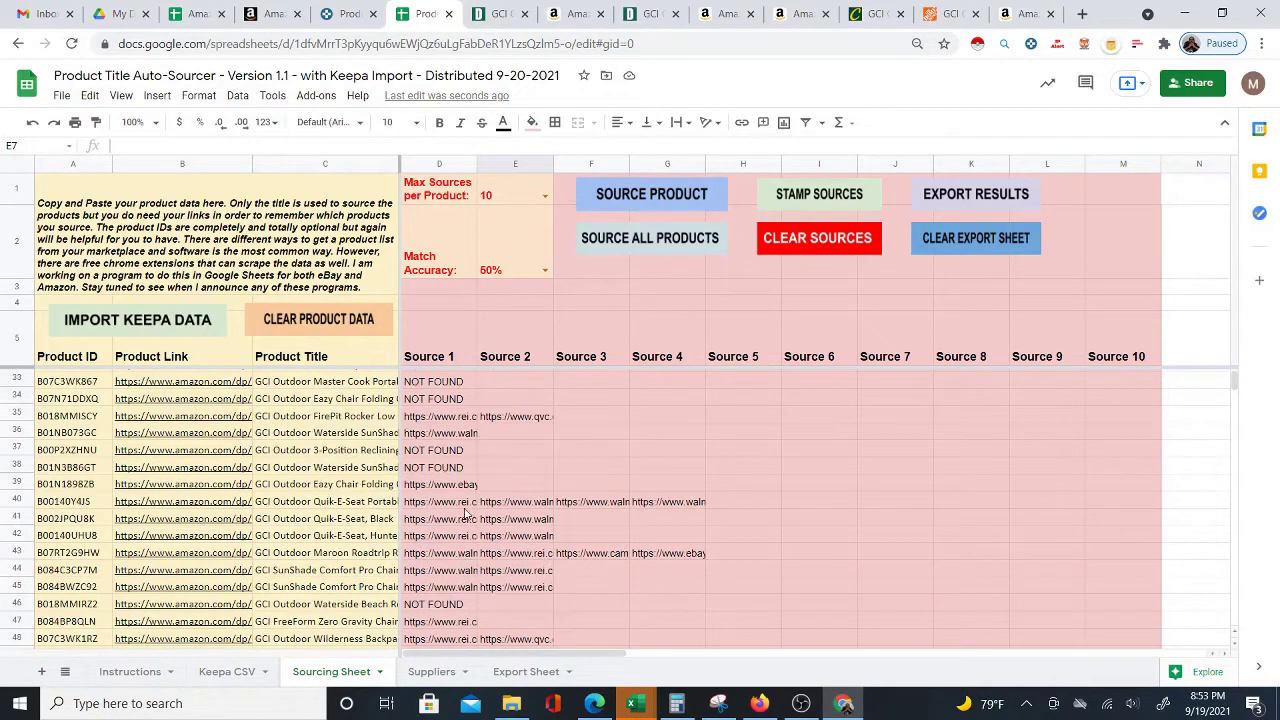
scroll(422, 507, "down", 2)
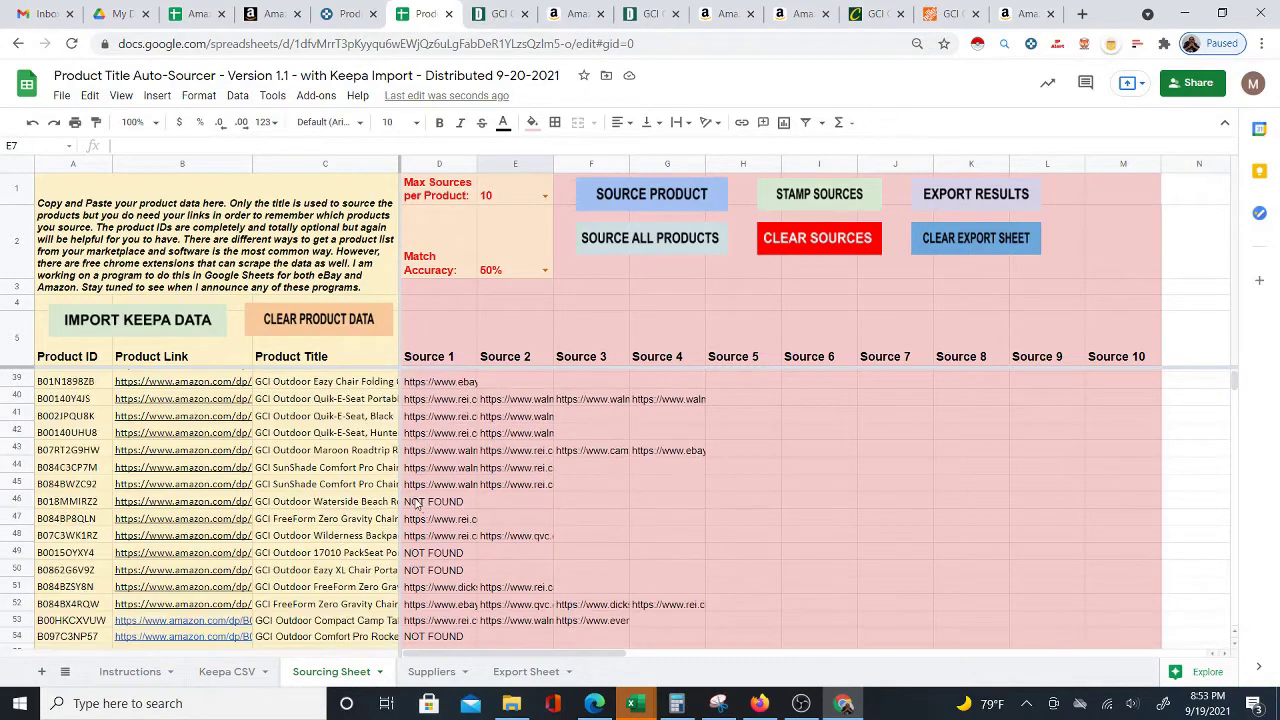
scroll(430, 507, "down", 3)
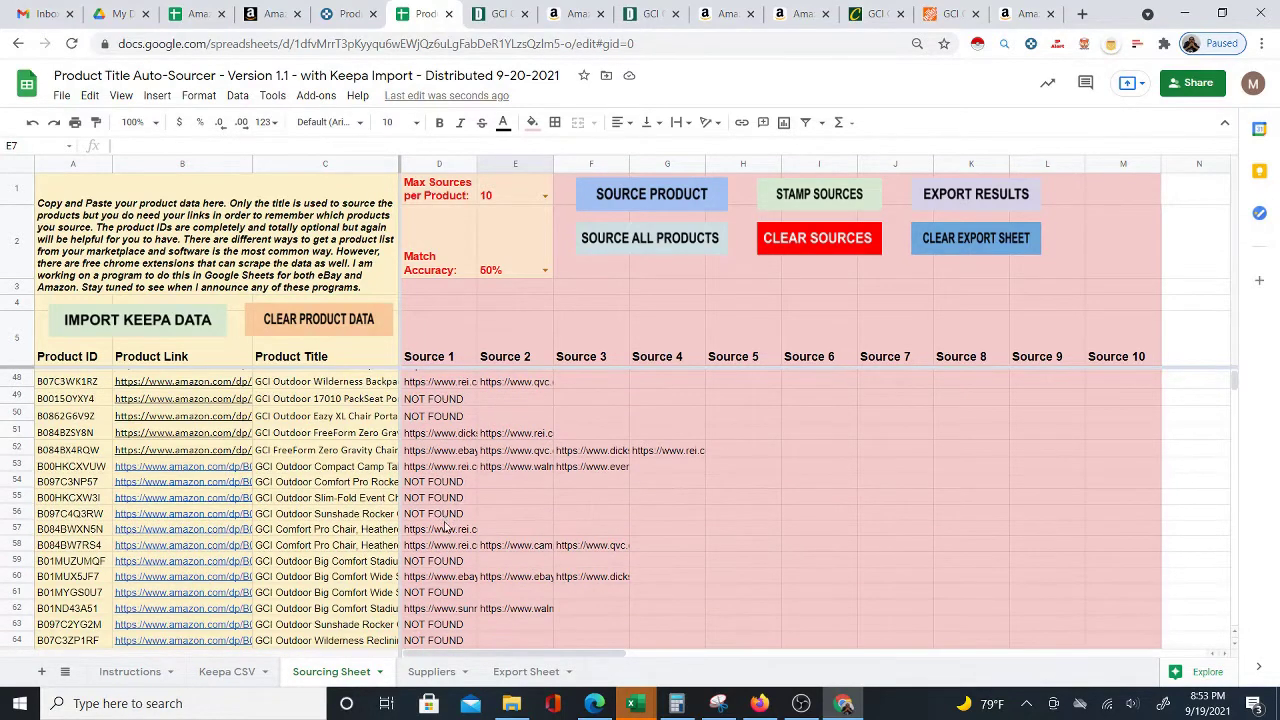
scroll(446, 527, "up", 14)
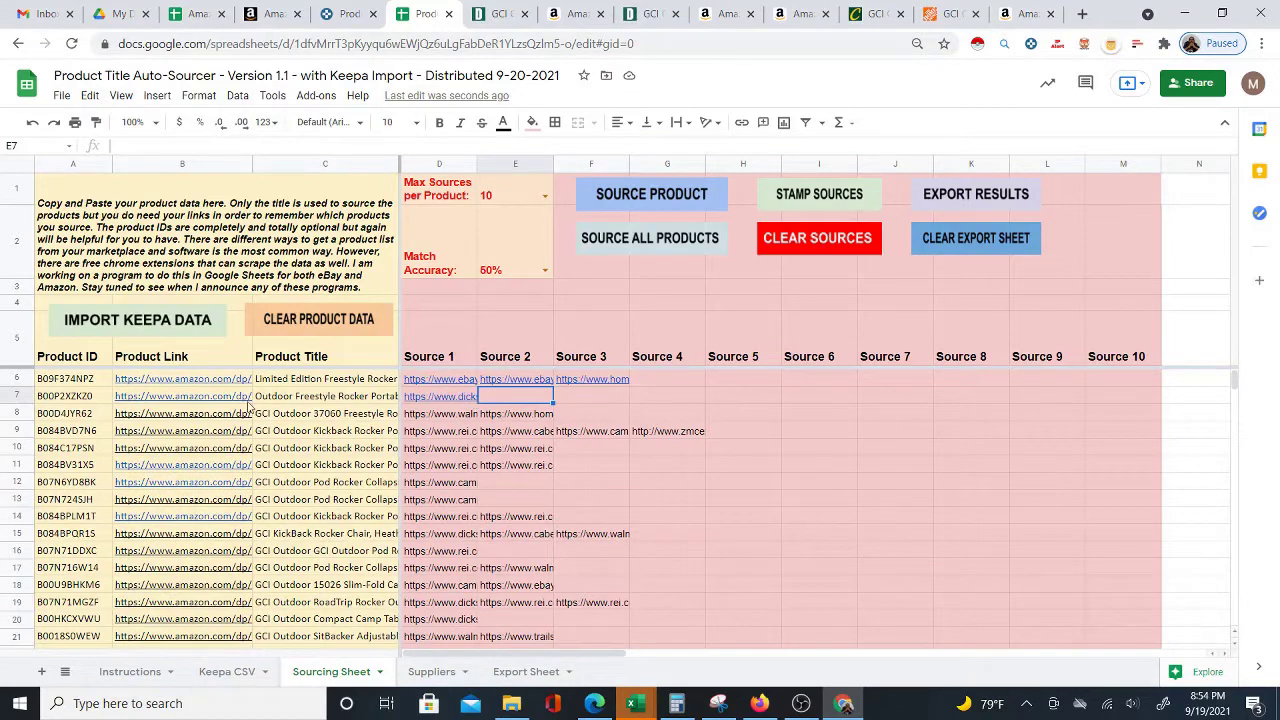
Step: View the Amazon page linked for the product in row 7 and return to the Sourcing Sheet
left_click(211, 398)
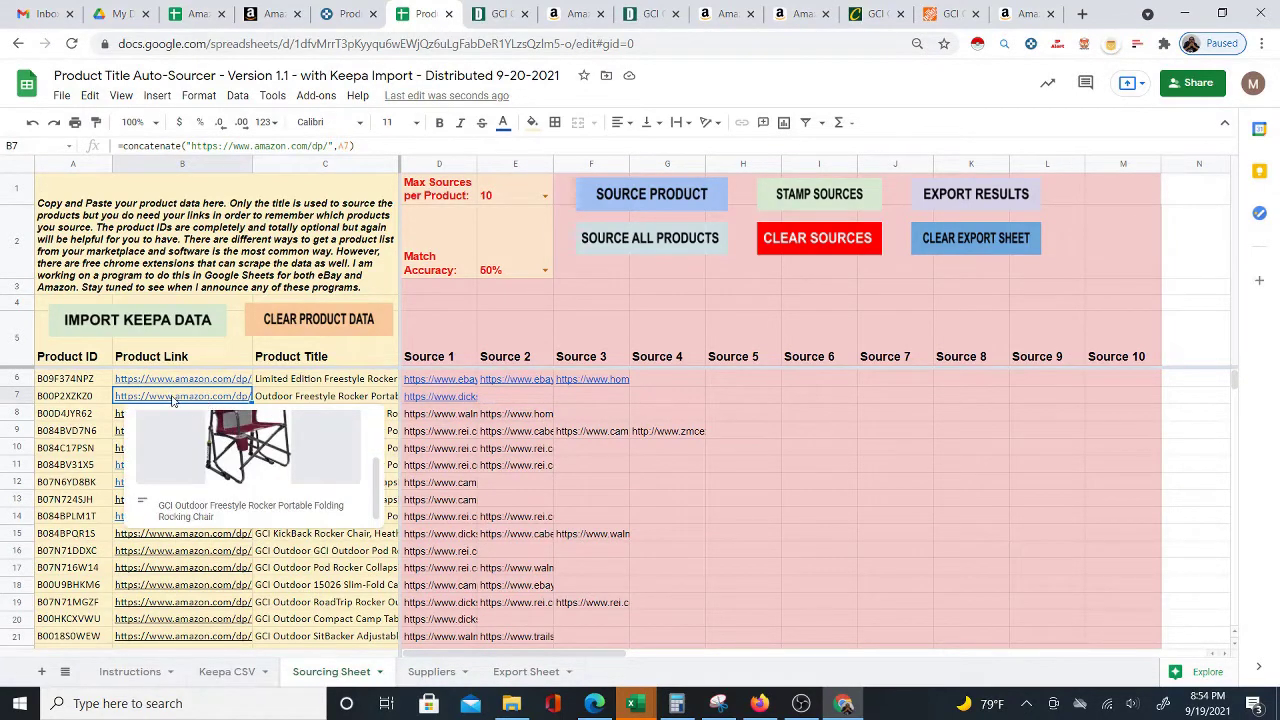
left_click(226, 435)
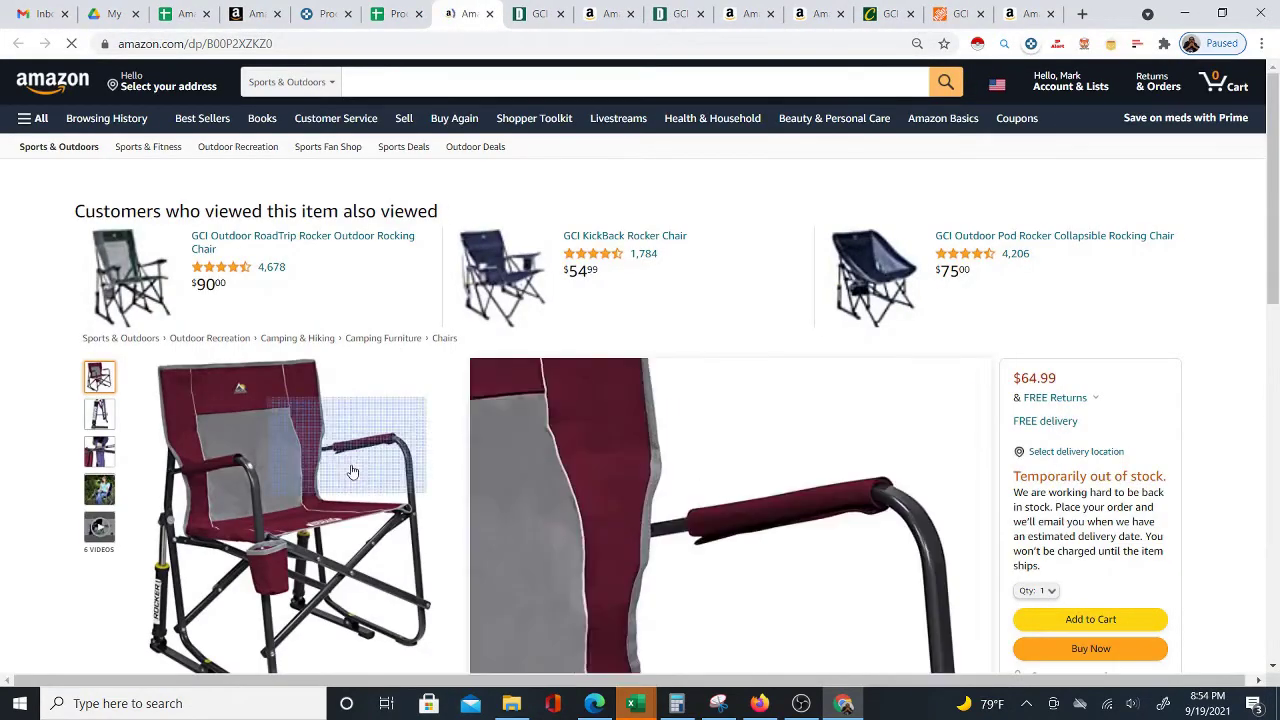
left_click(397, 14)
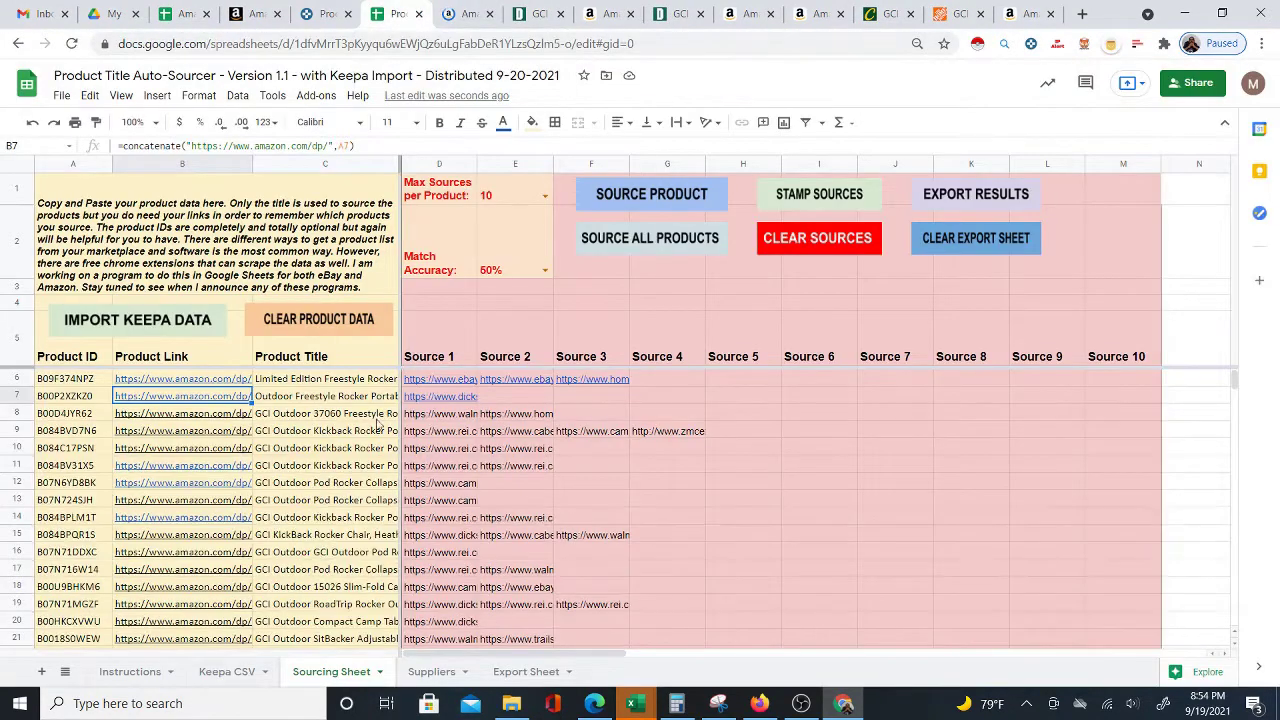
Step: Open the Source 1 link in row 7 and view the GCI Outdoor Freestyle Rocker Mesh Chair in raspberry and red
left_click(452, 397)
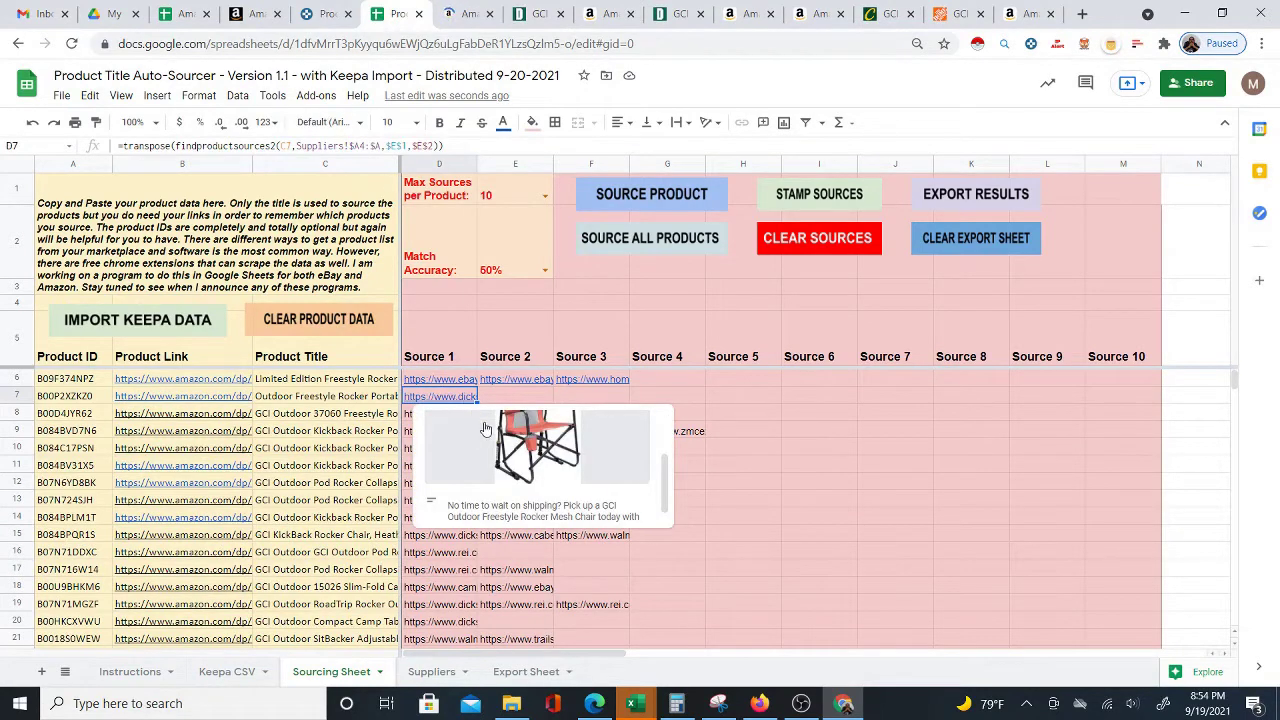
left_click(447, 421)
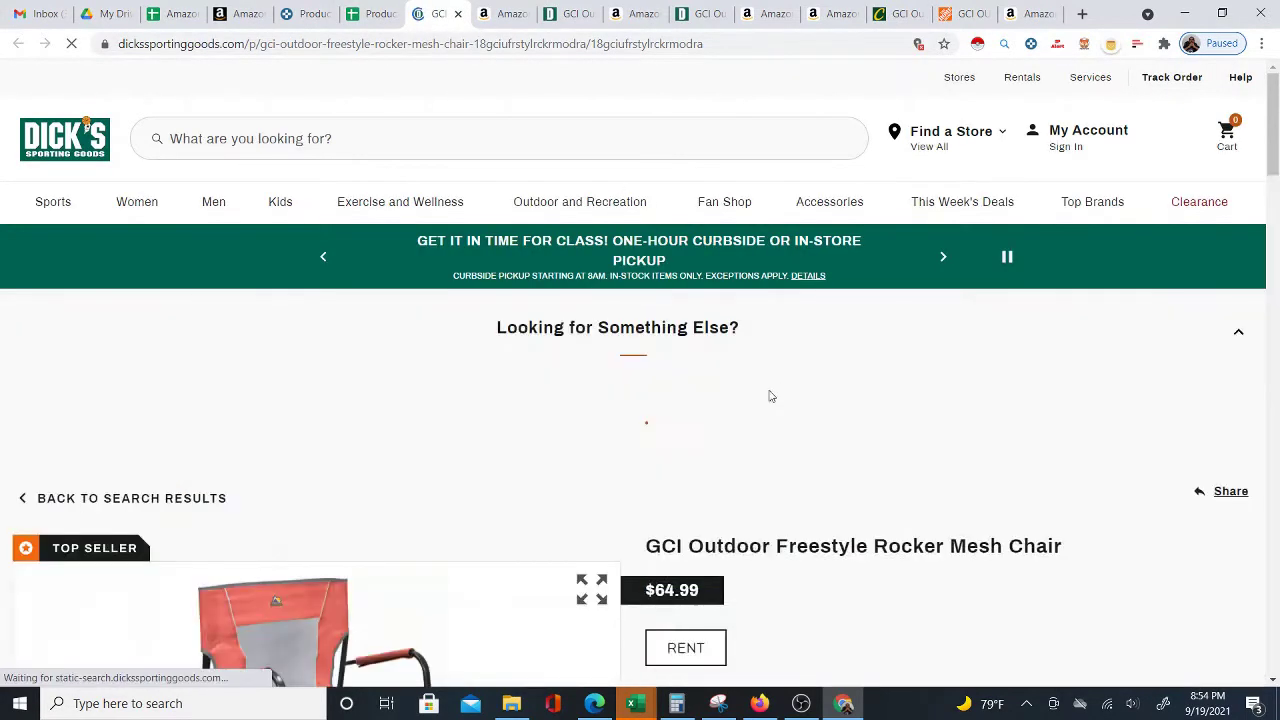
scroll(737, 423, "down", 3)
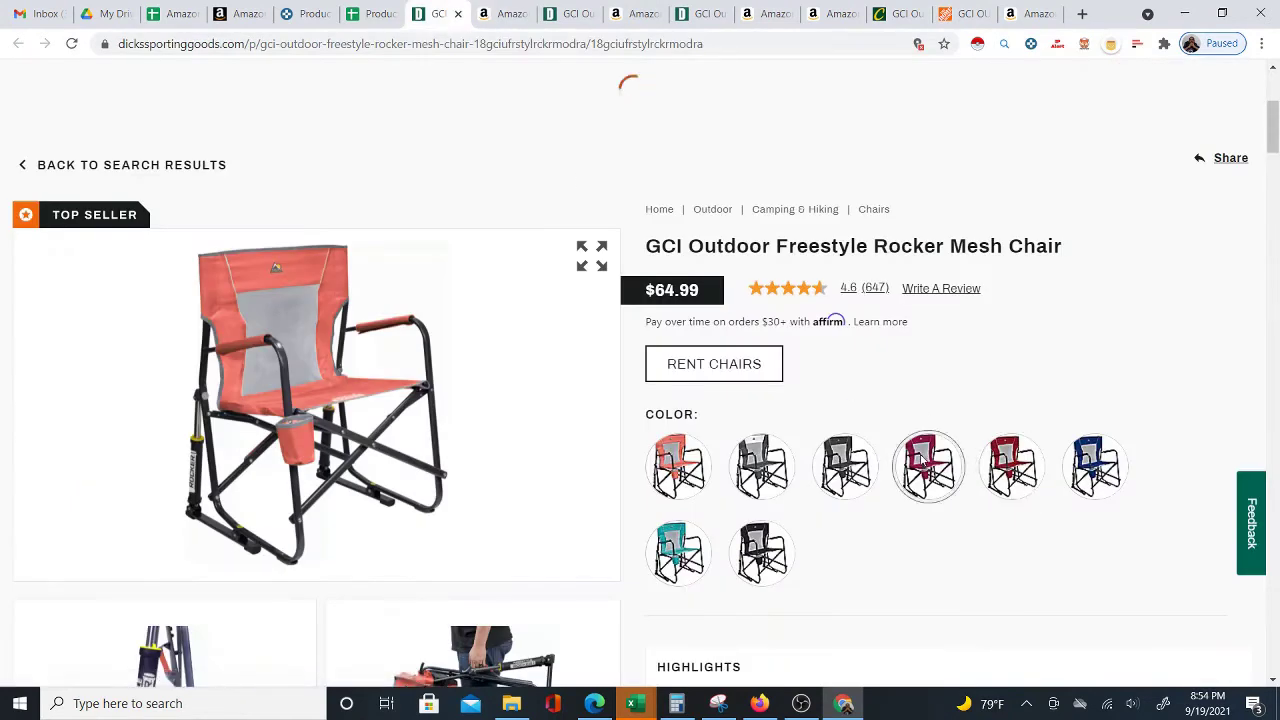
left_click(945, 466)
left_click(1008, 630)
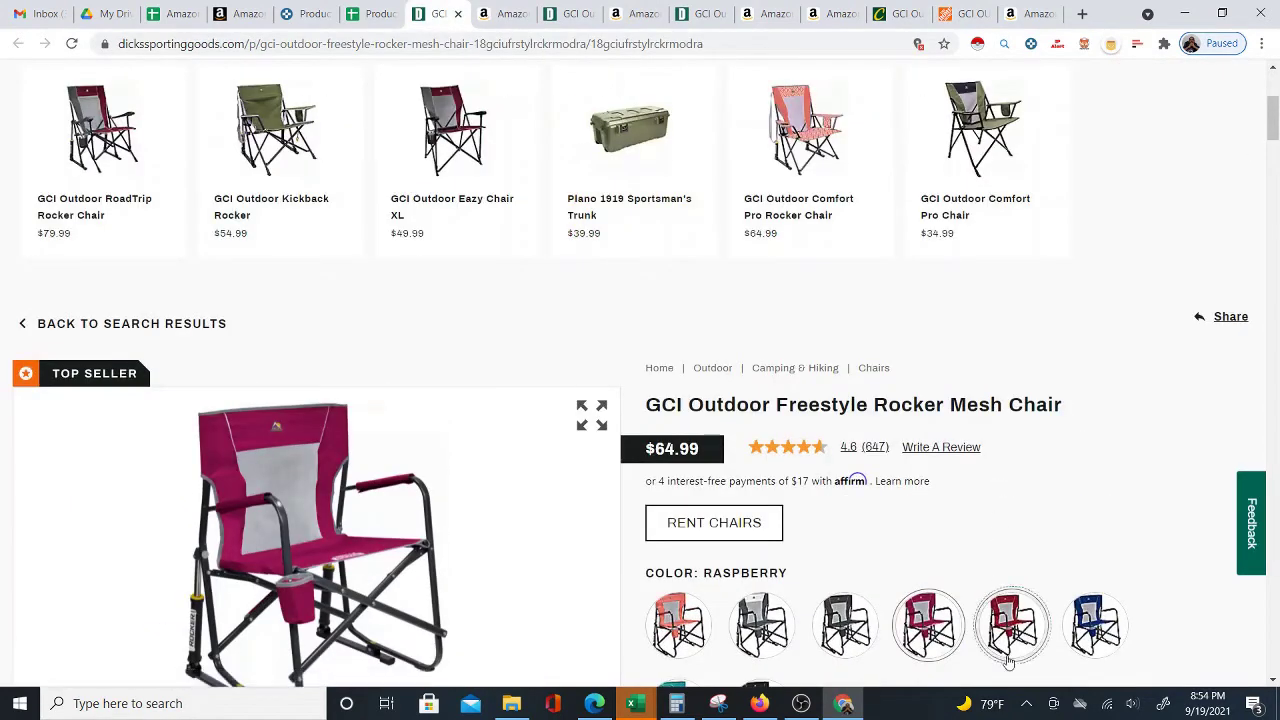
Step: Compare the Dick's chair with the Amazon listing, close both product pages and return to the Sourcing Sheet
left_click(503, 14)
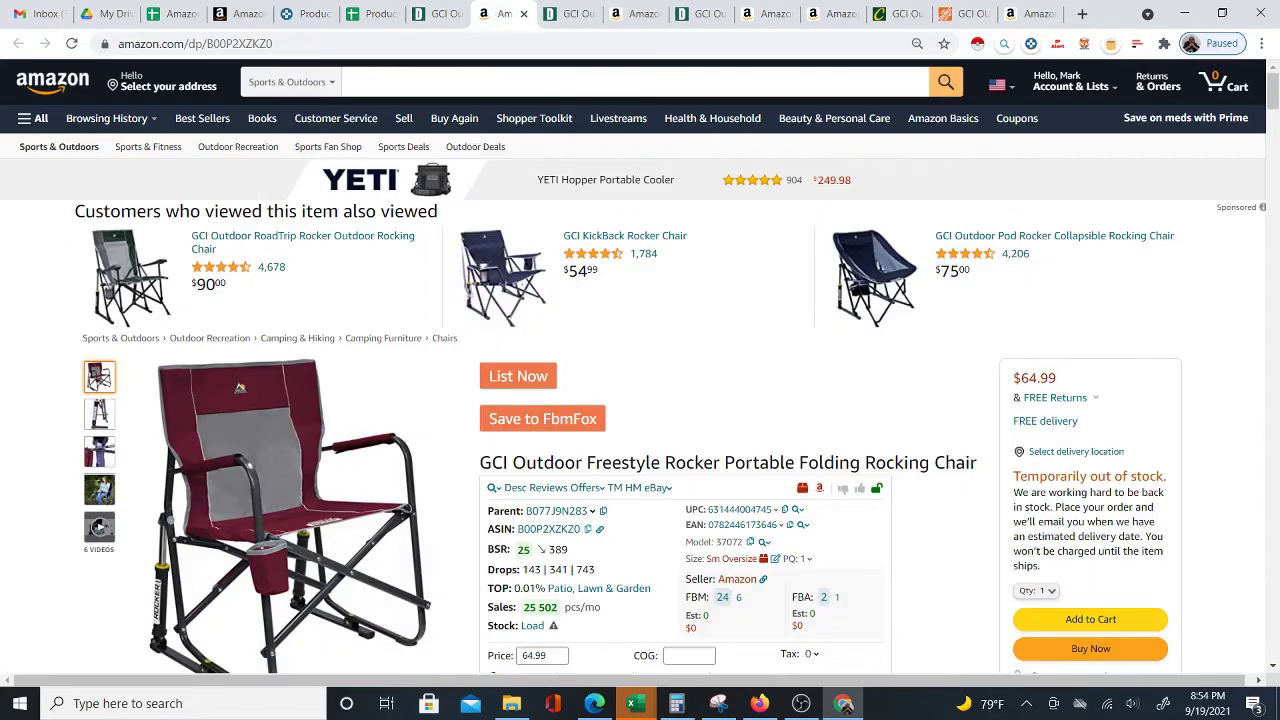
left_click(437, 14)
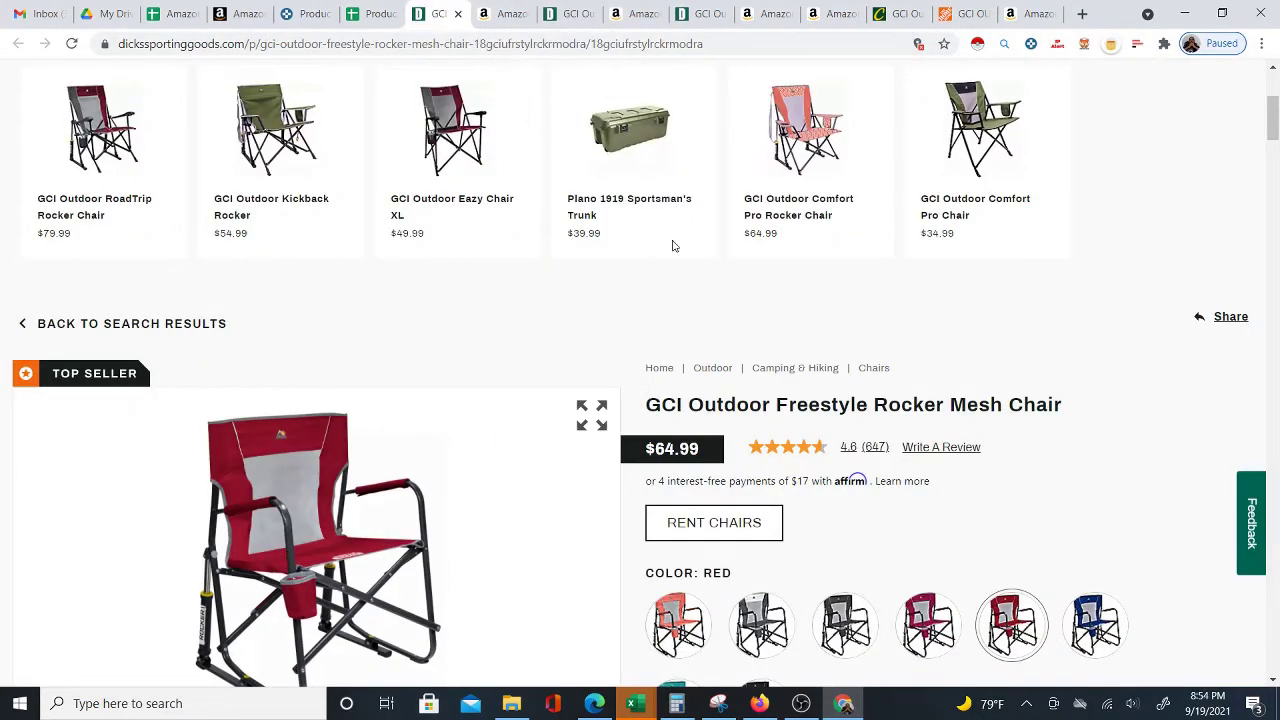
left_click(458, 14)
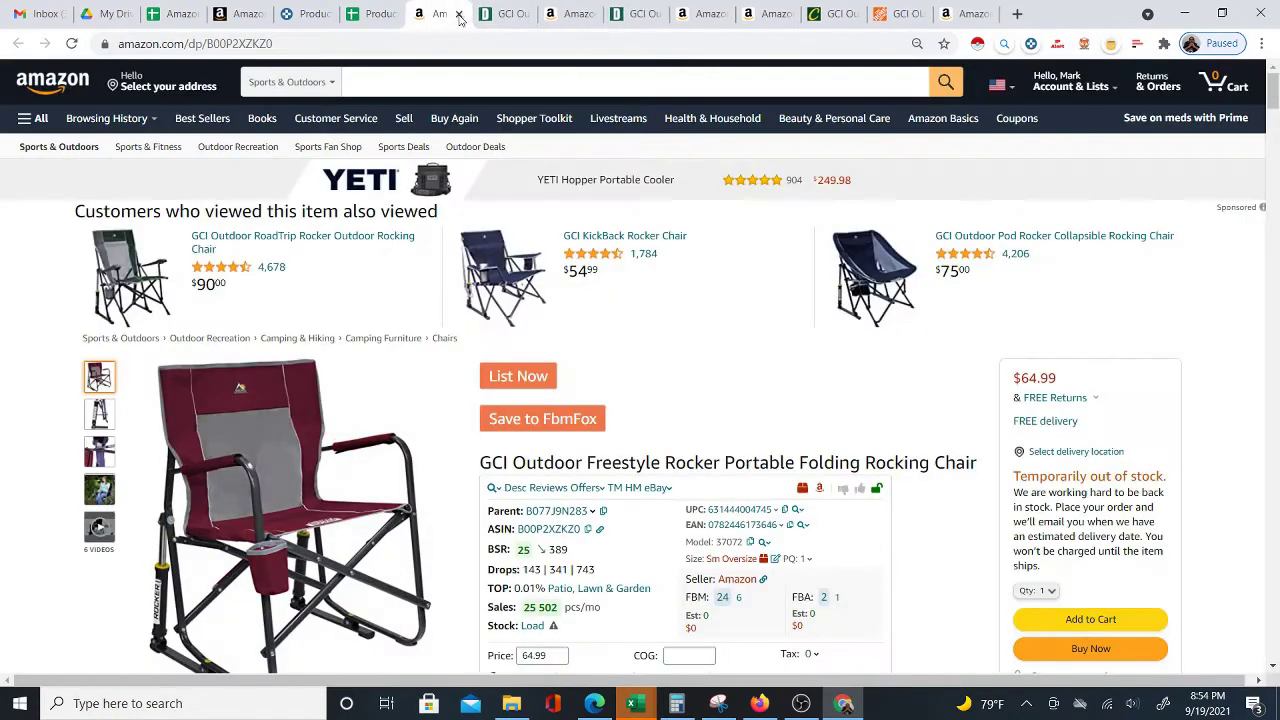
left_click(459, 14)
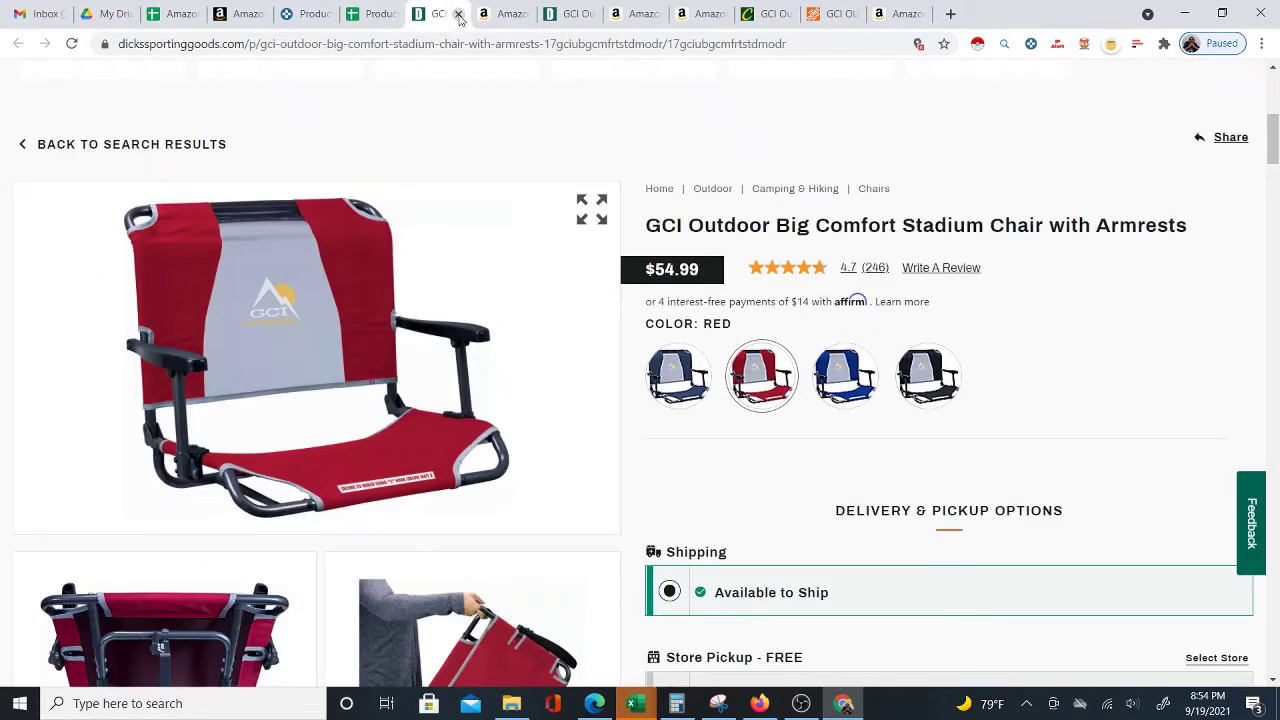
left_click(393, 13)
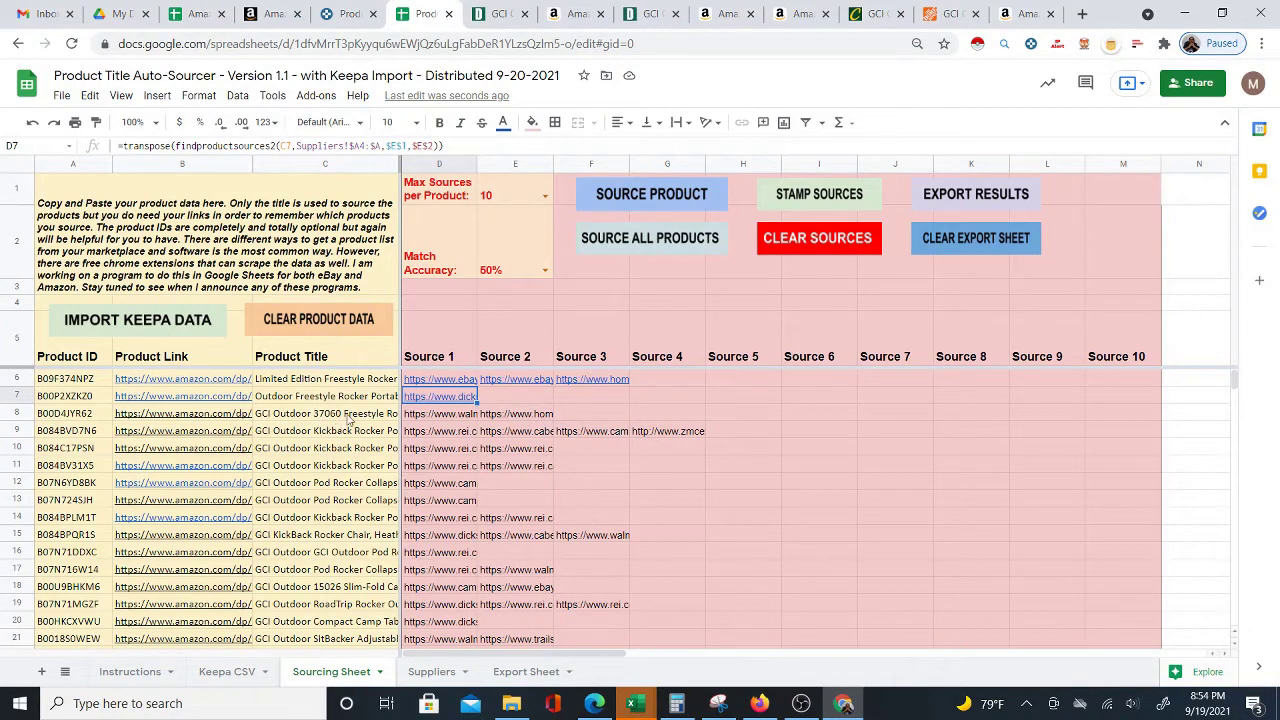
Step: Examine the full product titles in rows 8, 11 and 6 of the Sourcing Sheet
left_click(316, 415)
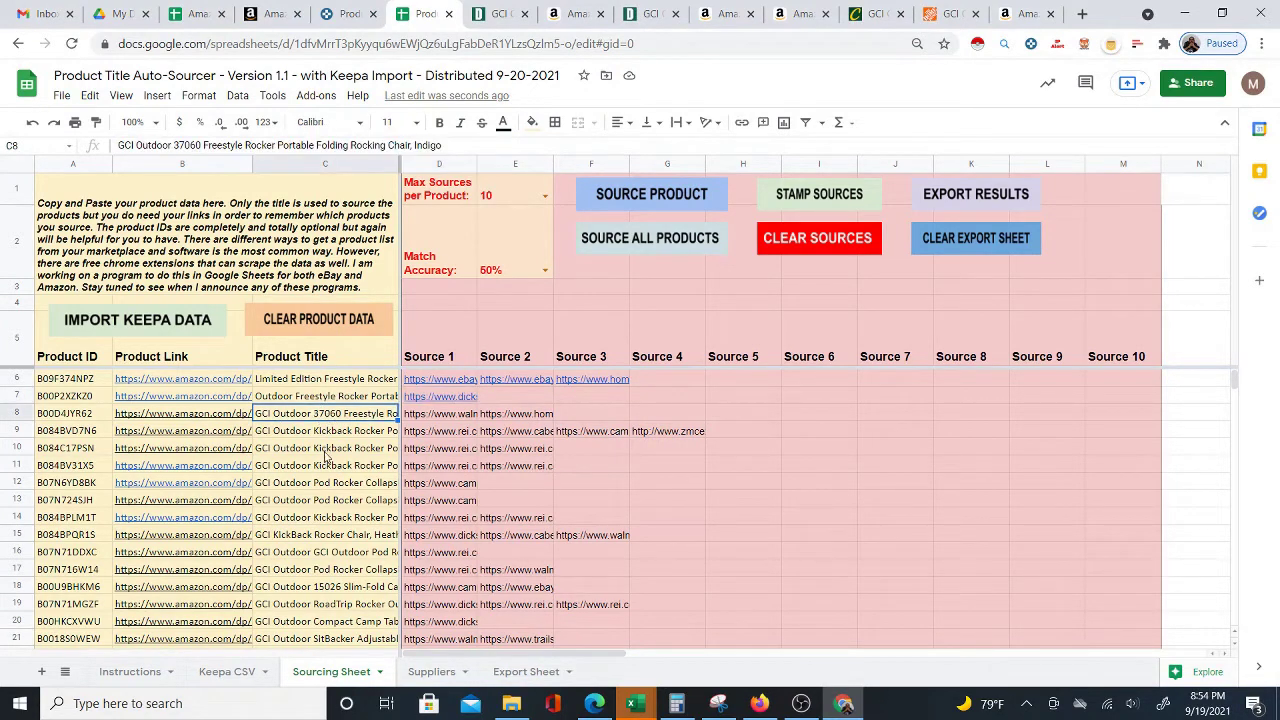
left_click(326, 465)
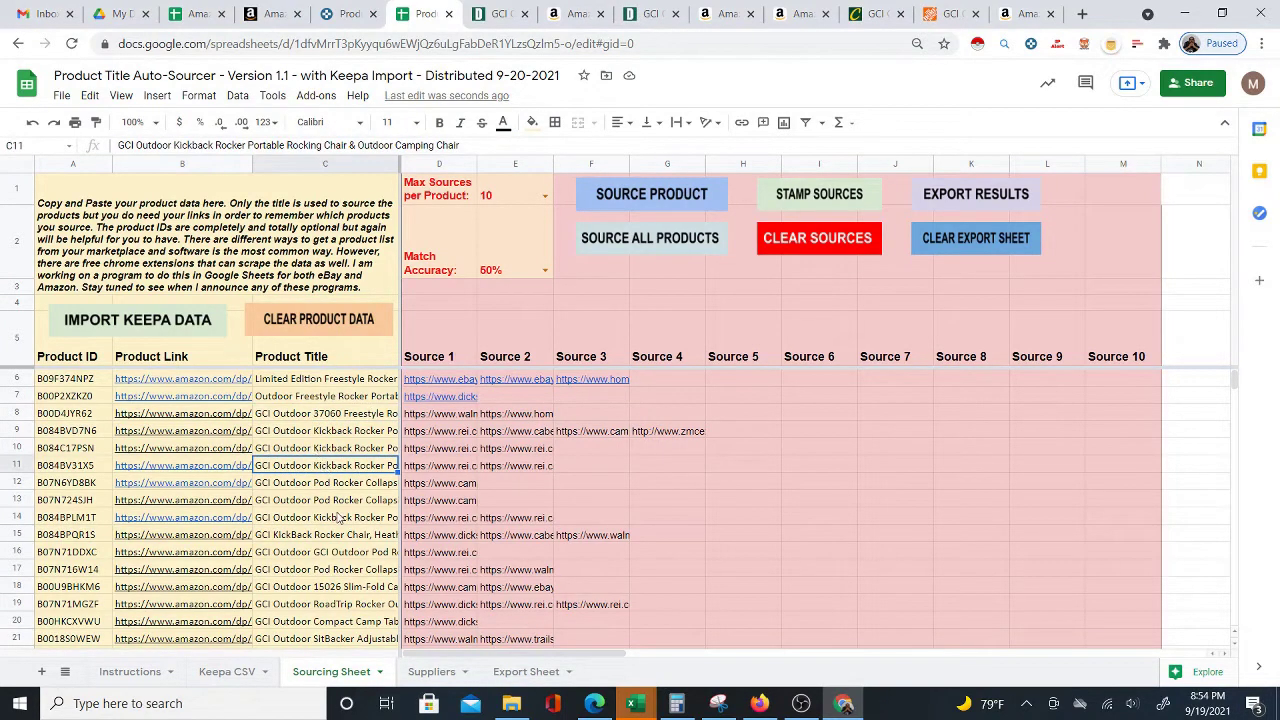
scroll(338, 517, "down", 5)
scroll(340, 500, "up", 5)
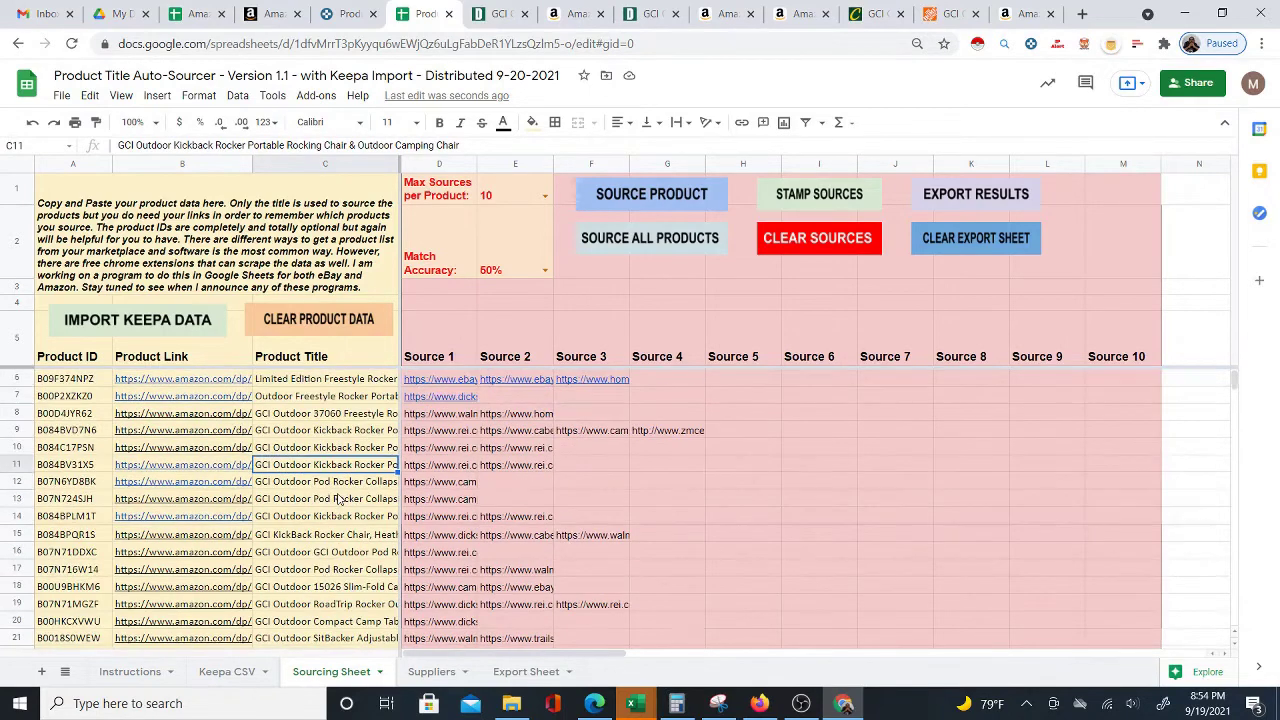
left_click(318, 416)
left_click(326, 380)
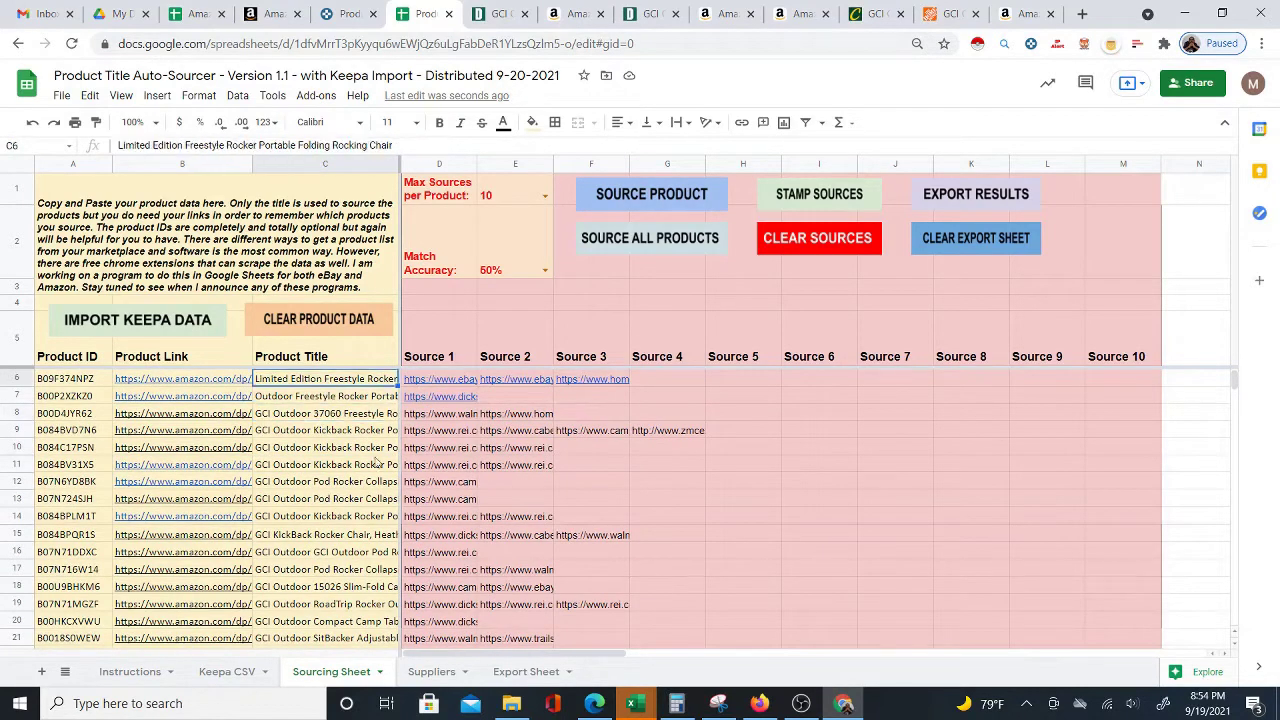
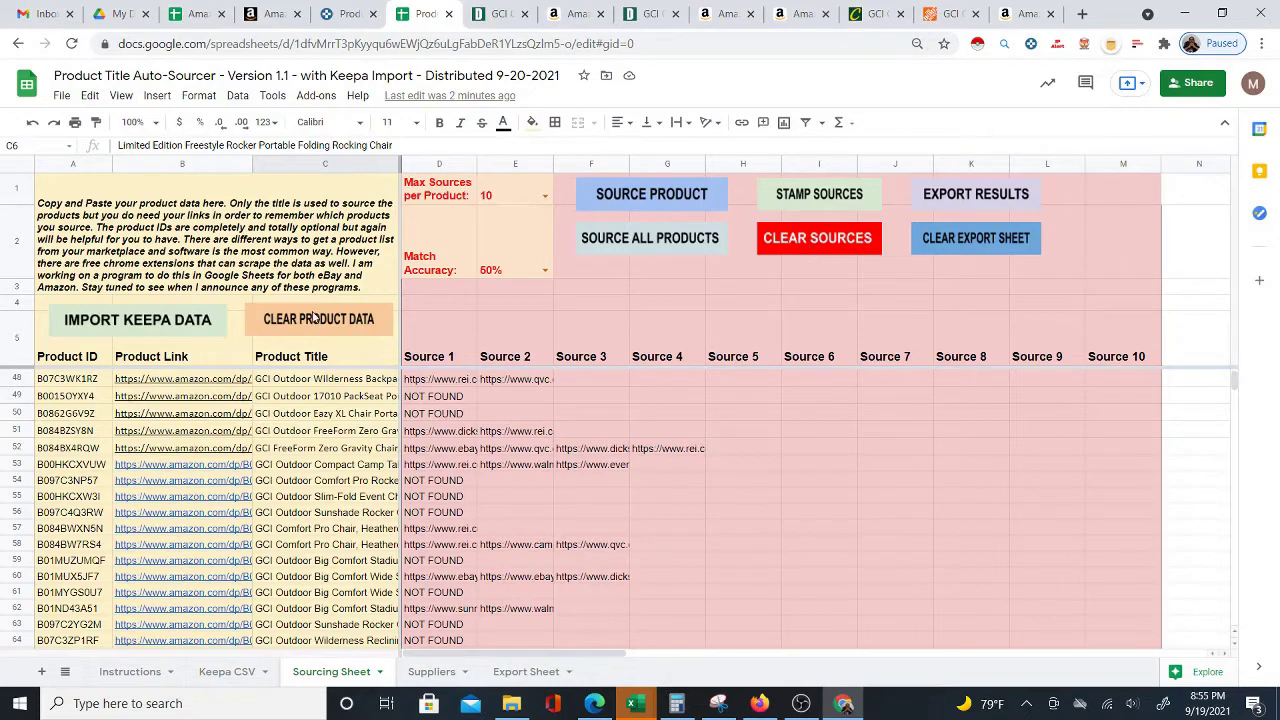
Step: Clear the product data on the Sourcing Sheet and open the Keepa CSV sheet
left_click(307, 329)
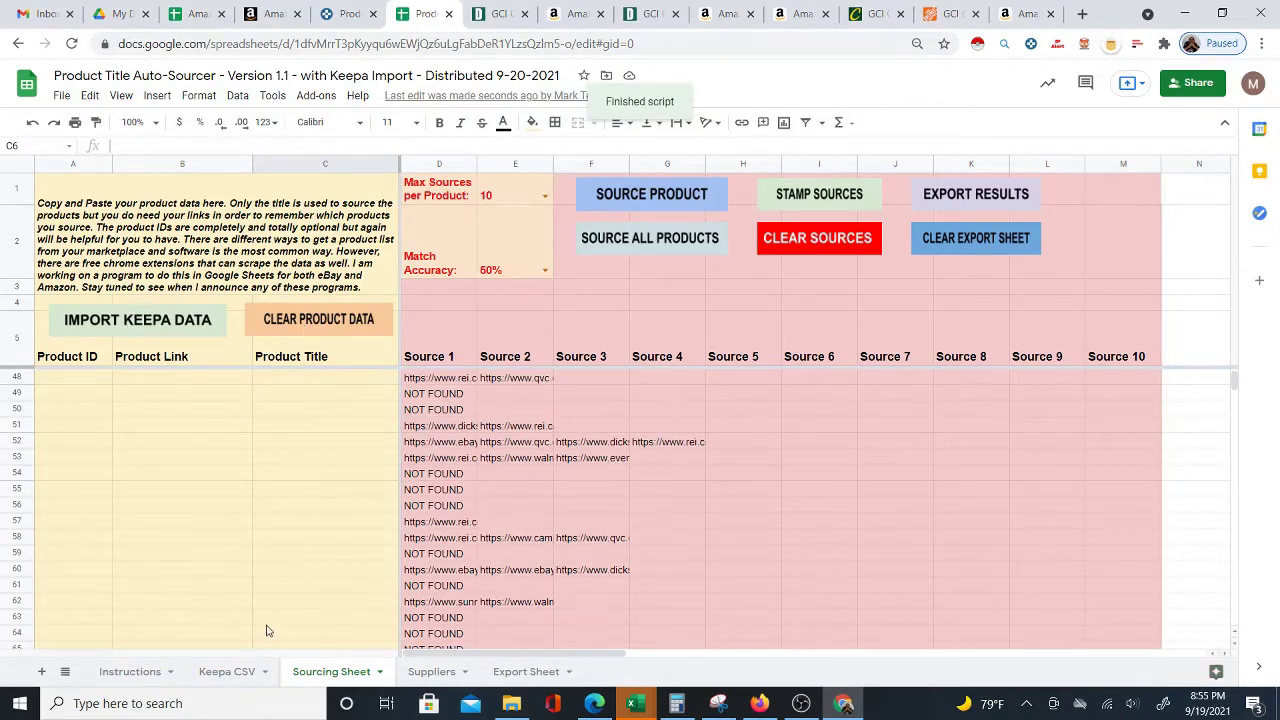
left_click(222, 676)
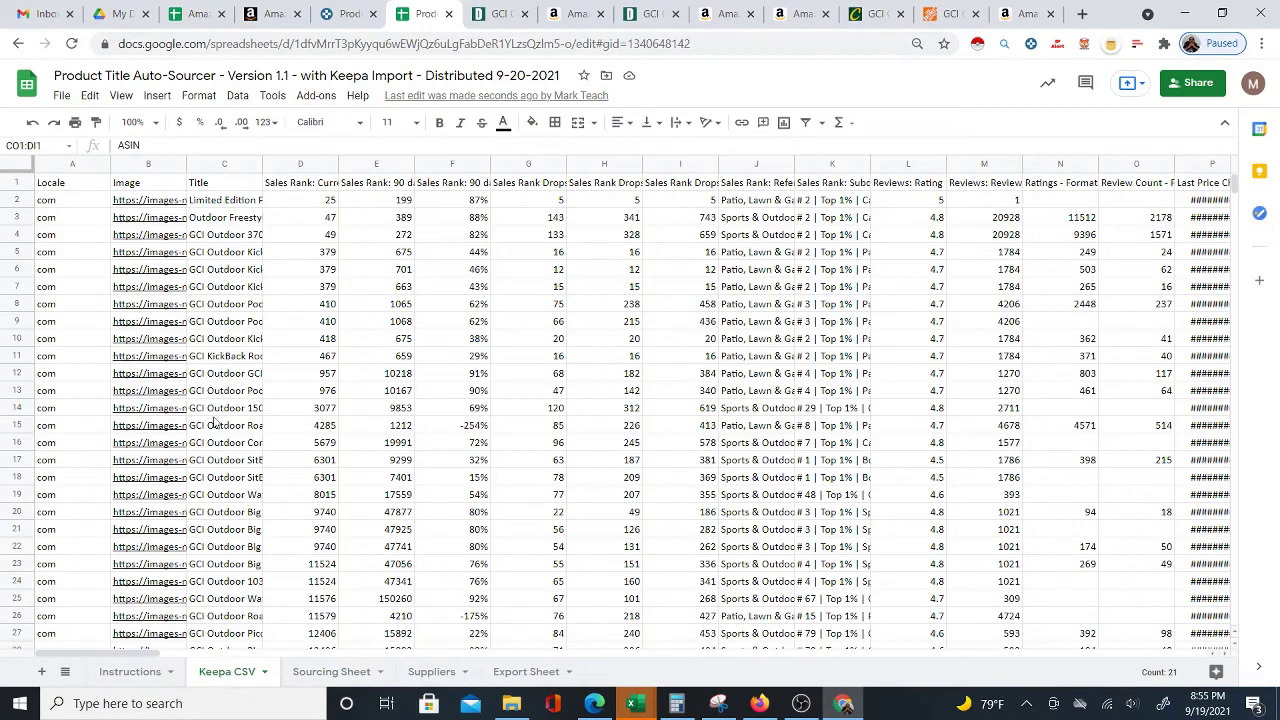
left_click(61, 95)
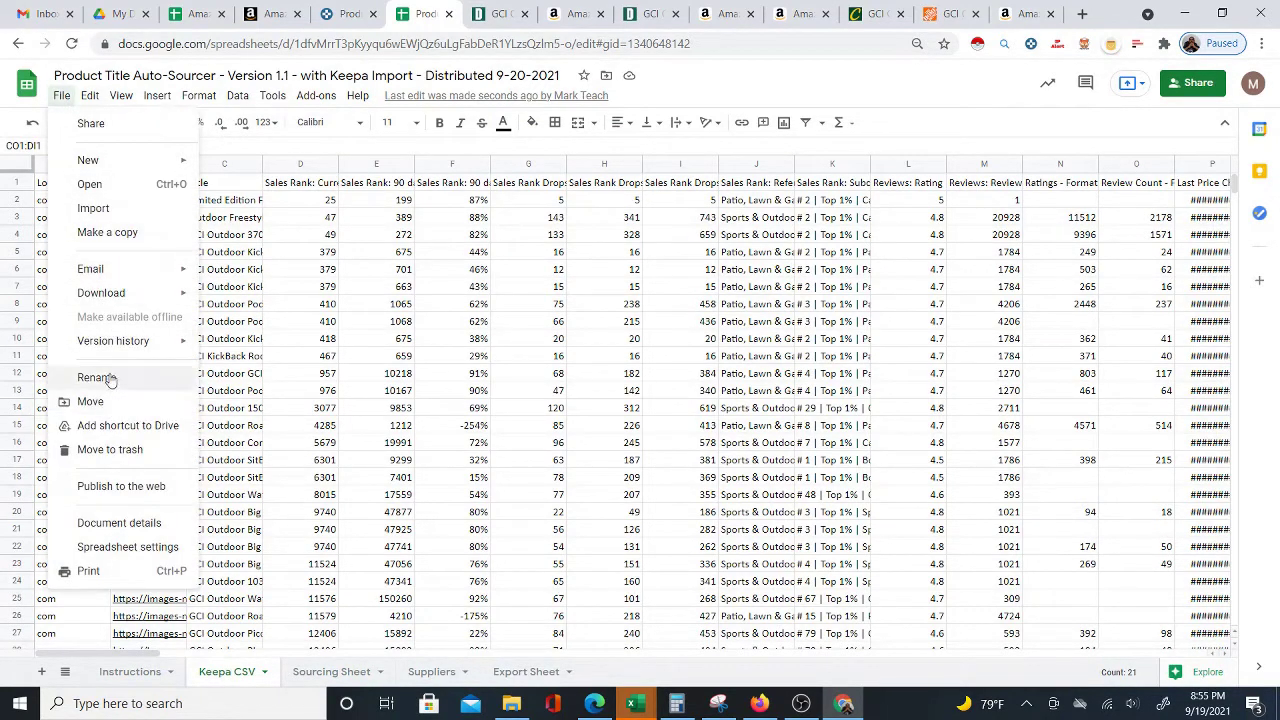
left_click(92, 209)
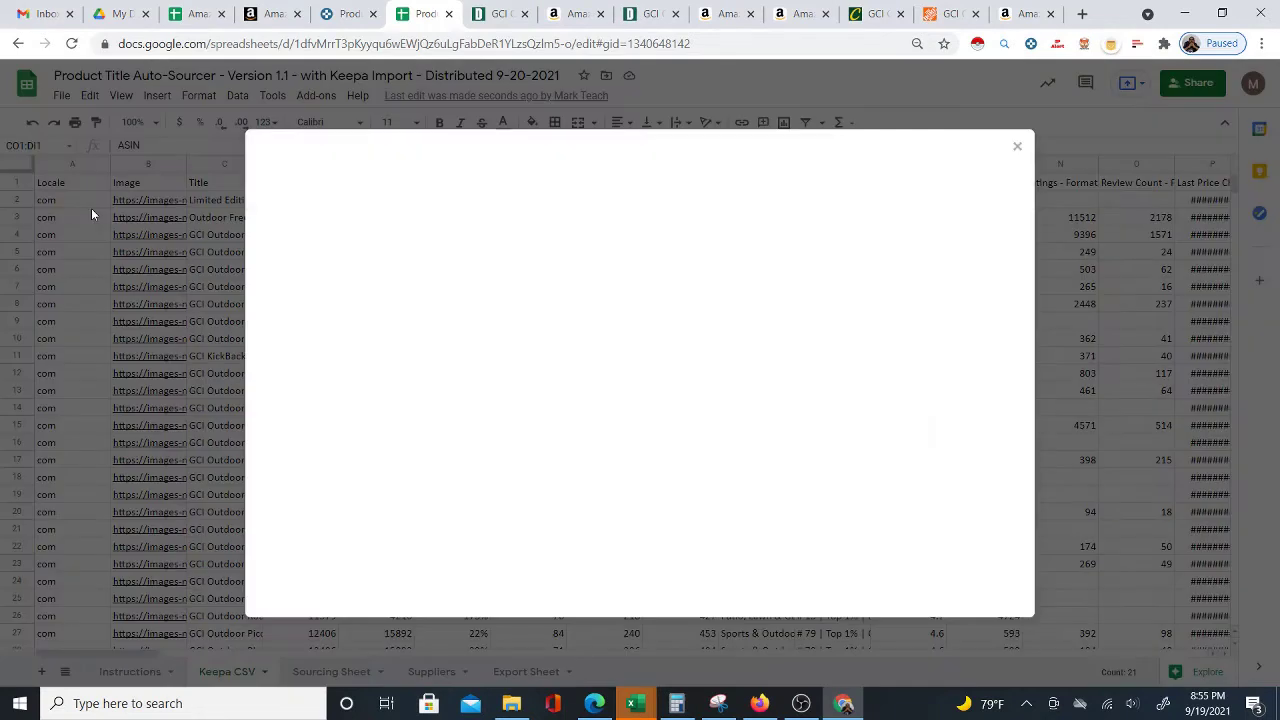
left_click(517, 190)
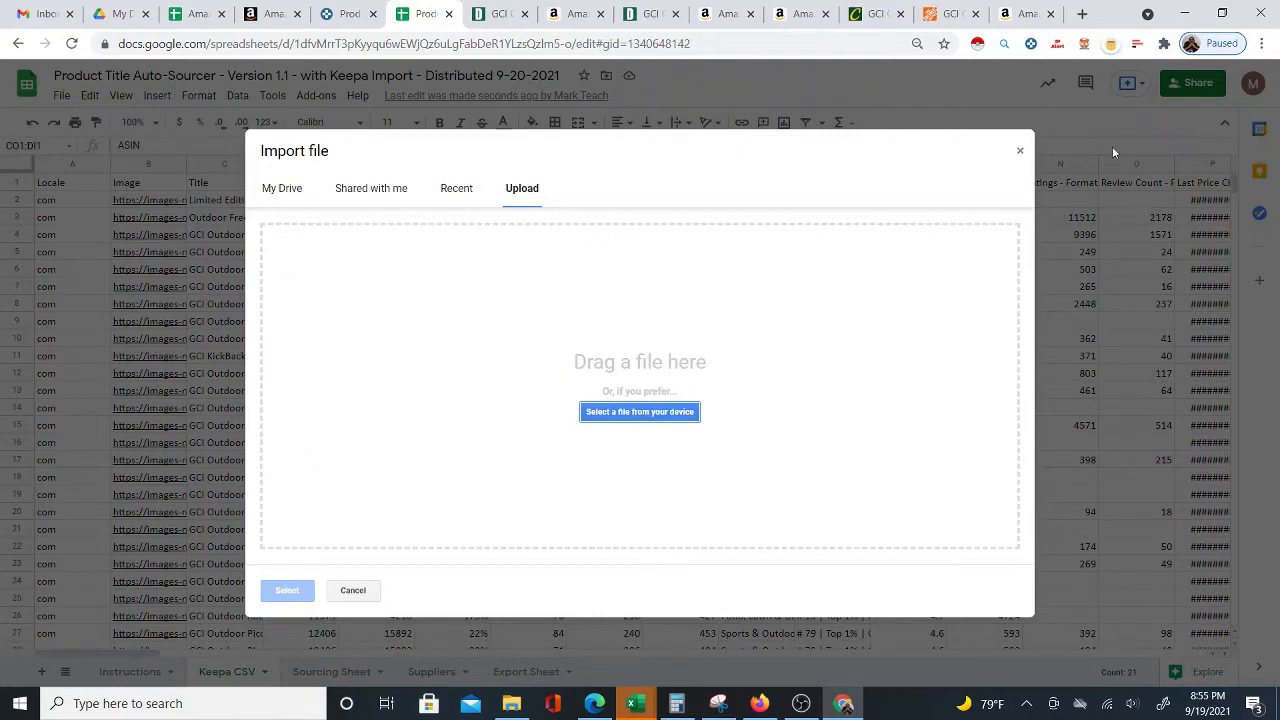
left_click(1020, 151)
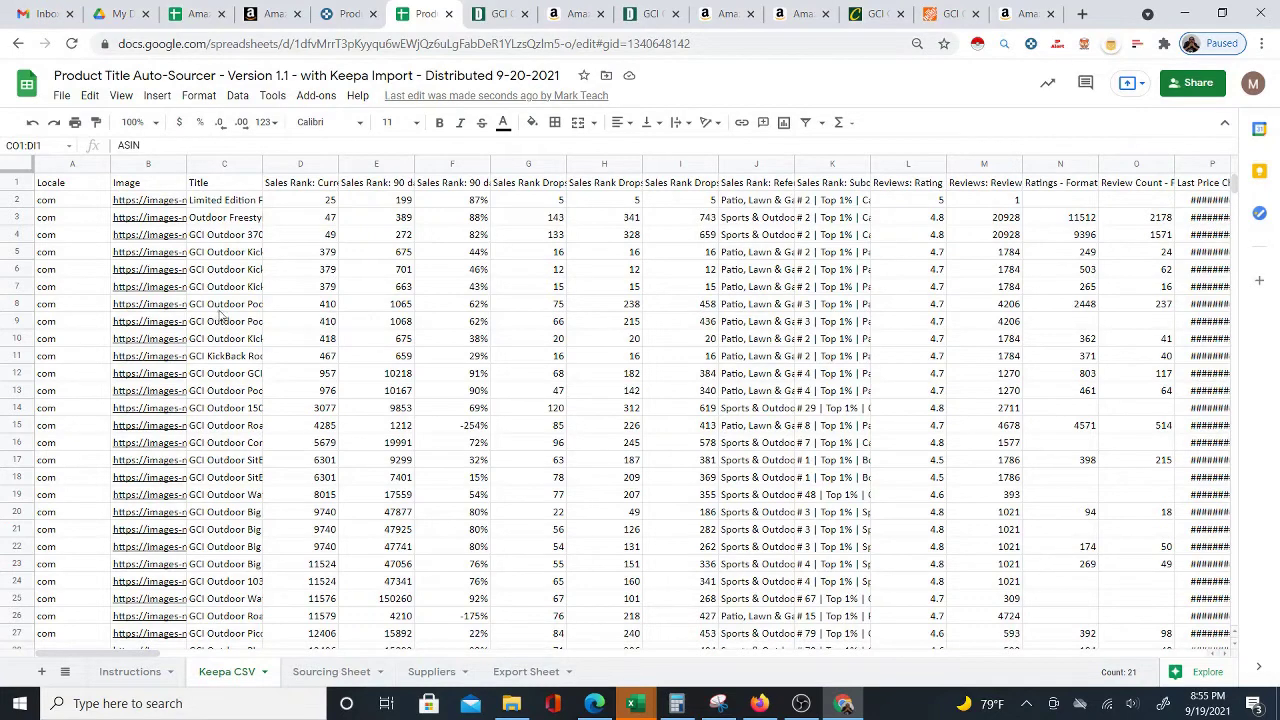
Step: Select cell A1 of the Keepa CSV sheet, view the Product_Finder.2021_09_19 export in Excel and return to the browser
left_click(70, 190)
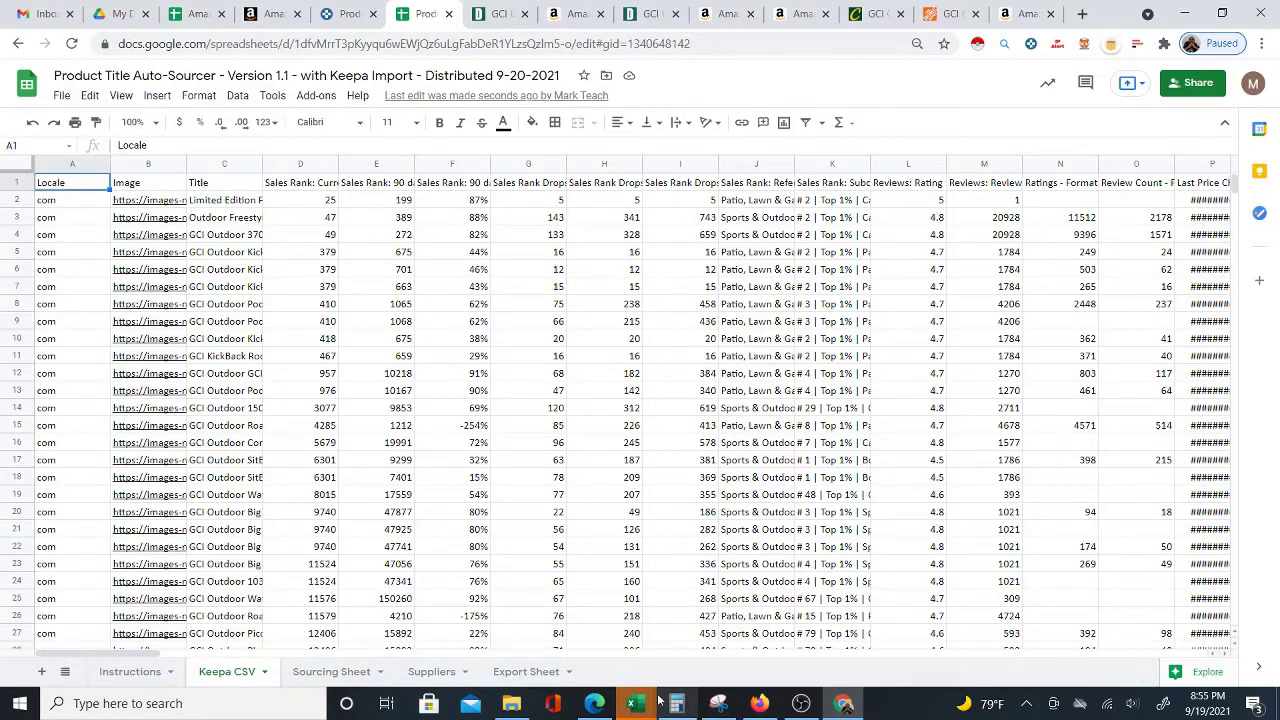
mouse_move(641, 707)
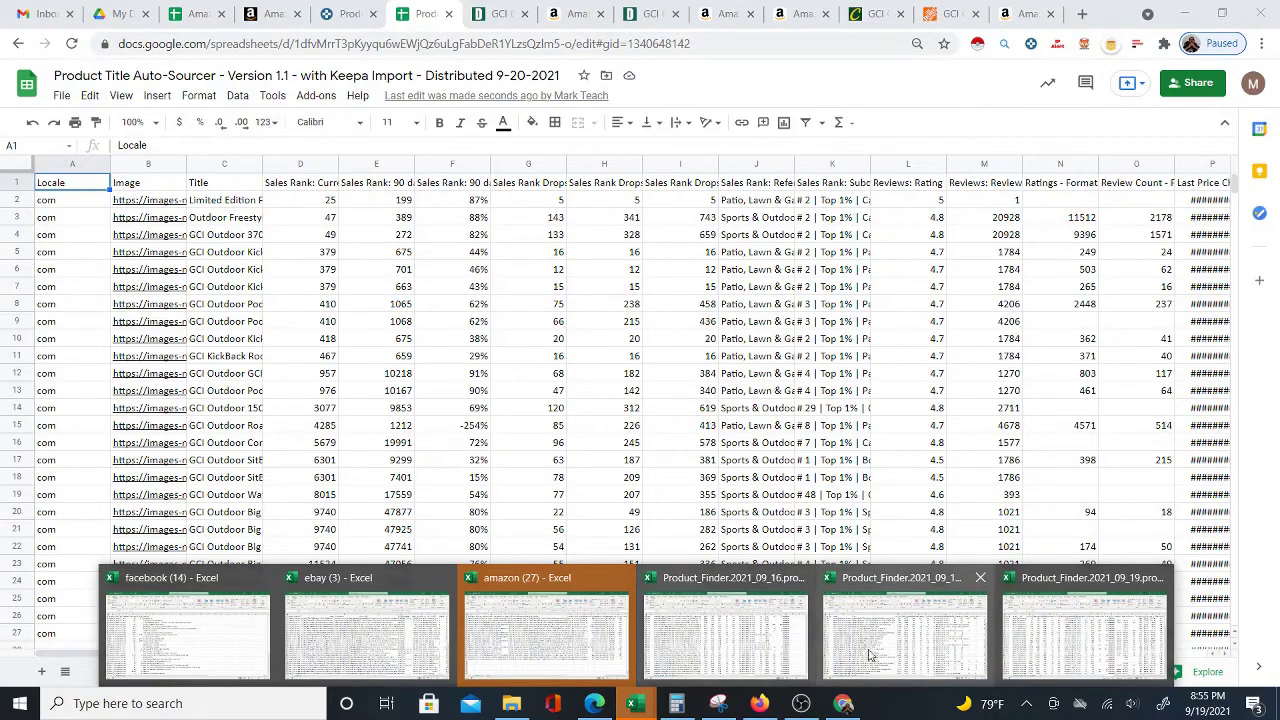
left_click(1060, 648)
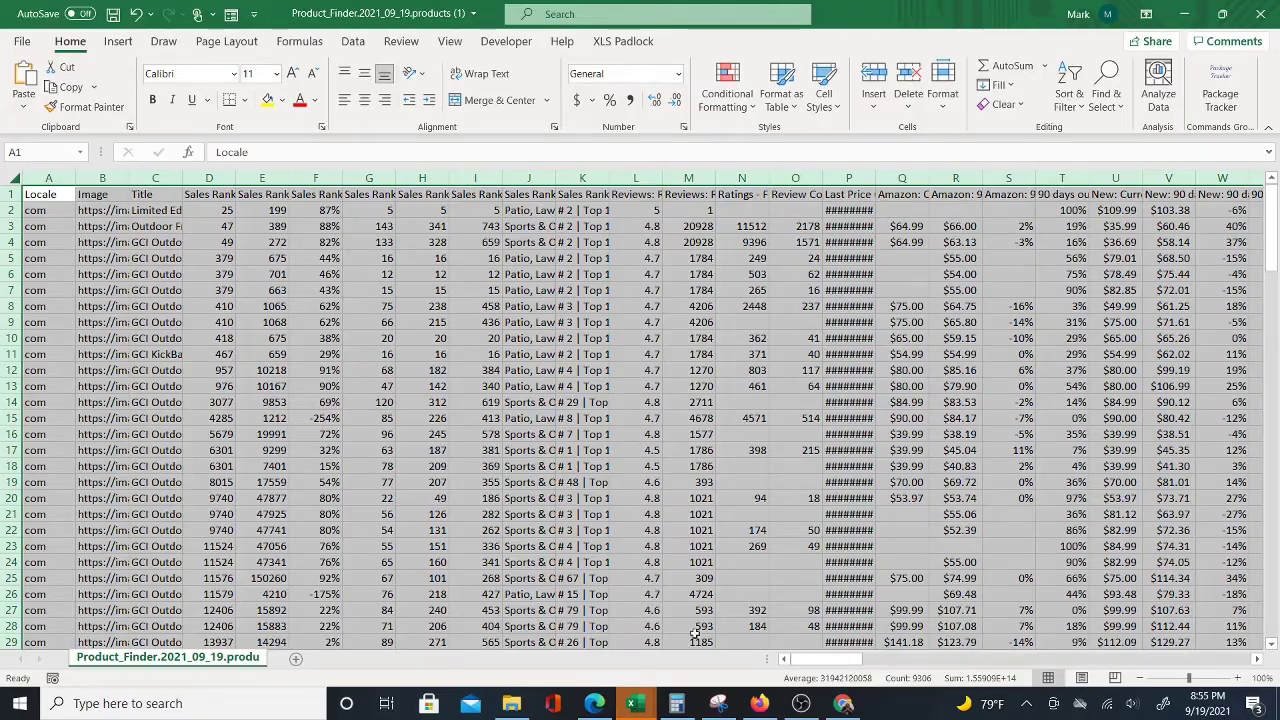
left_click(842, 706)
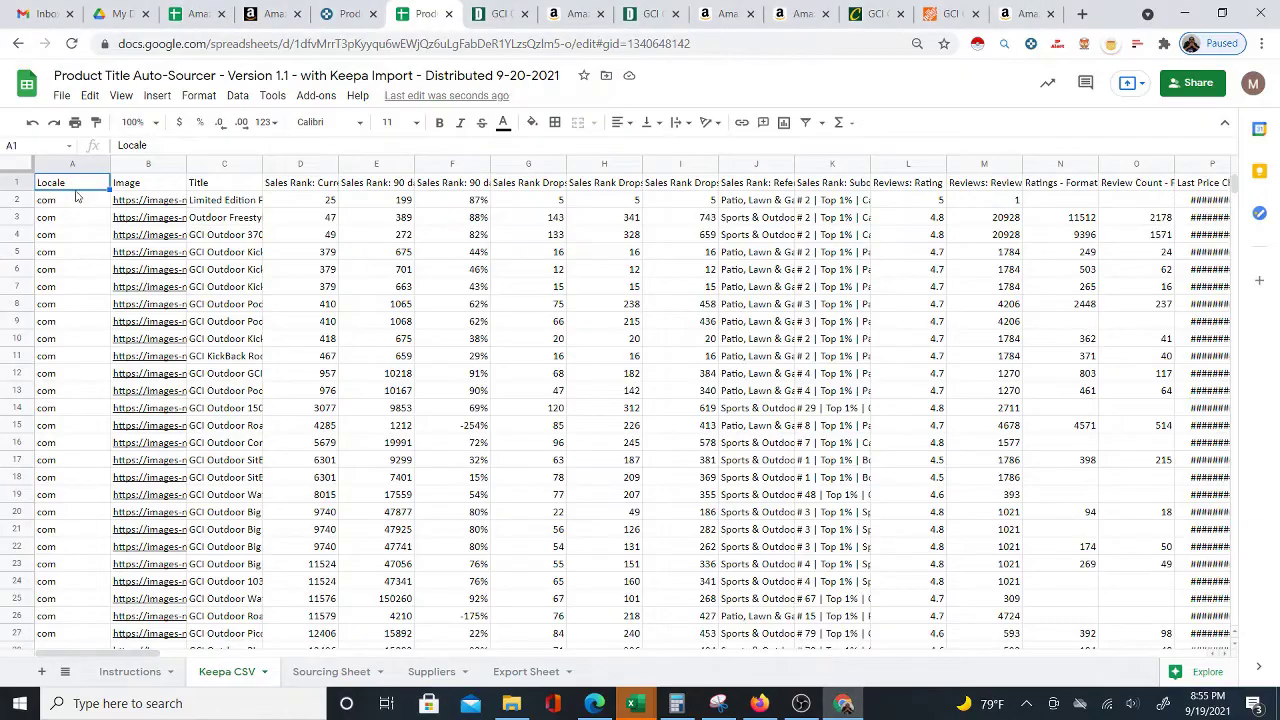
Step: Import the Keepa data into the Sourcing Sheet to refill the product IDs, links and titles
left_click(316, 671)
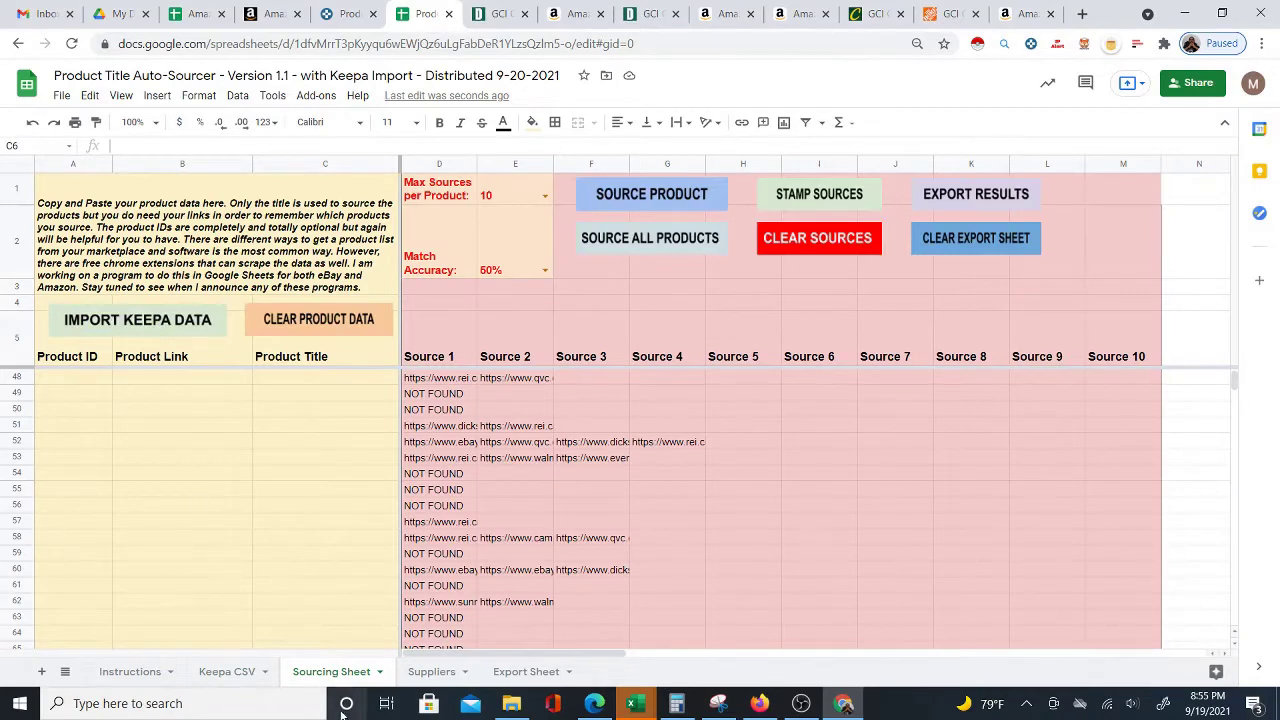
left_click(135, 327)
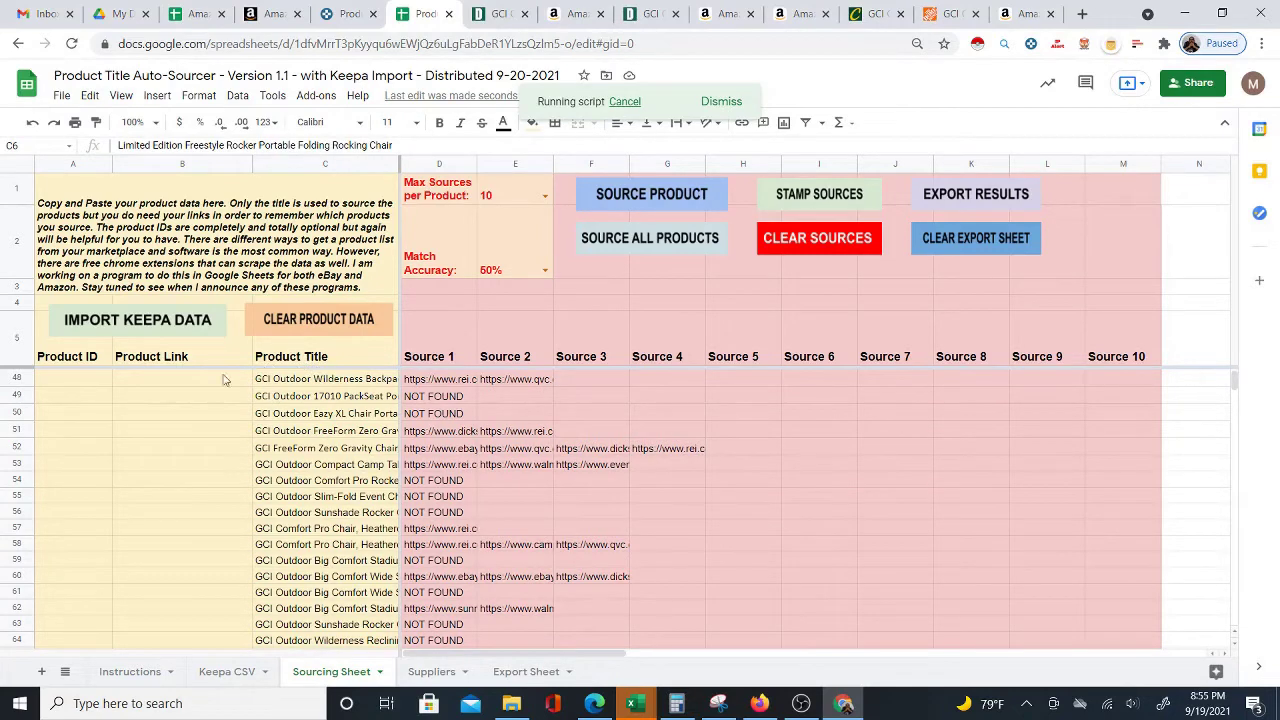
scroll(118, 440, "up", 10)
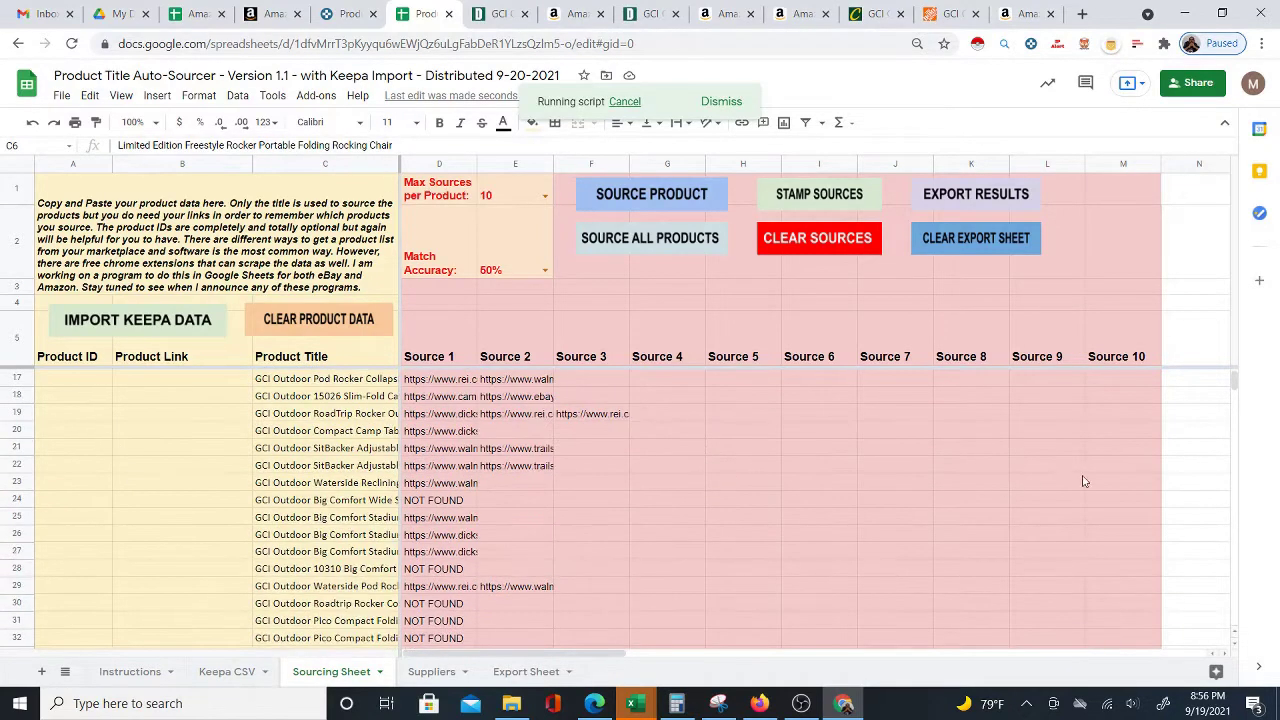
left_click_drag(1233, 393, 1235, 375)
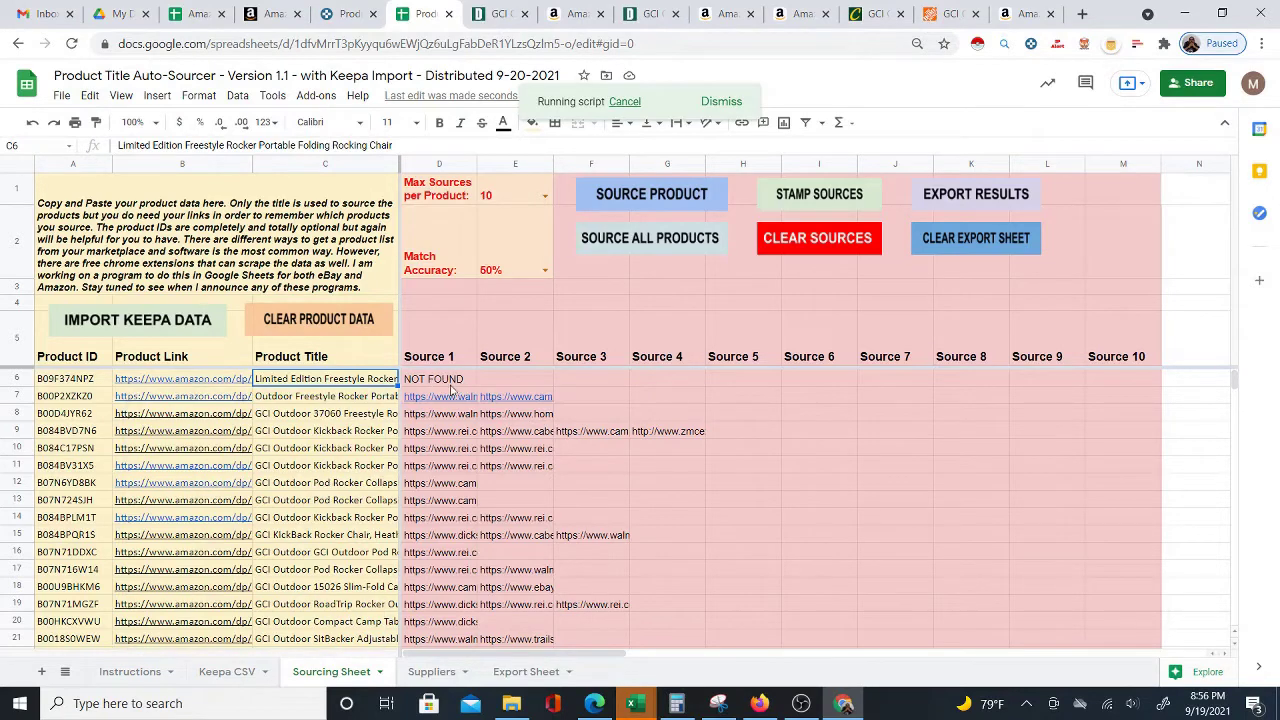
Step: Clear the sources on the Sourcing Sheet and review row 6's product ID and link and the titles in rows 6 to 14
left_click(782, 252)
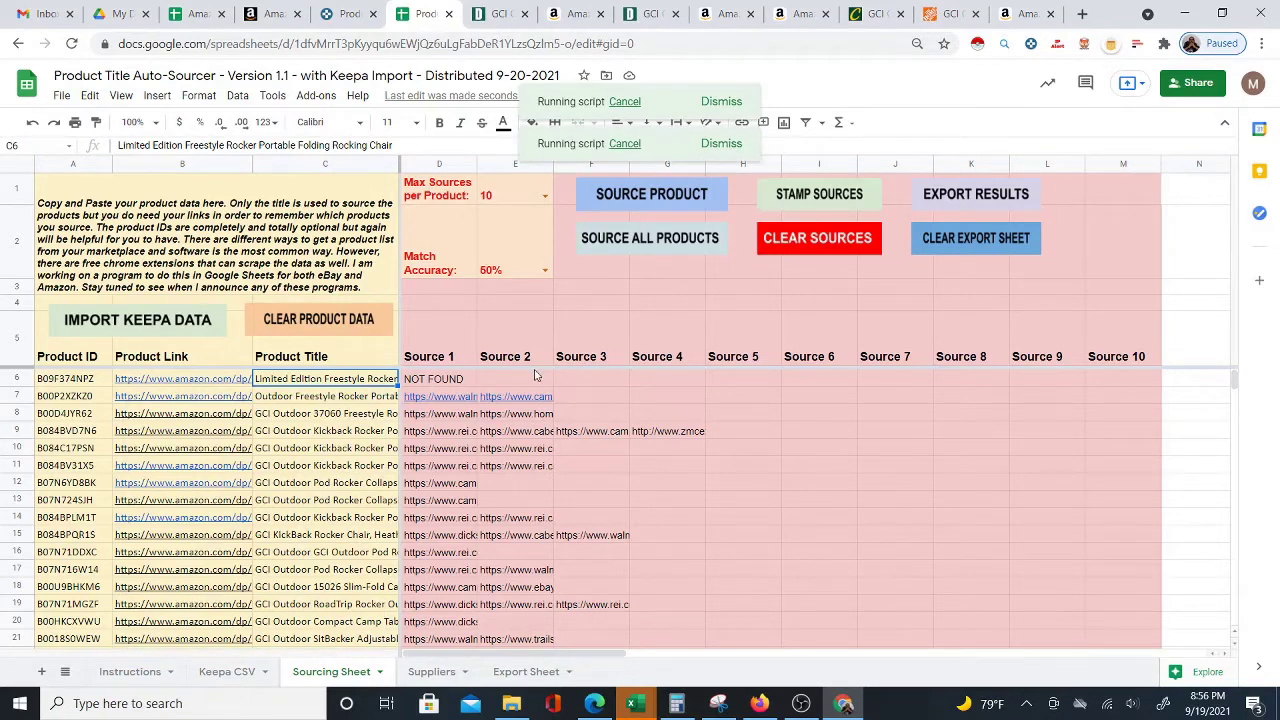
mouse_move(170, 383)
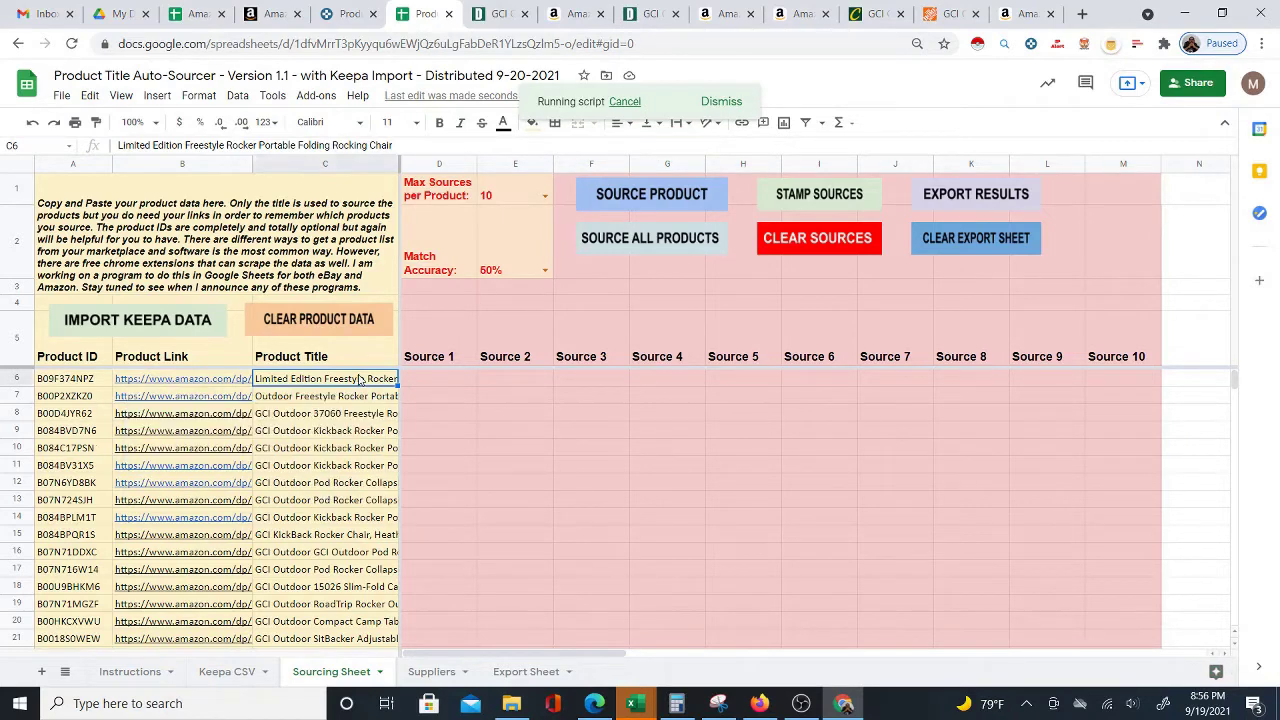
mouse_move(213, 385)
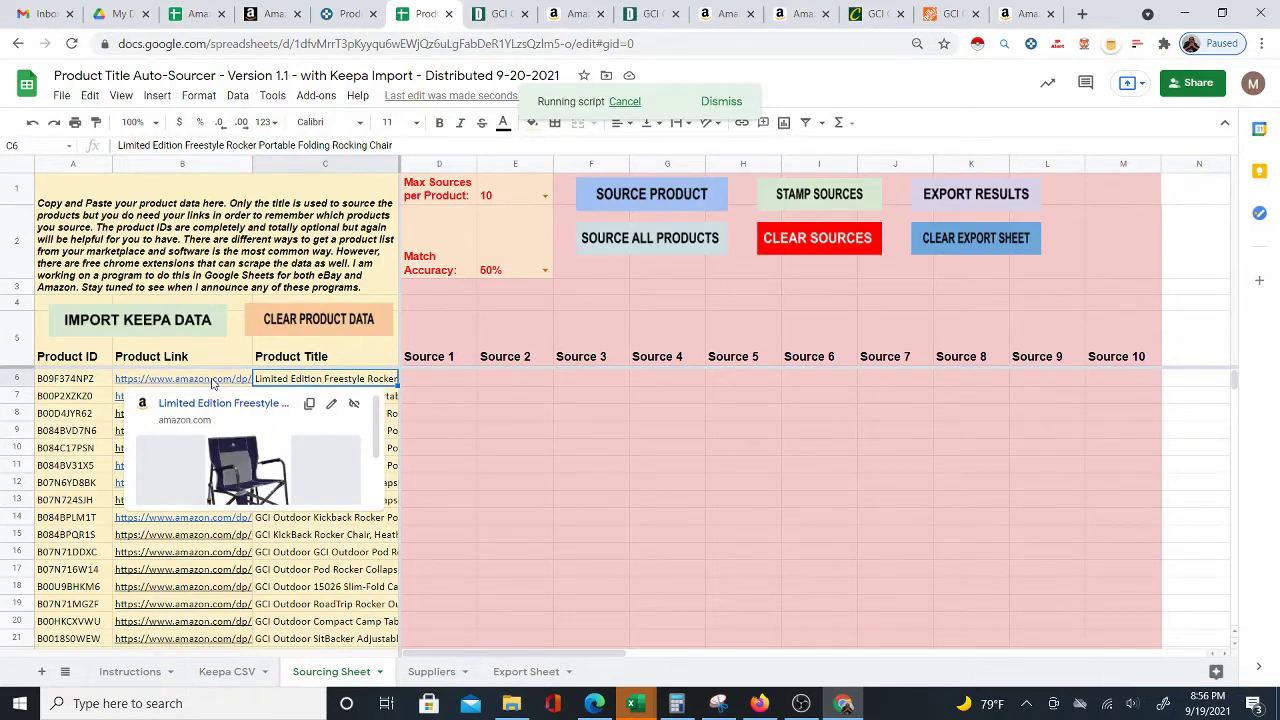
left_click(68, 382)
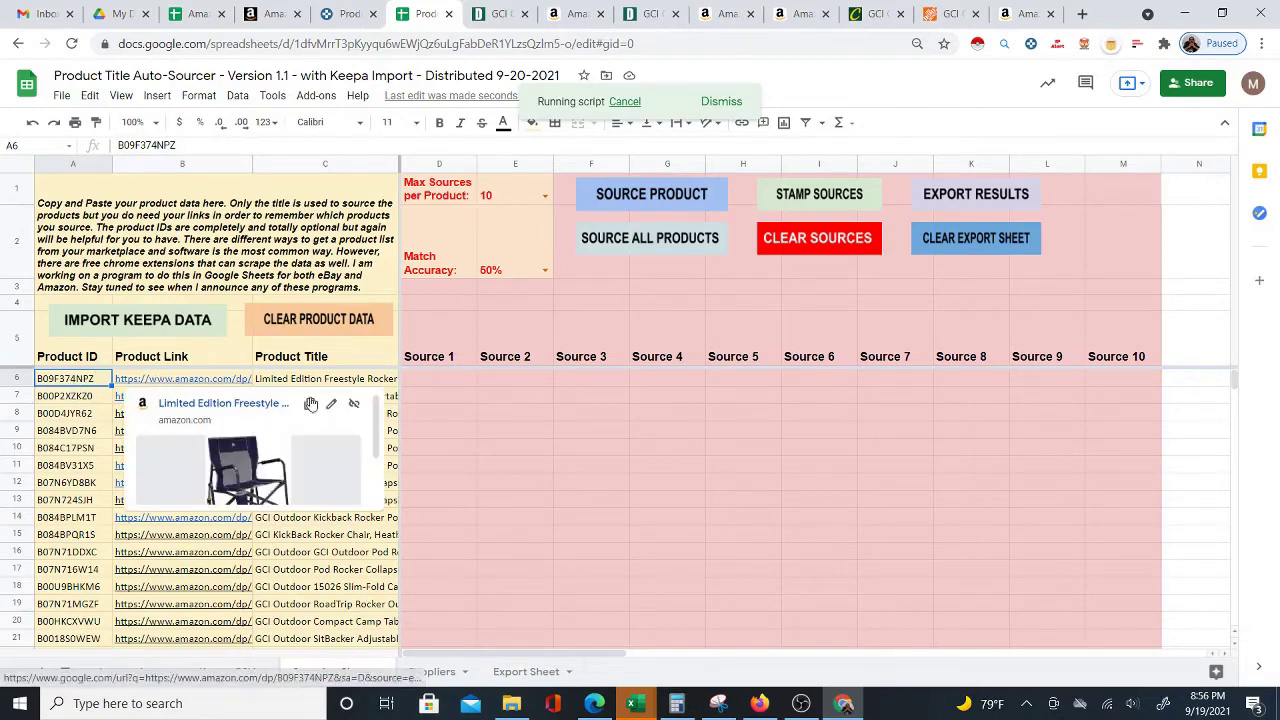
left_click(446, 383)
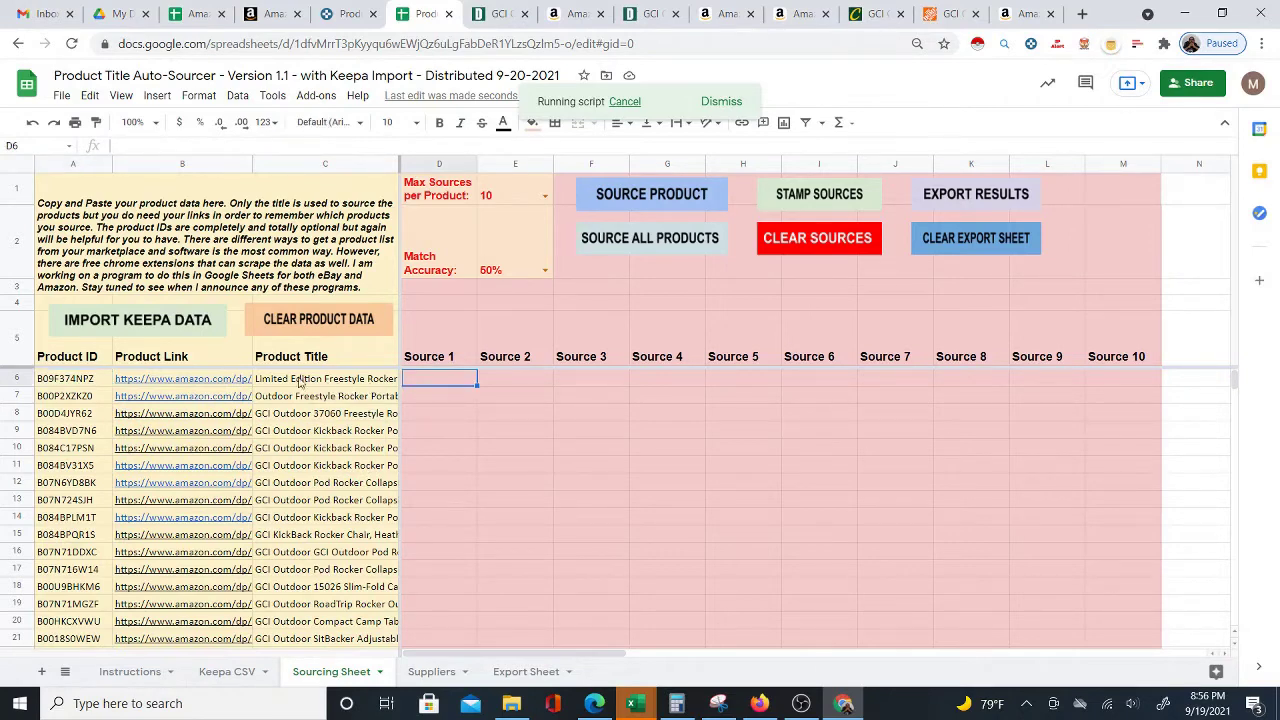
left_click_drag(300, 378, 343, 532)
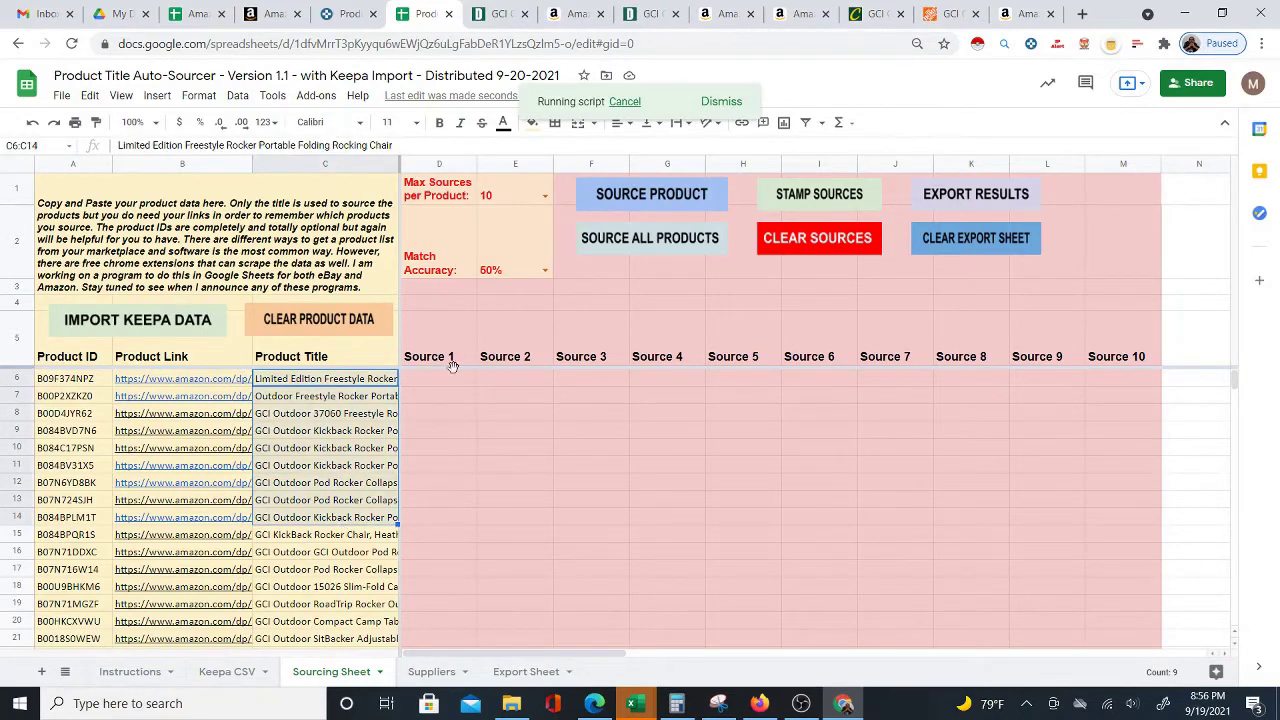
Step: Source the products in rows 6, 7 and 8 and continue sourcing down the rest of the product list
left_click(428, 384)
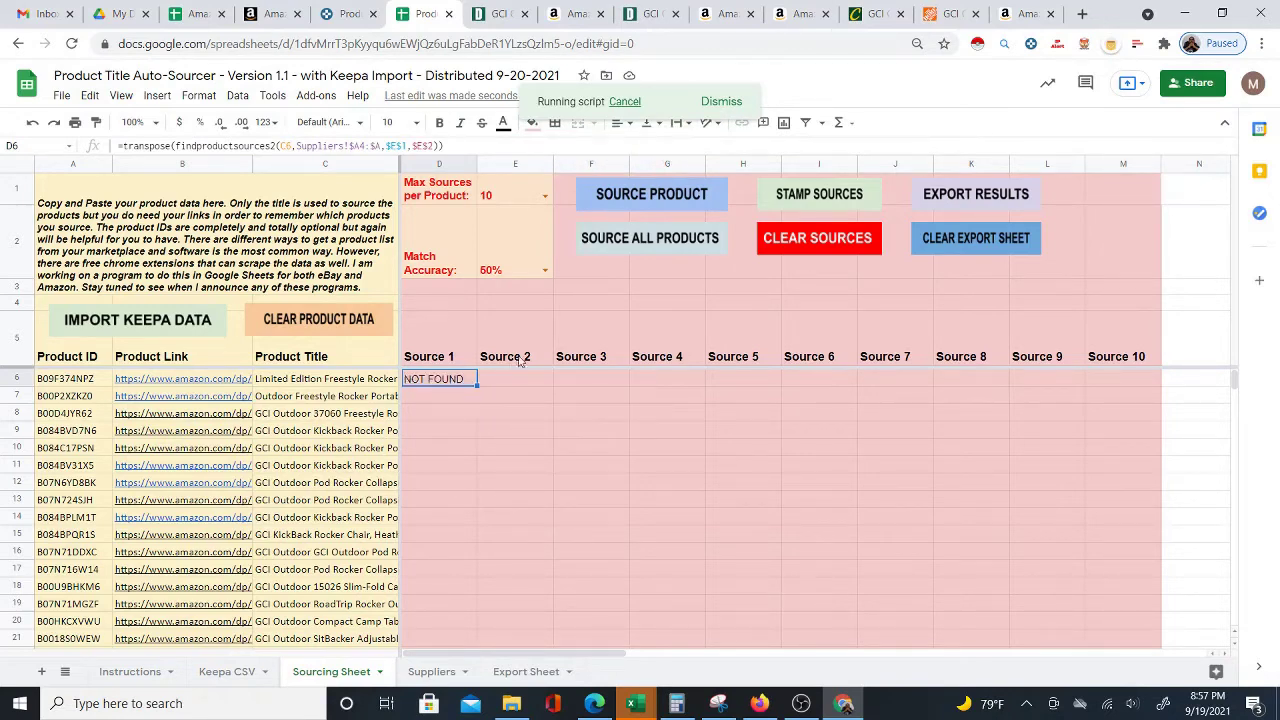
left_click(448, 393)
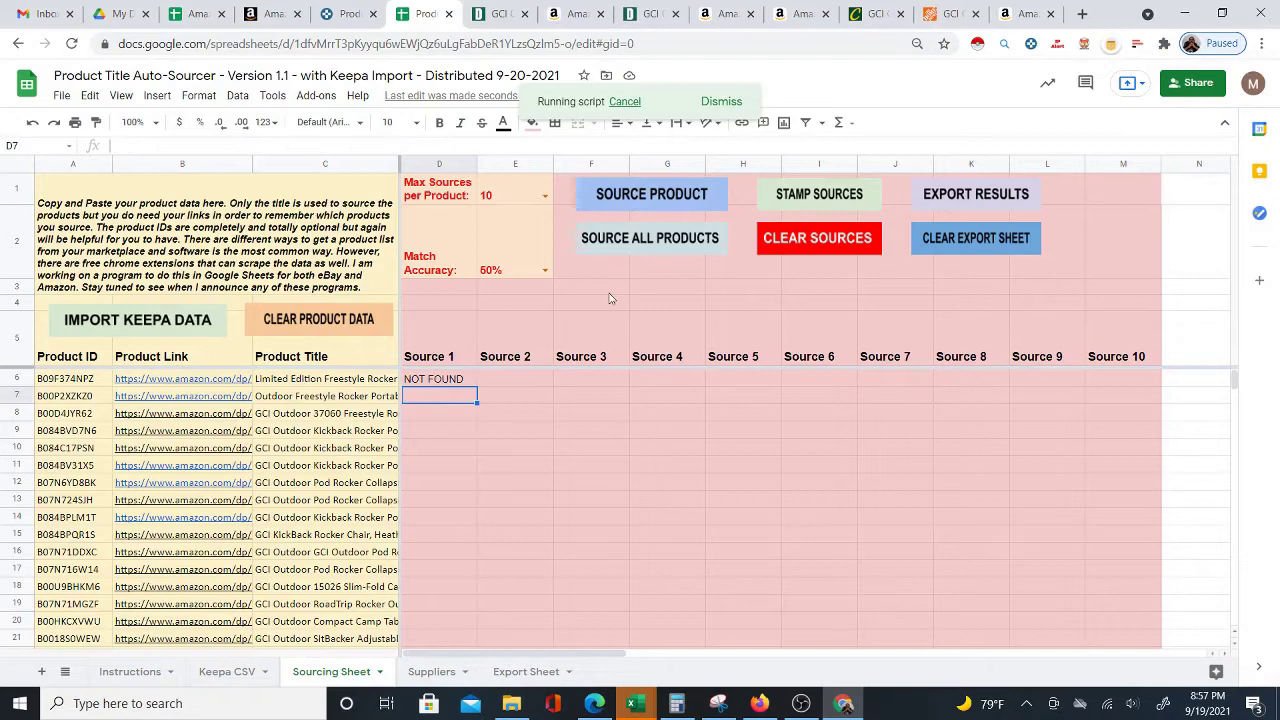
left_click(630, 206)
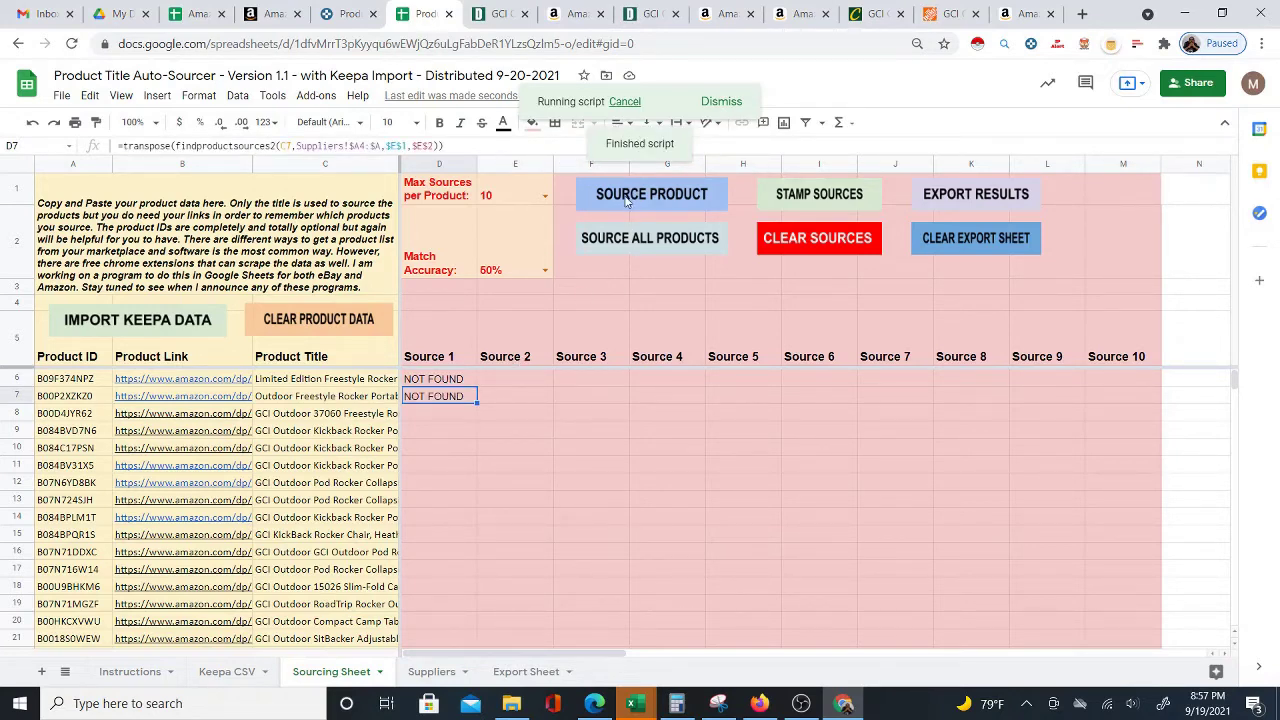
left_click(456, 414)
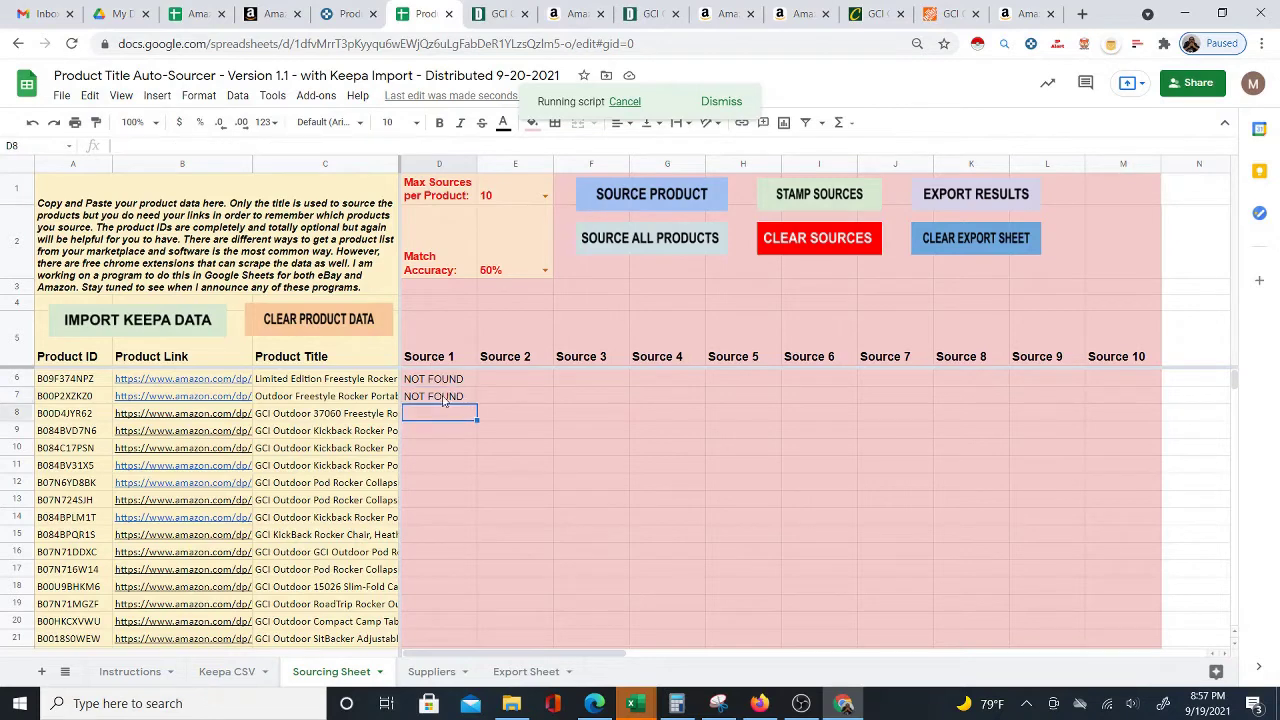
left_click(638, 208)
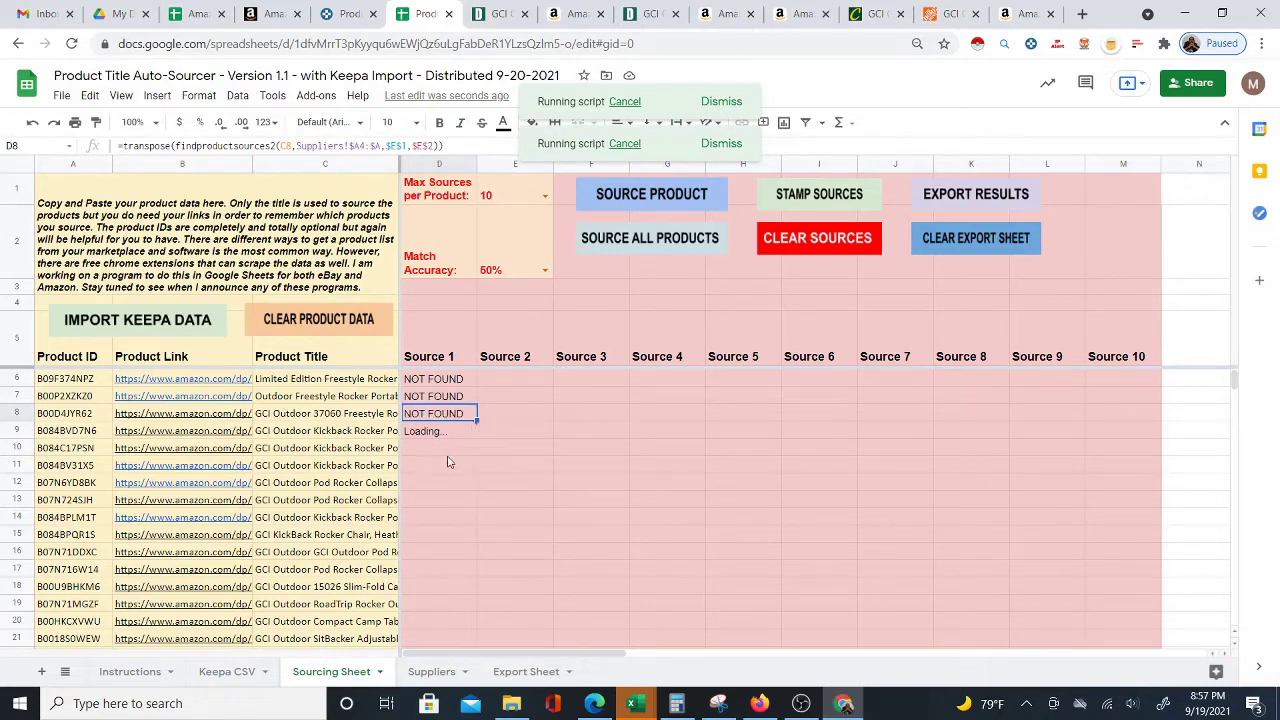
Step: Examine the source links and NOT FOUND rows in rows 6 to 24, glancing at the already open product pages
mouse_move(457, 443)
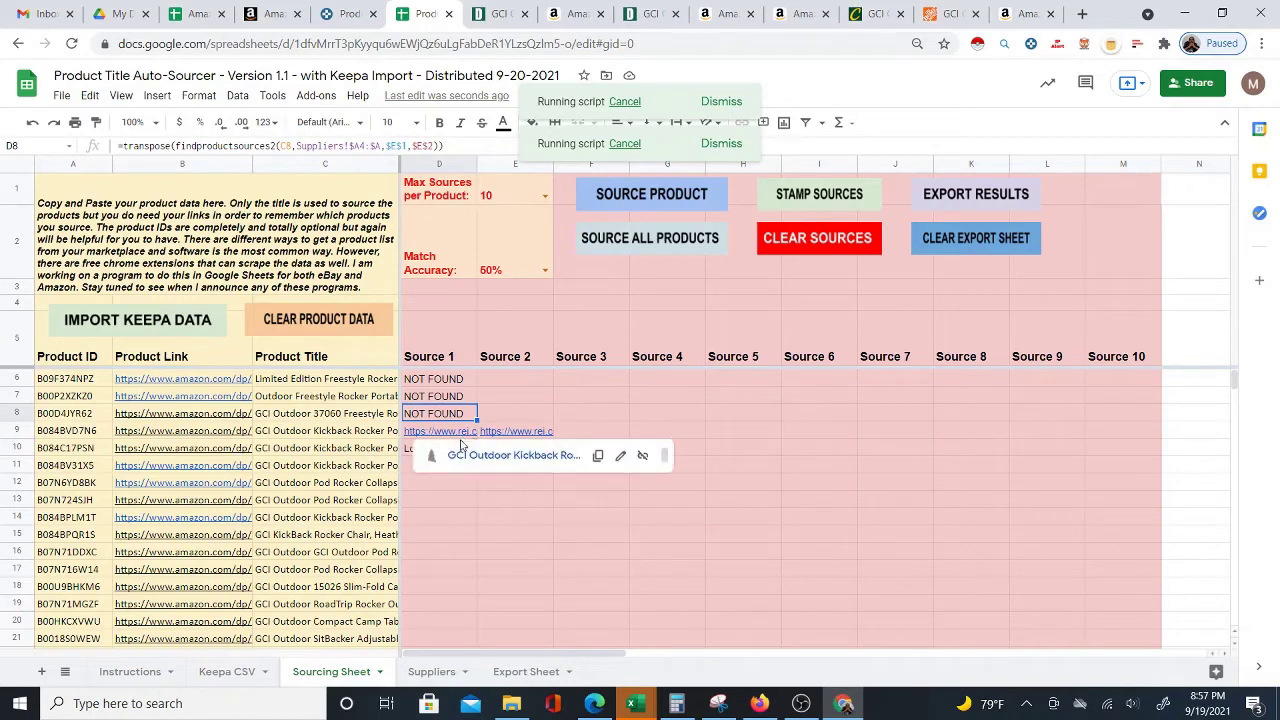
left_click(505, 412)
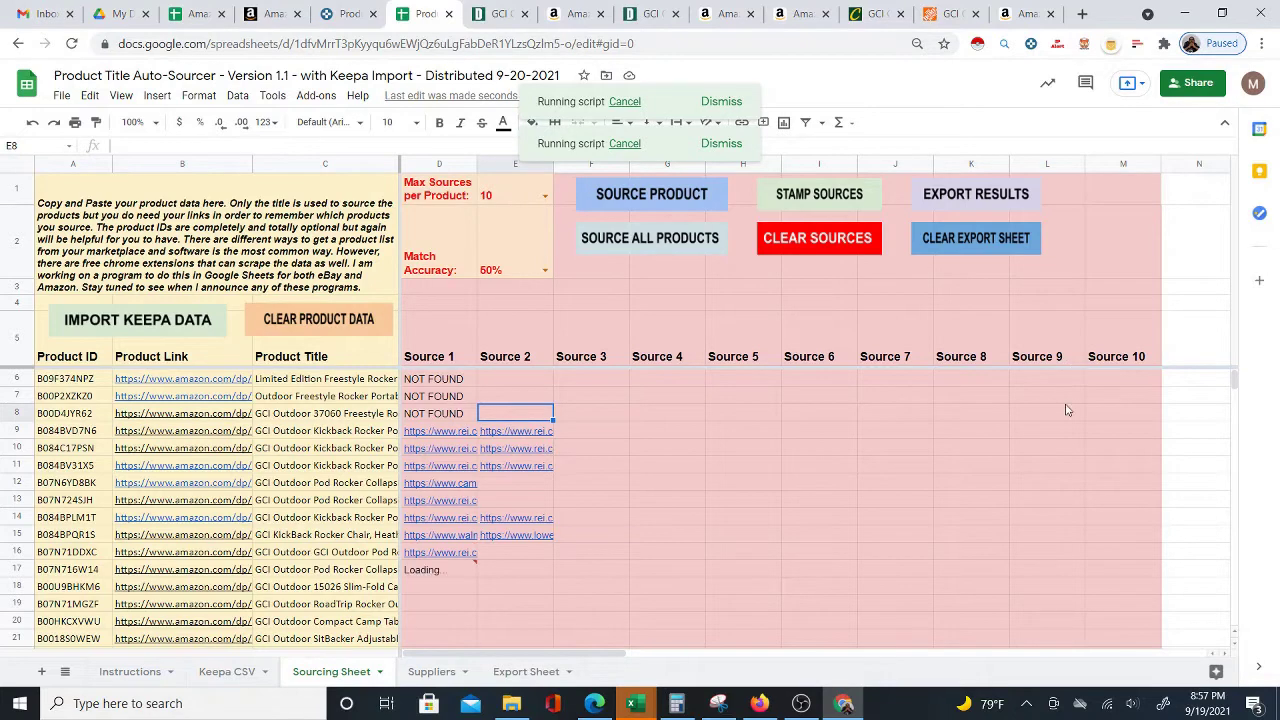
left_click(497, 13)
left_click(575, 13)
left_click(424, 14)
mouse_move(470, 500)
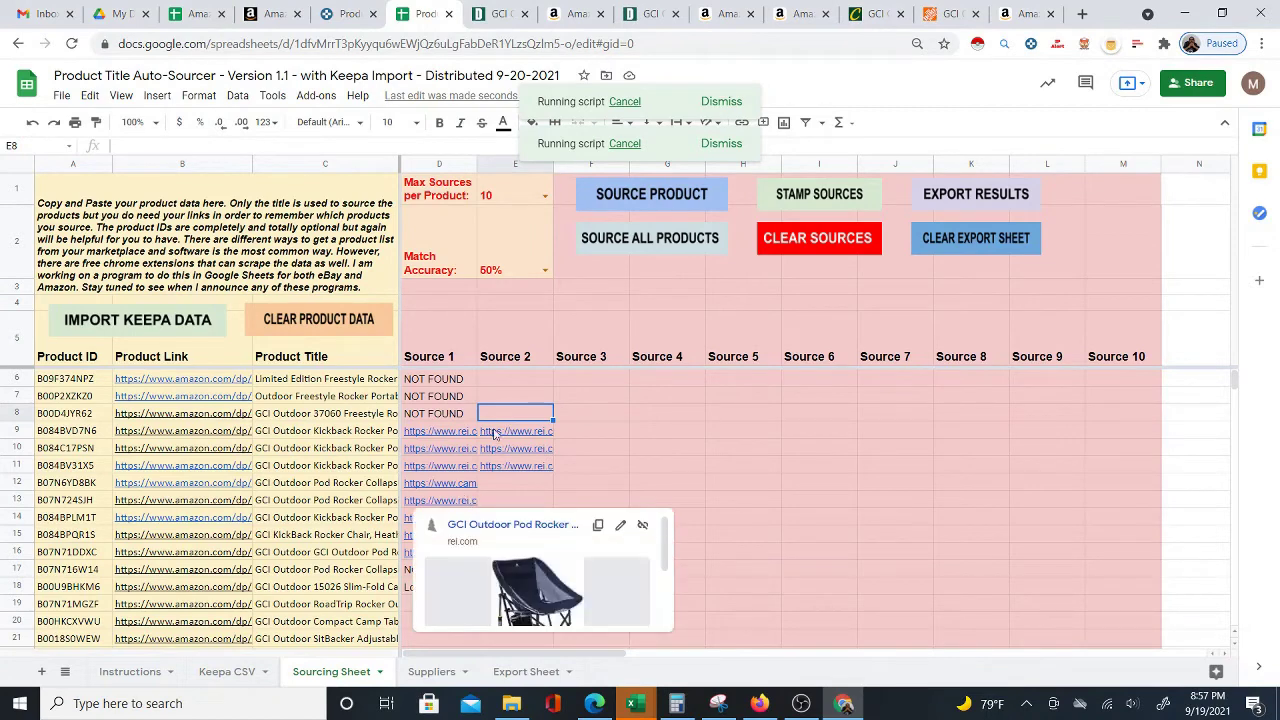
left_click(636, 430)
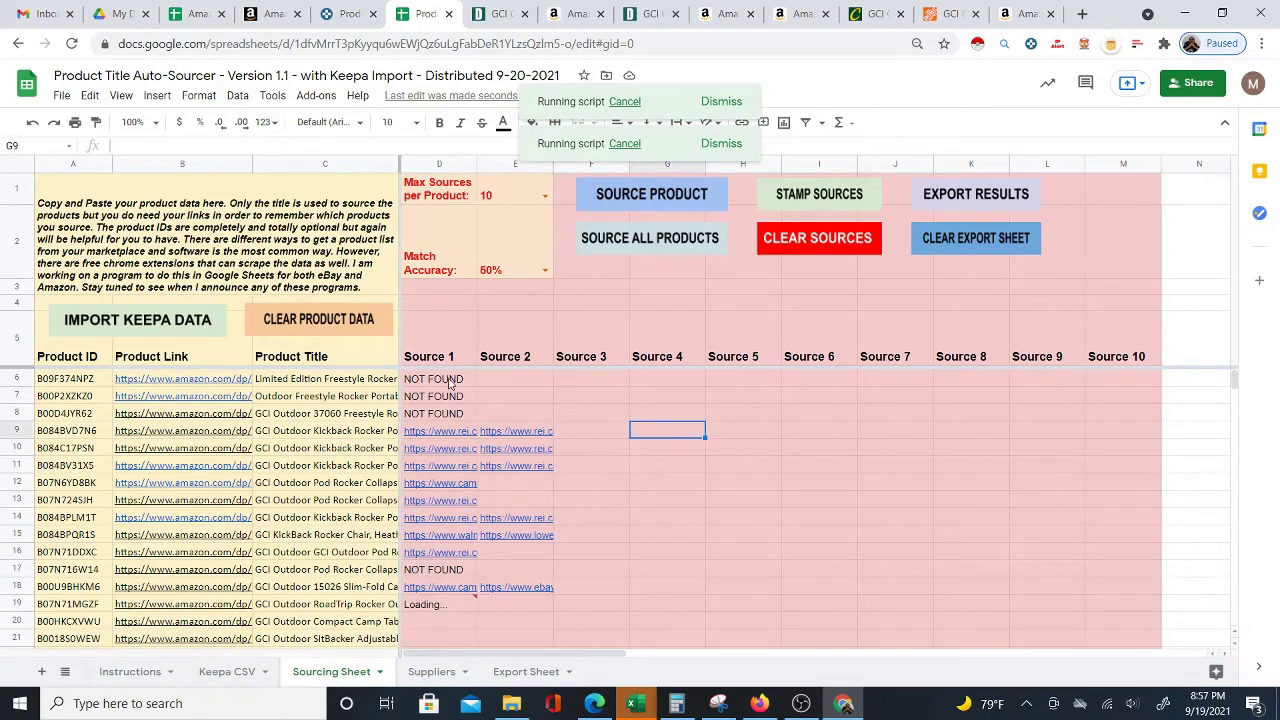
left_click_drag(450, 383, 449, 415)
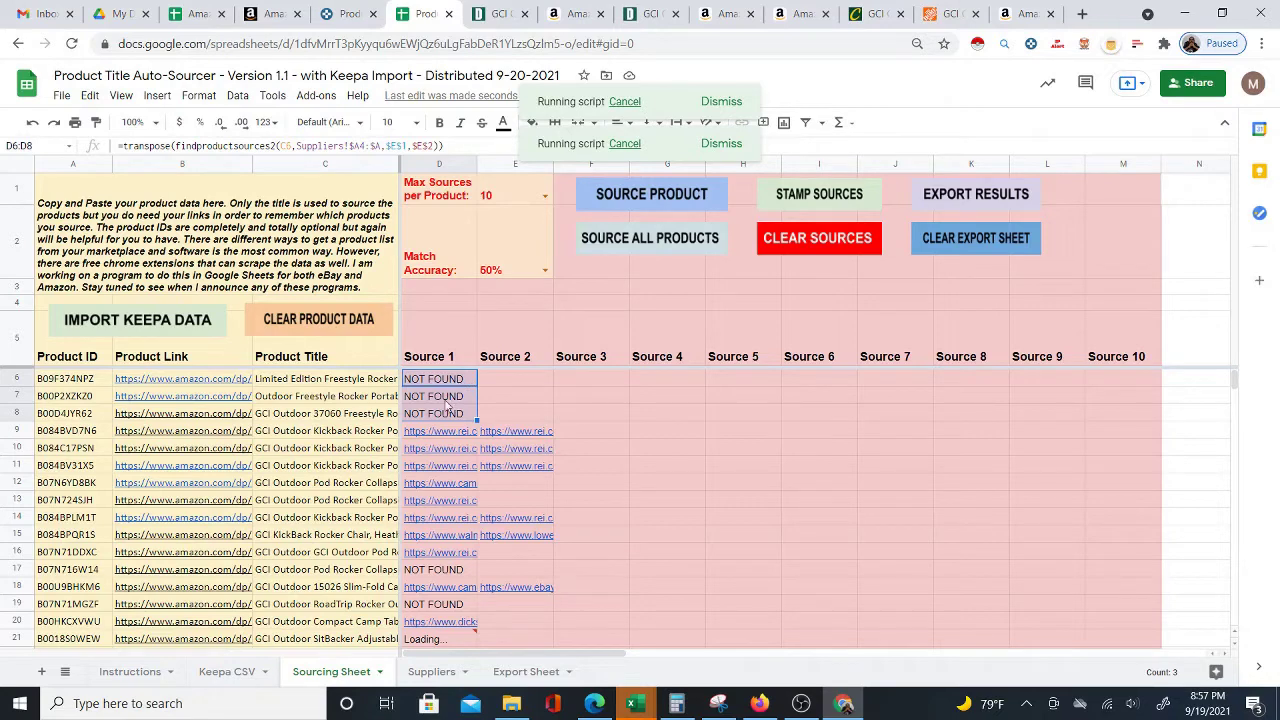
left_click(585, 380)
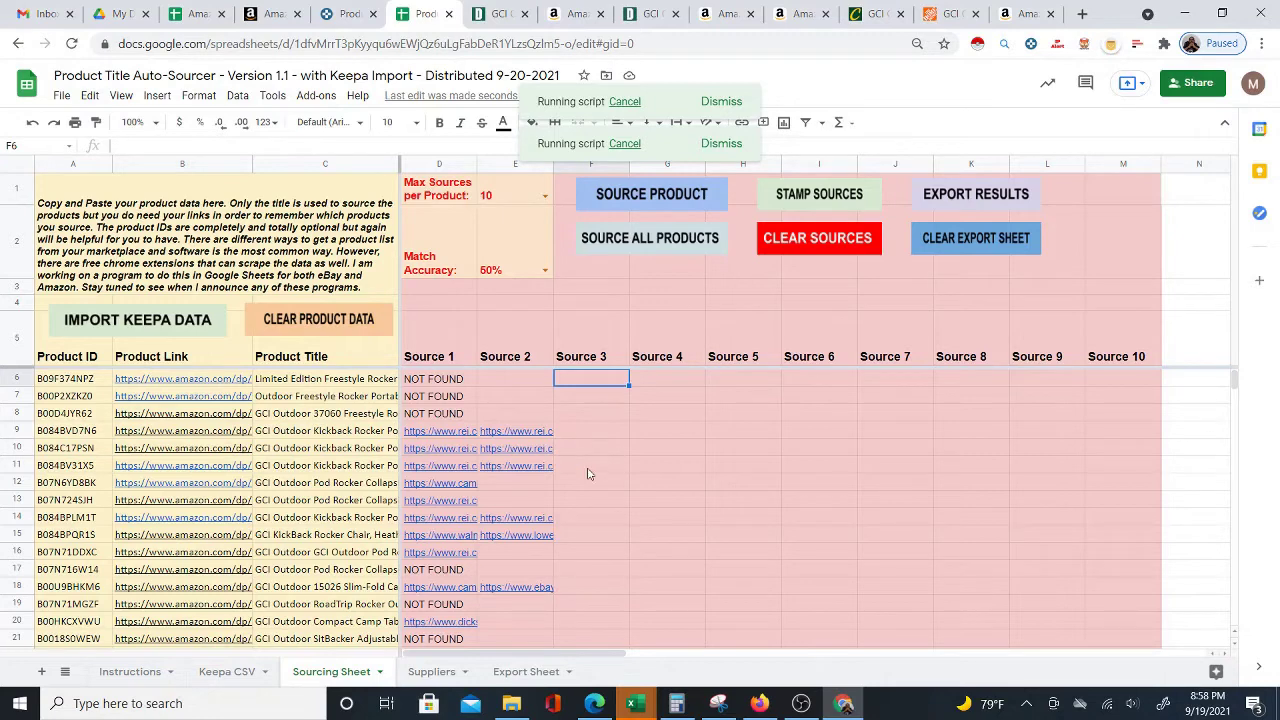
scroll(560, 494, "down", 1)
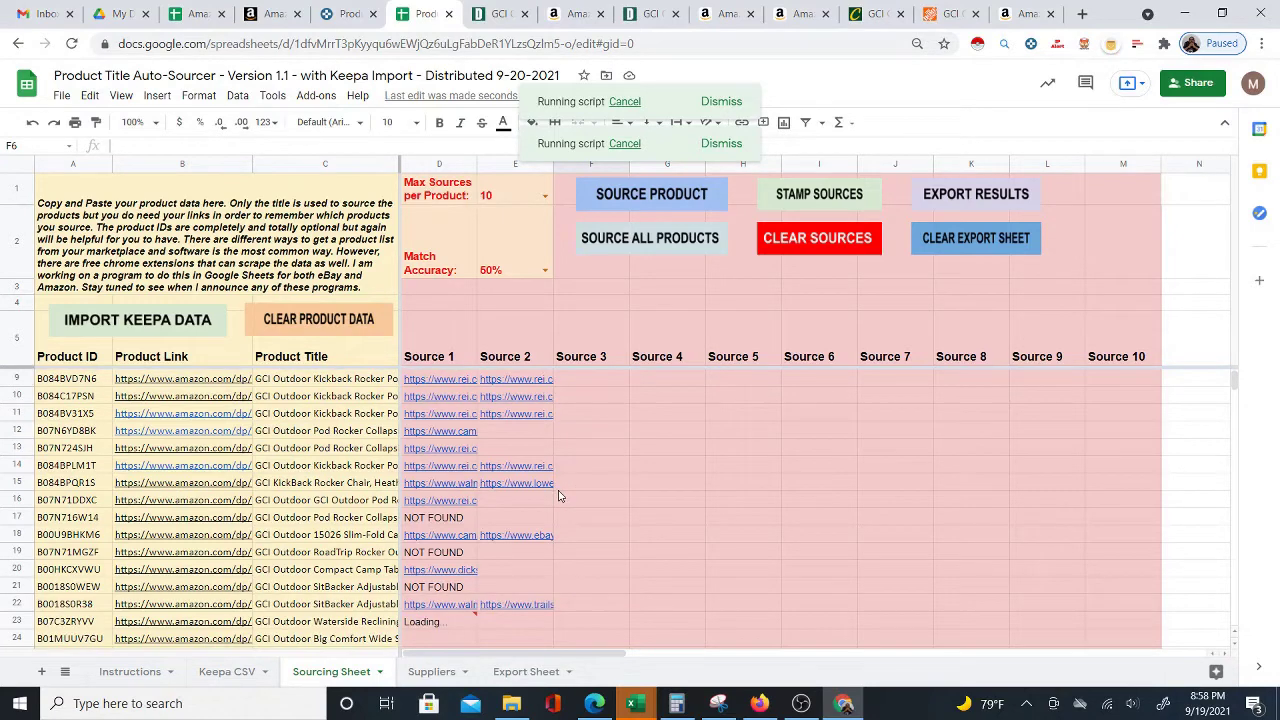
scroll(562, 500, "up", 1)
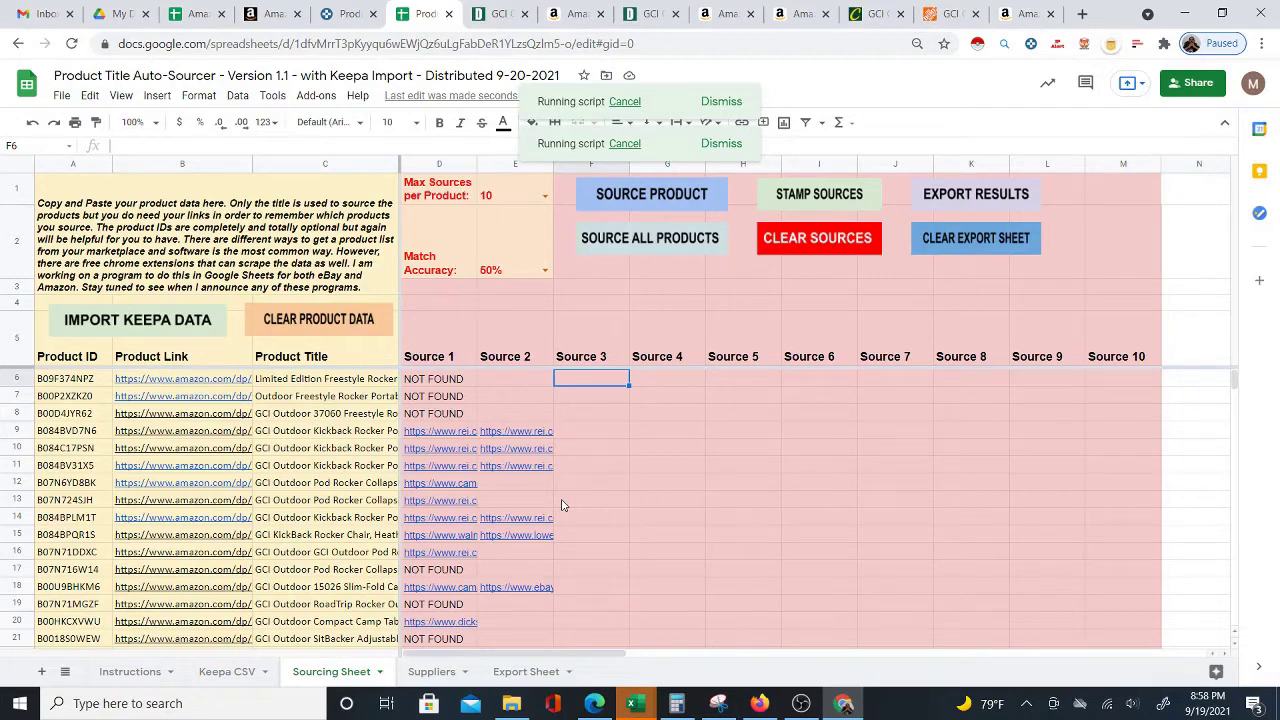
left_click(272, 95)
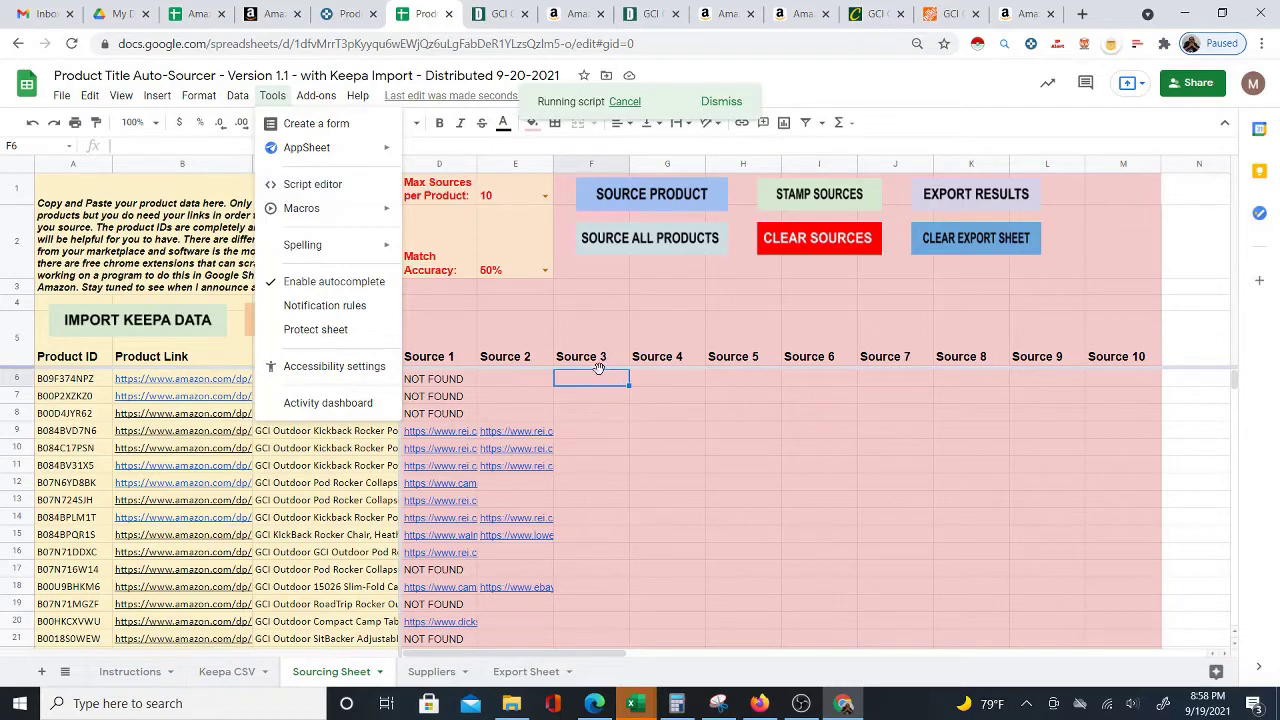
left_click(567, 413)
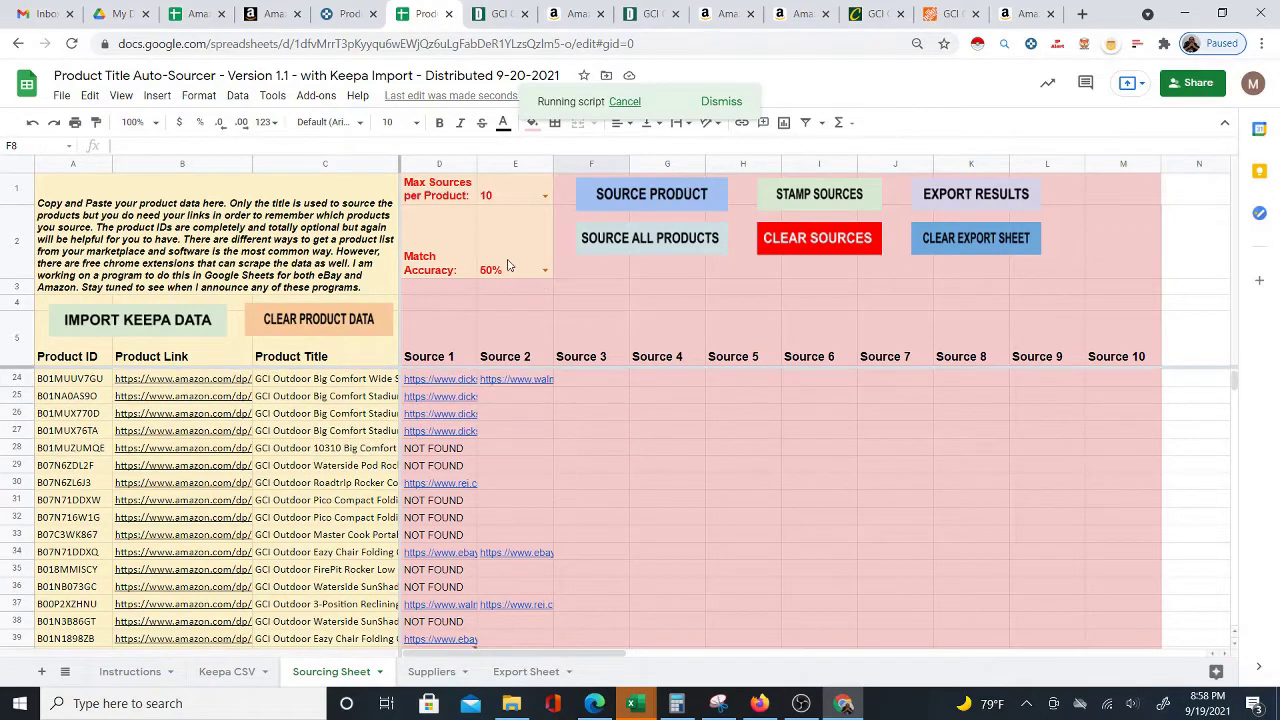
Step: Review the Max Sources per Product choices and examine the sourcing results in rows 6 to 48
scroll(520, 565, "up", 4)
scroll(520, 565, "up", 2)
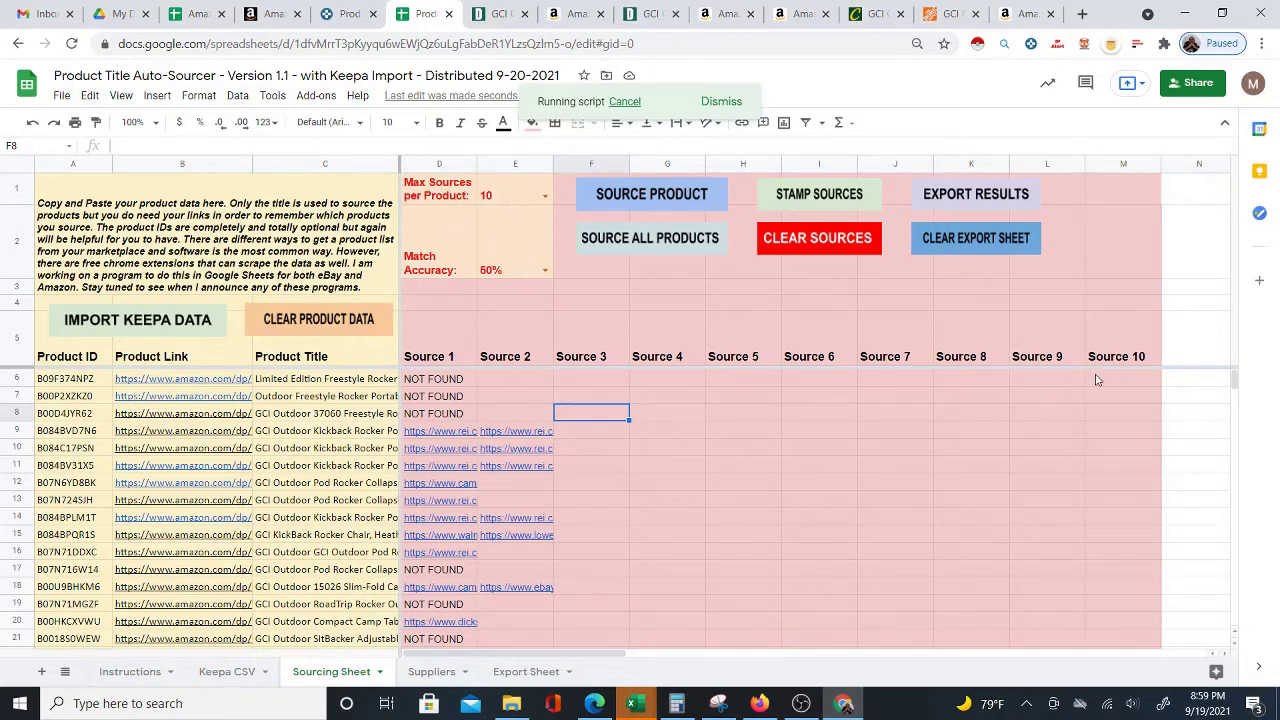
left_click(545, 198)
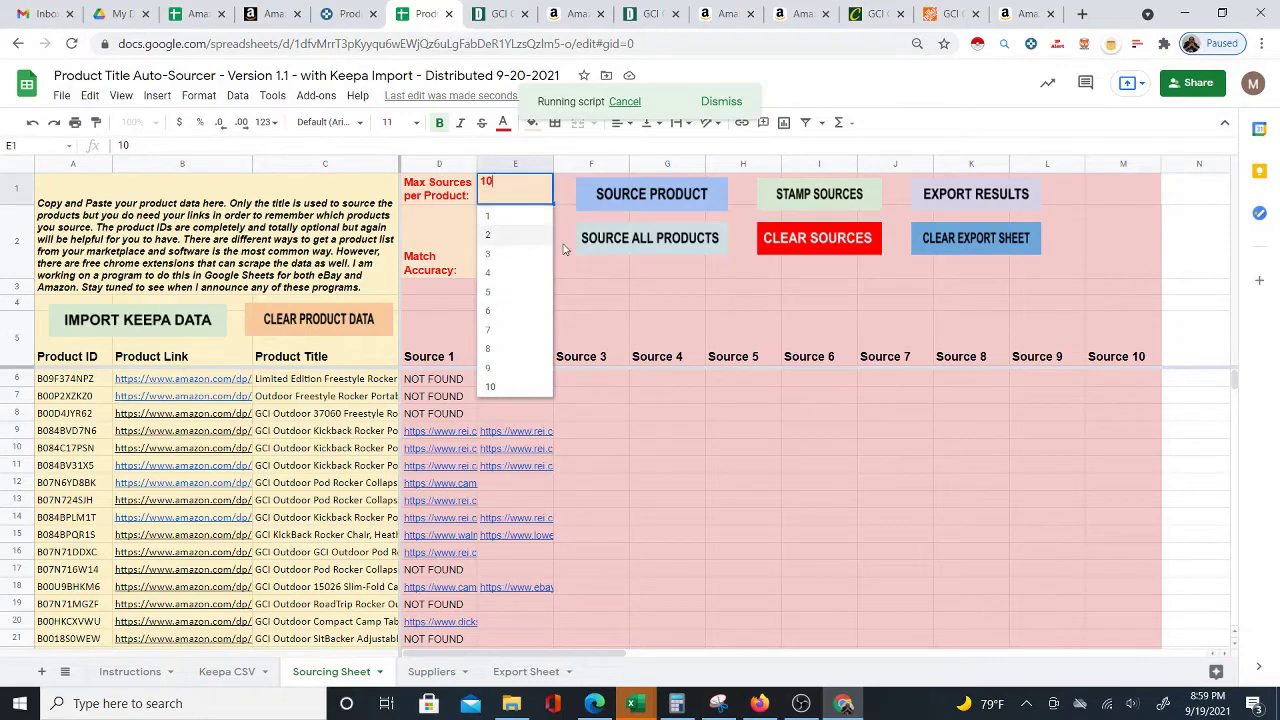
left_click(686, 466)
scroll(482, 510, "down", 3)
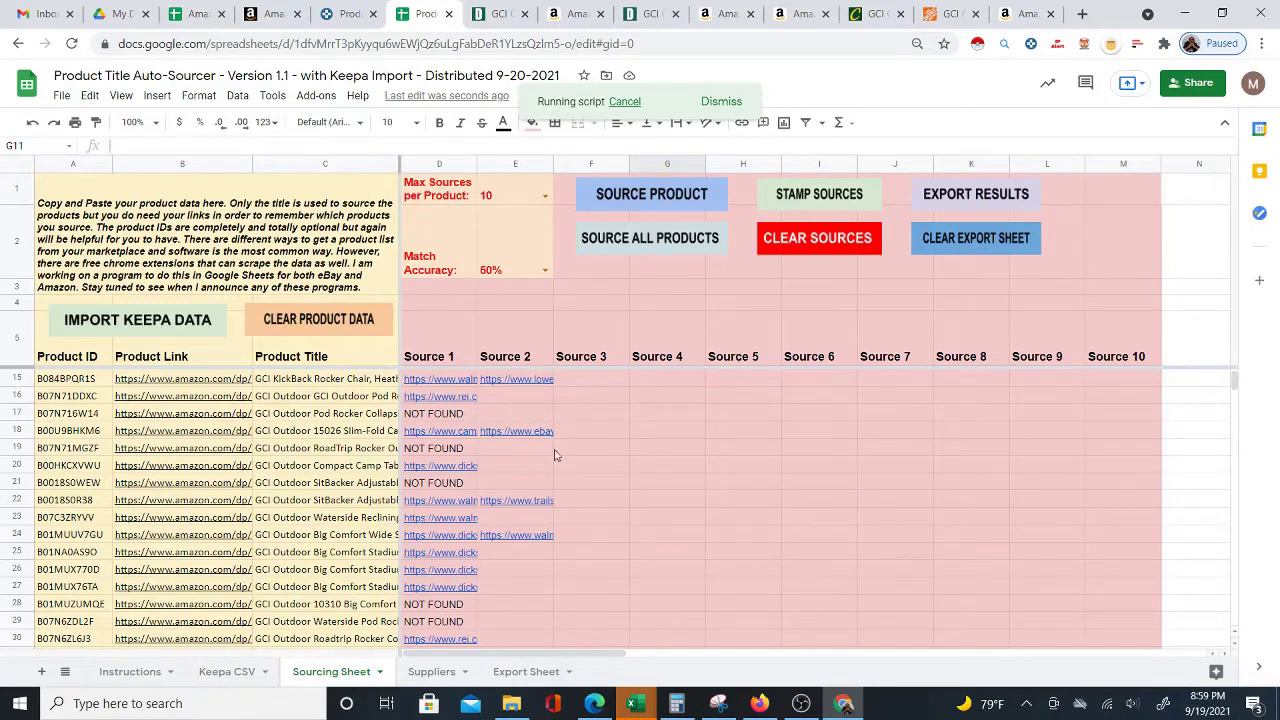
scroll(567, 505, "down", 2)
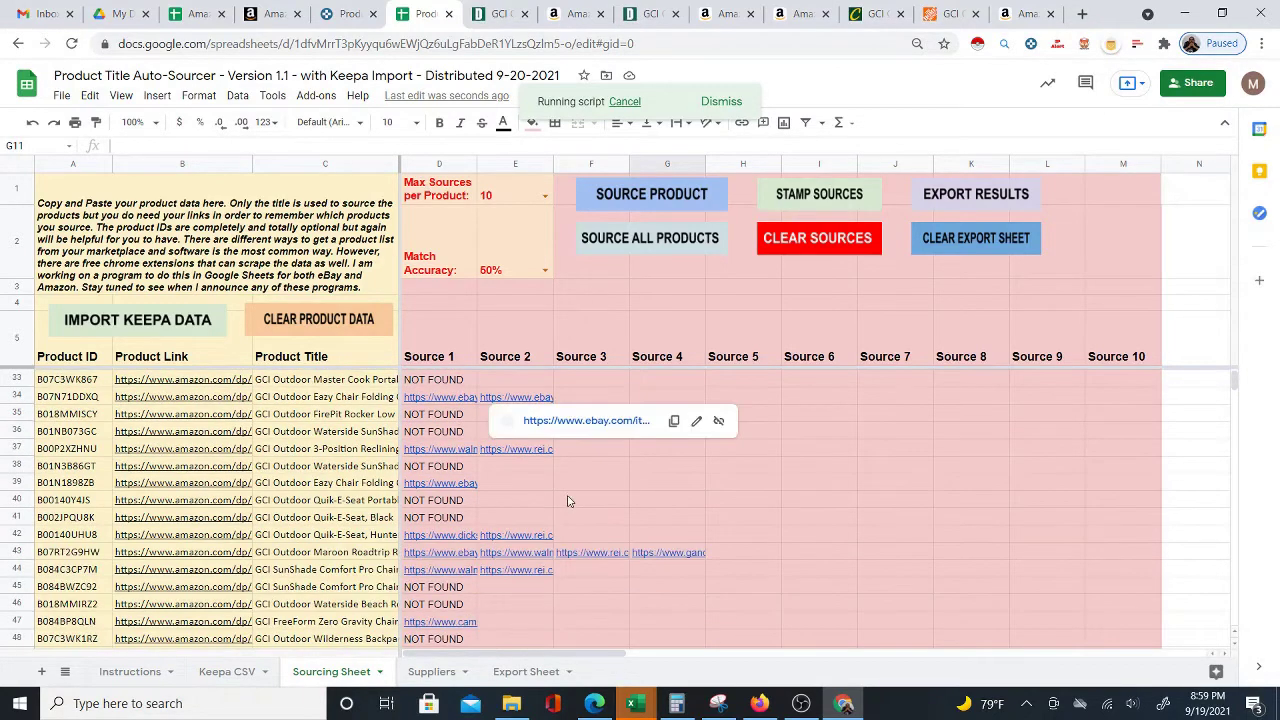
scroll(545, 500, "up", 1)
scroll(540, 498, "up", 4)
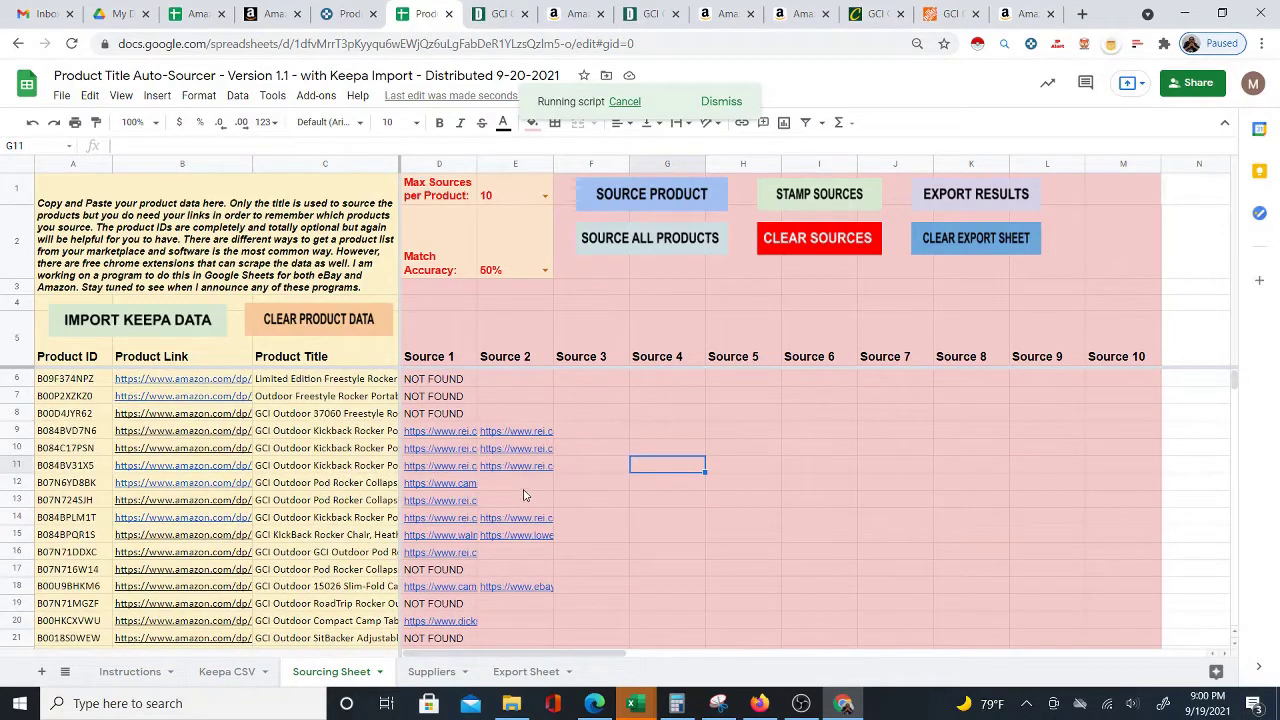
left_click(591, 379)
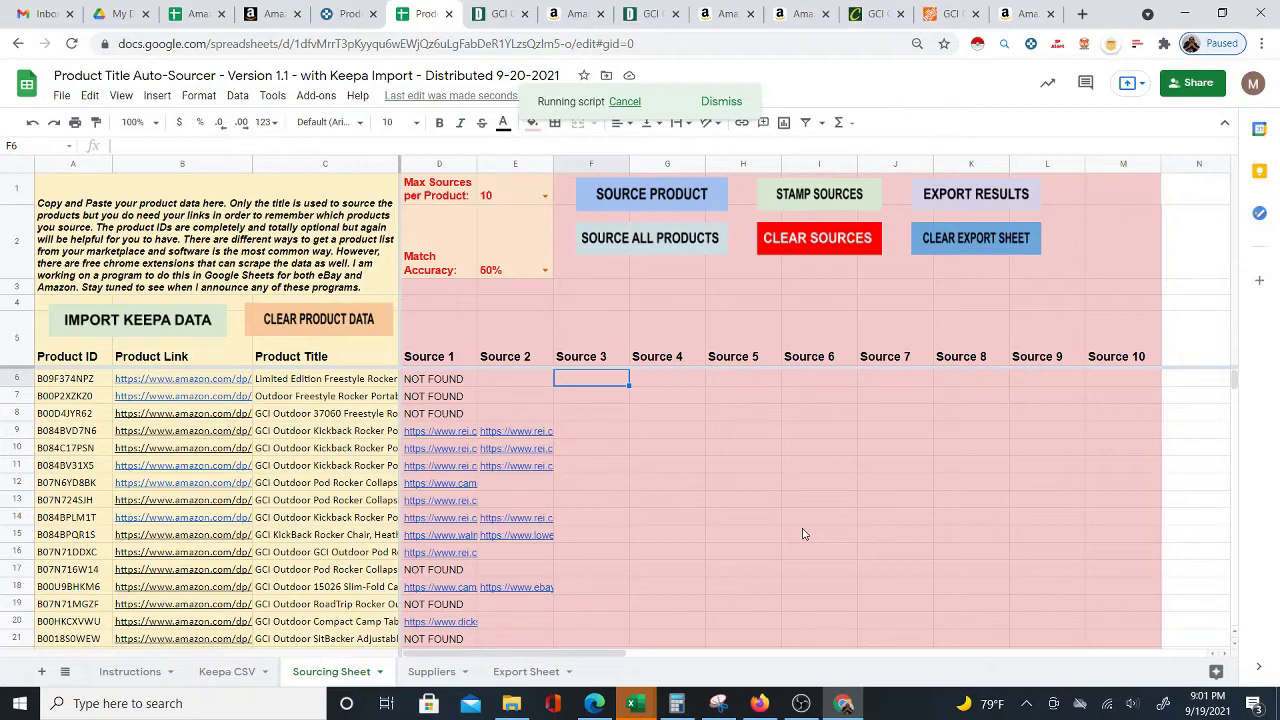
left_click(505, 380)
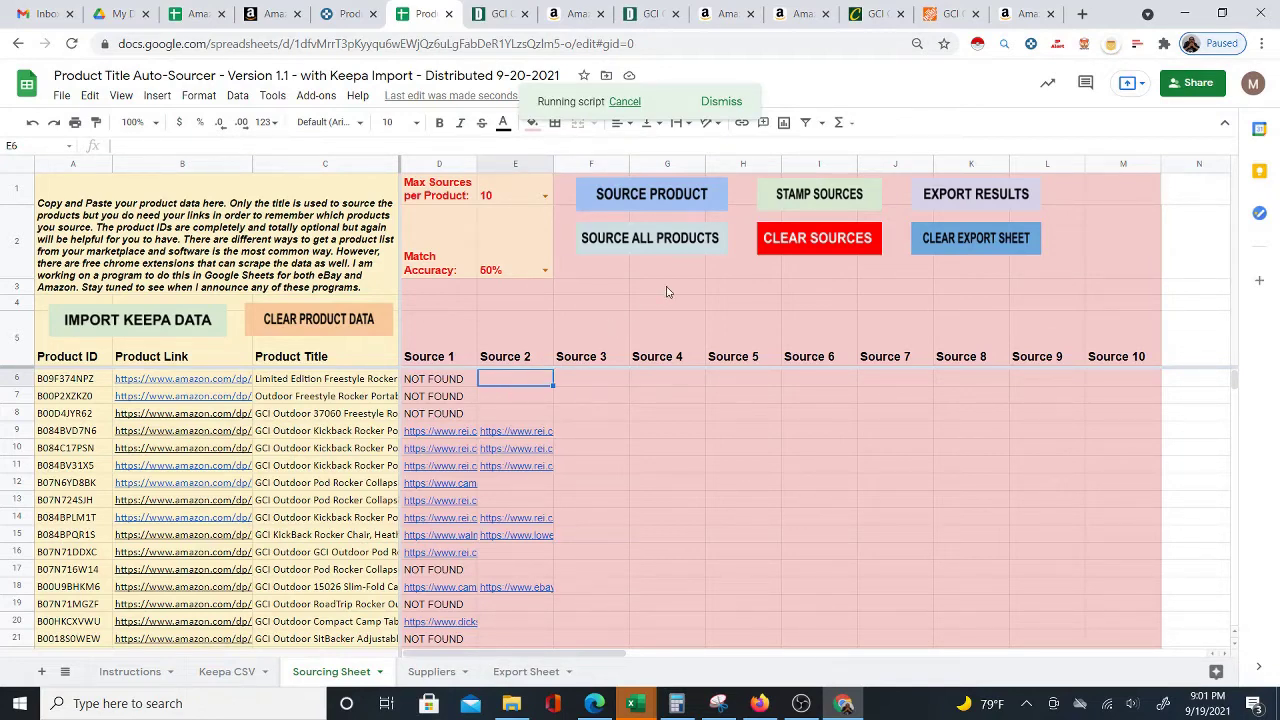